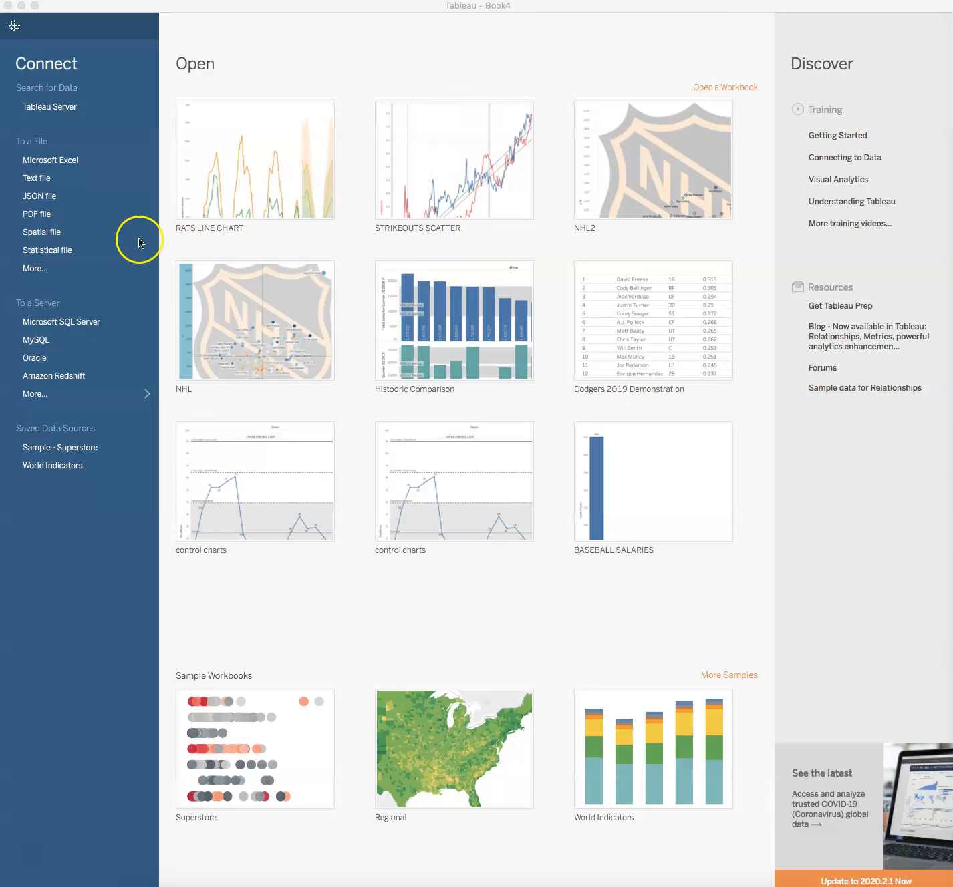
- Connect to the Excel workbook CDWT_ch9_PresidentialTerms.xlsx from the Downloads folder
click(107, 196)
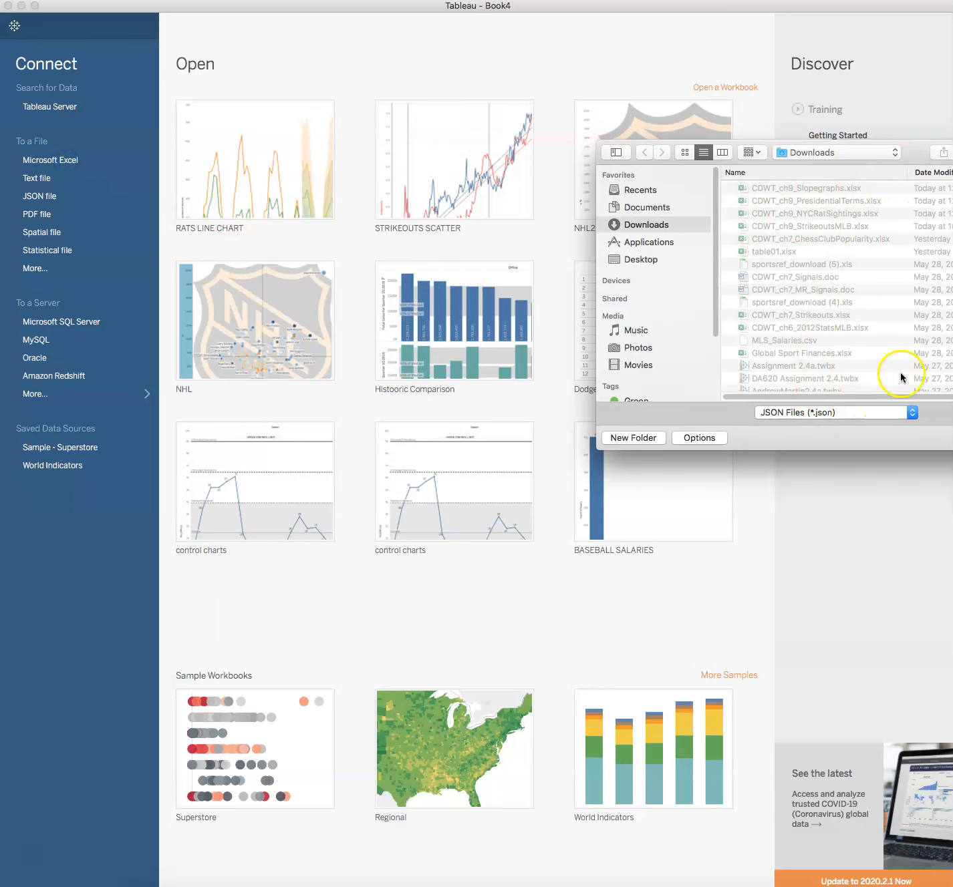
key(Escape)
click(77, 162)
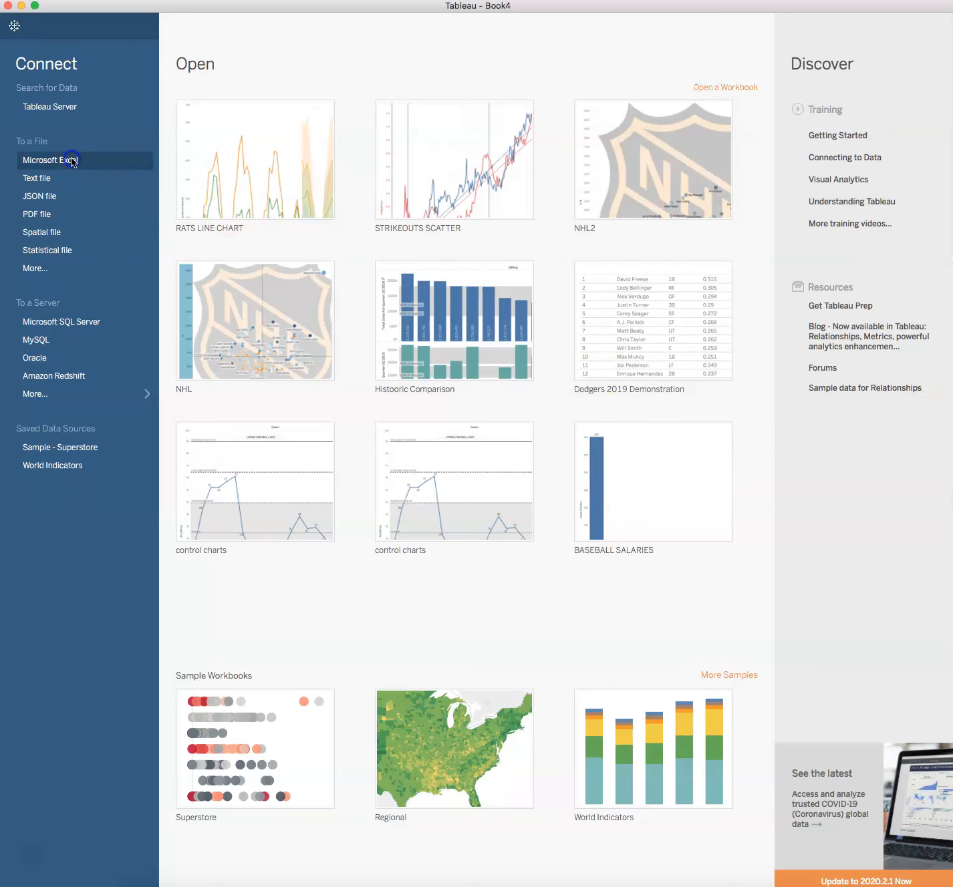
click(867, 202)
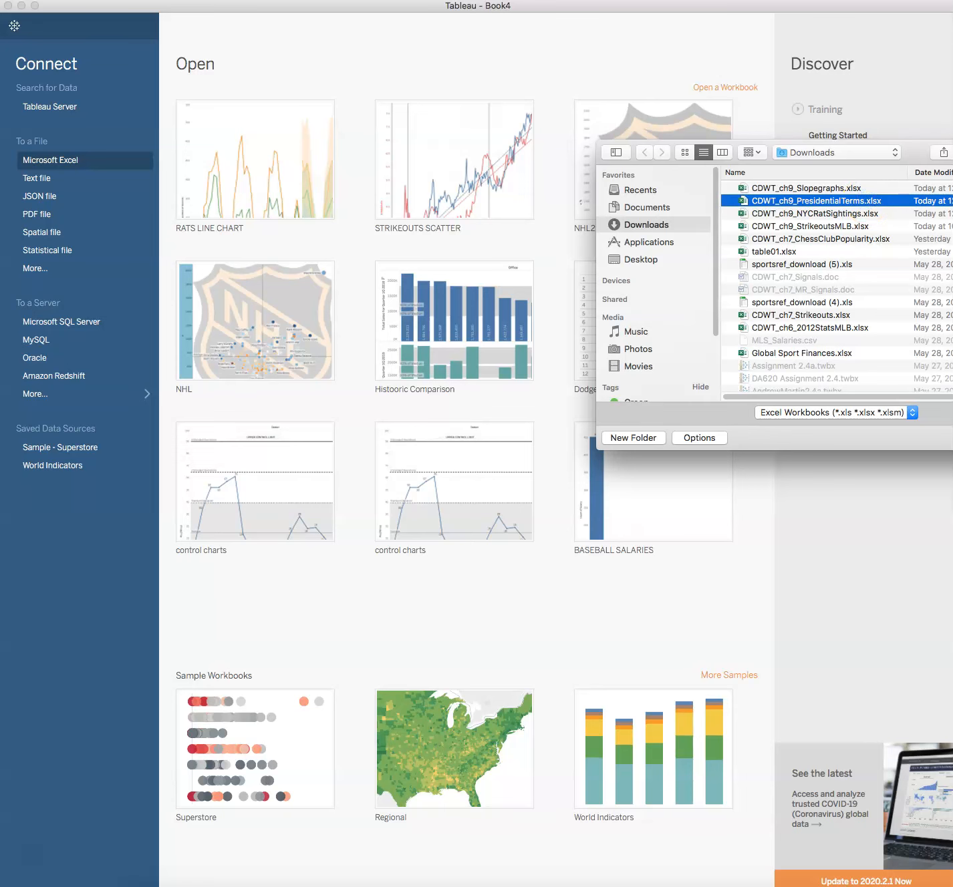
key(Return)
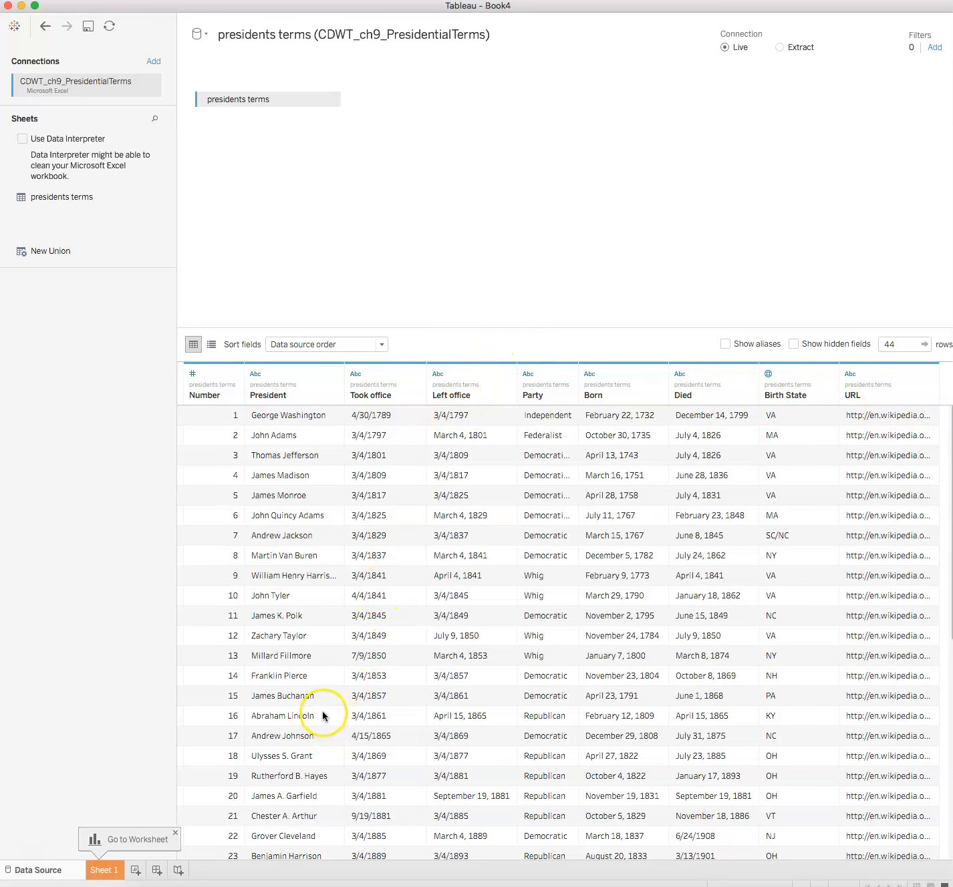
- Review the rows of the presidents terms table and open the Sheet 1 worksheet
scroll(323, 708, down, 10)
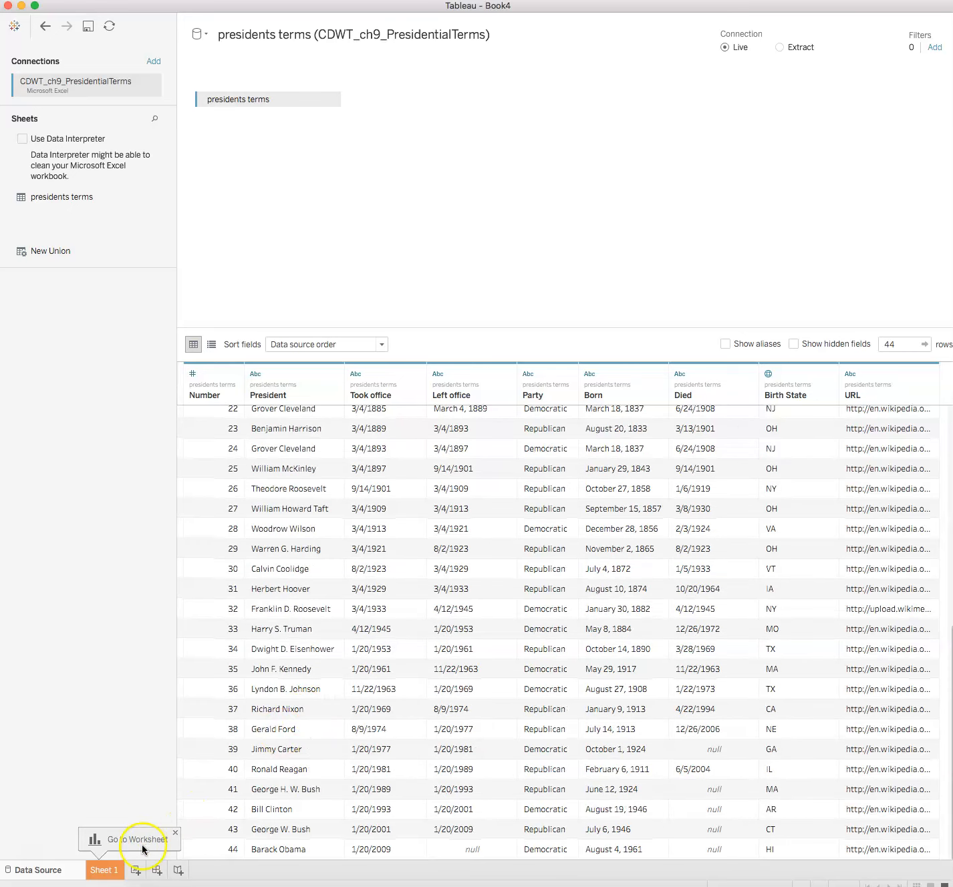
scroll(472, 537, up, 10)
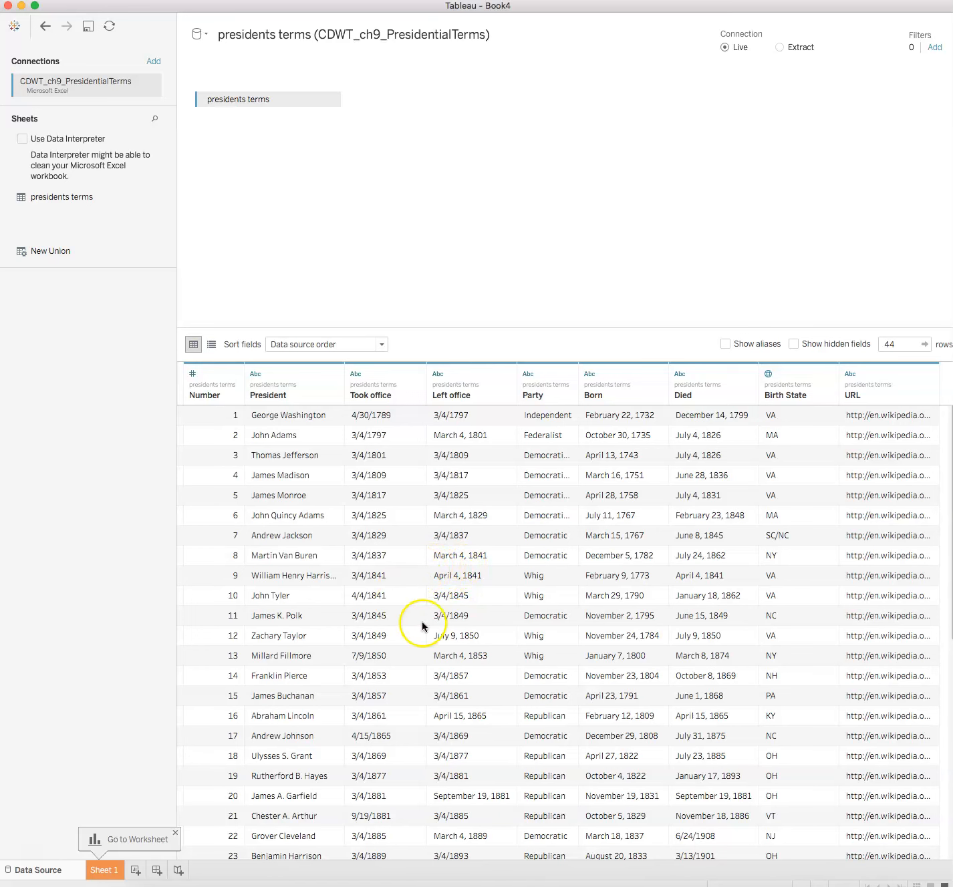
scroll(447, 635, down, 8)
scroll(447, 635, down, 3)
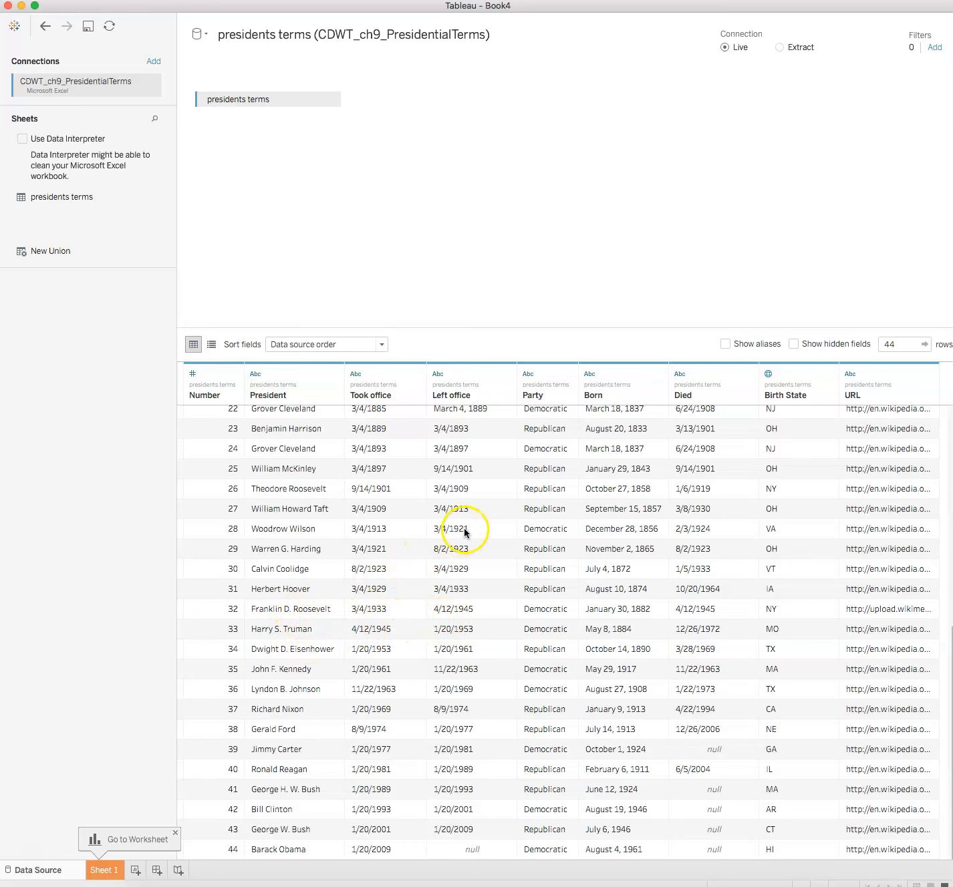
scroll(454, 489, up, 5)
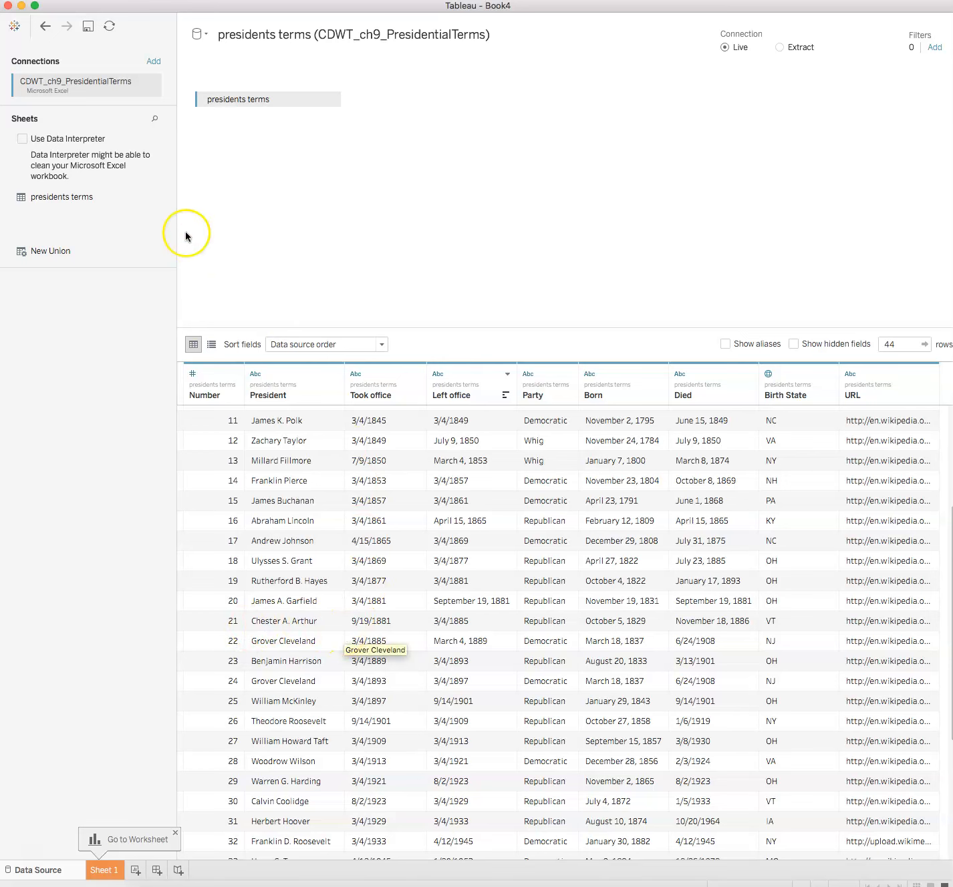
click(103, 872)
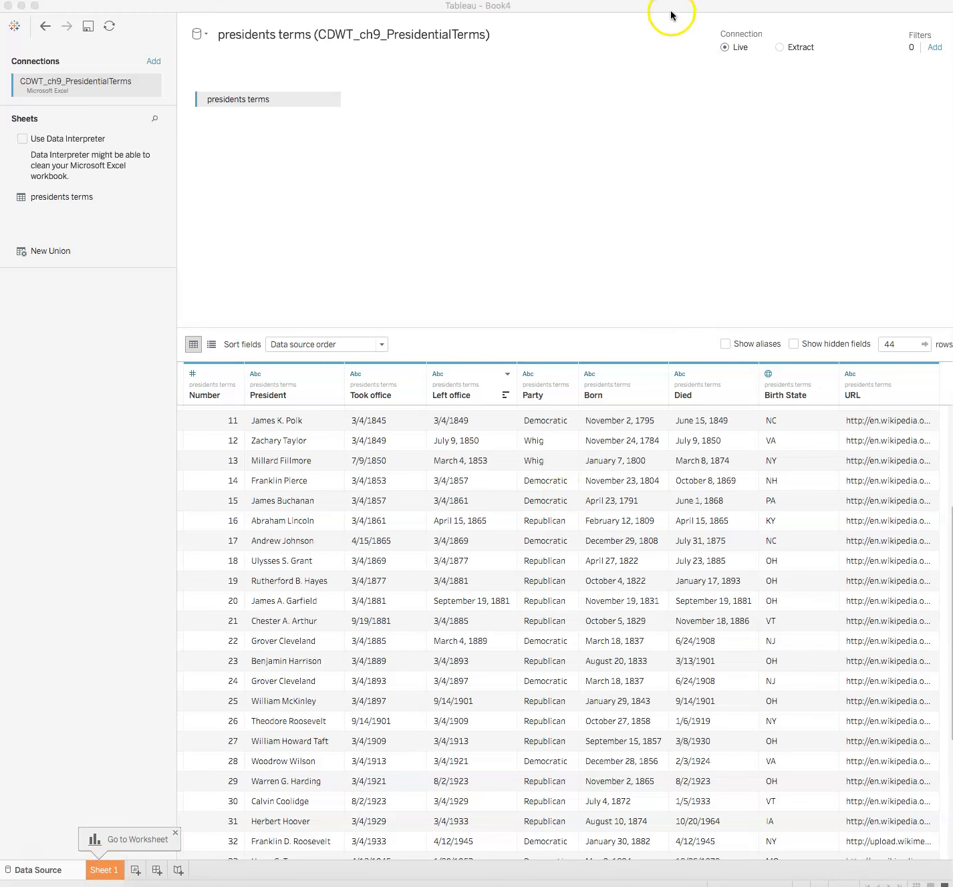
mouse_move(672, 16)
mouse_down()
mouse_move(723, 15)
mouse_move(662, 14)
mouse_up()
click(164, 871)
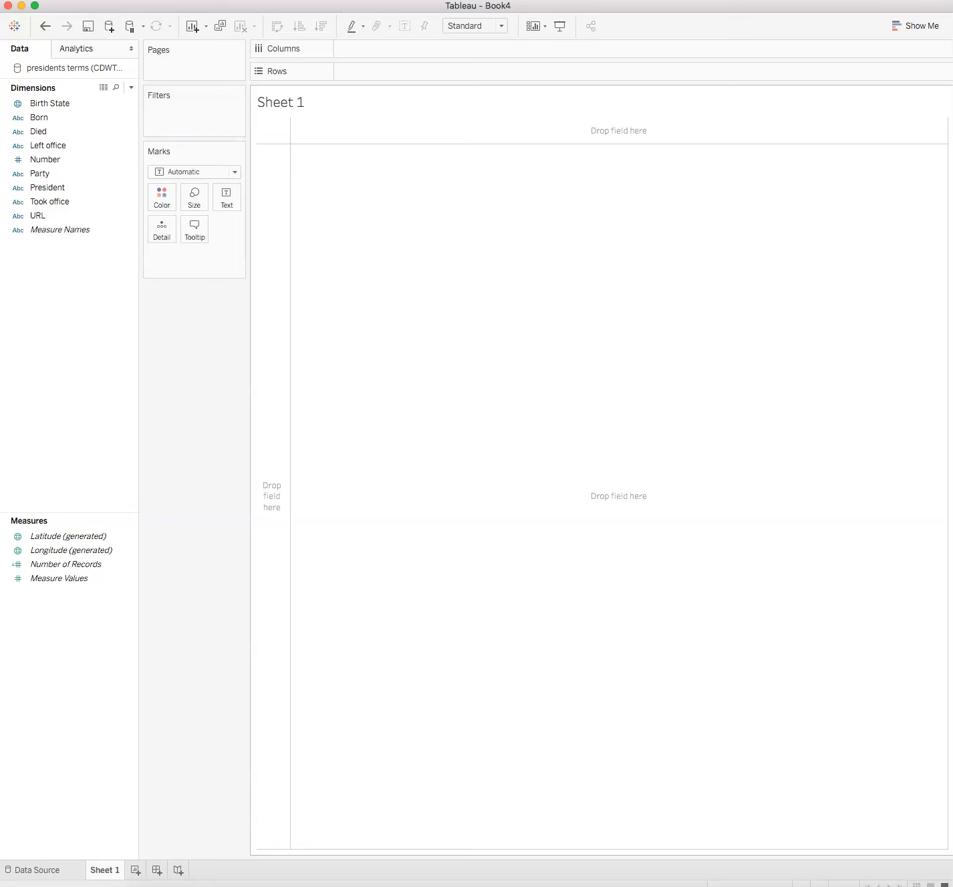
click(33, 132)
click(47, 147)
click(89, 175)
click(82, 203)
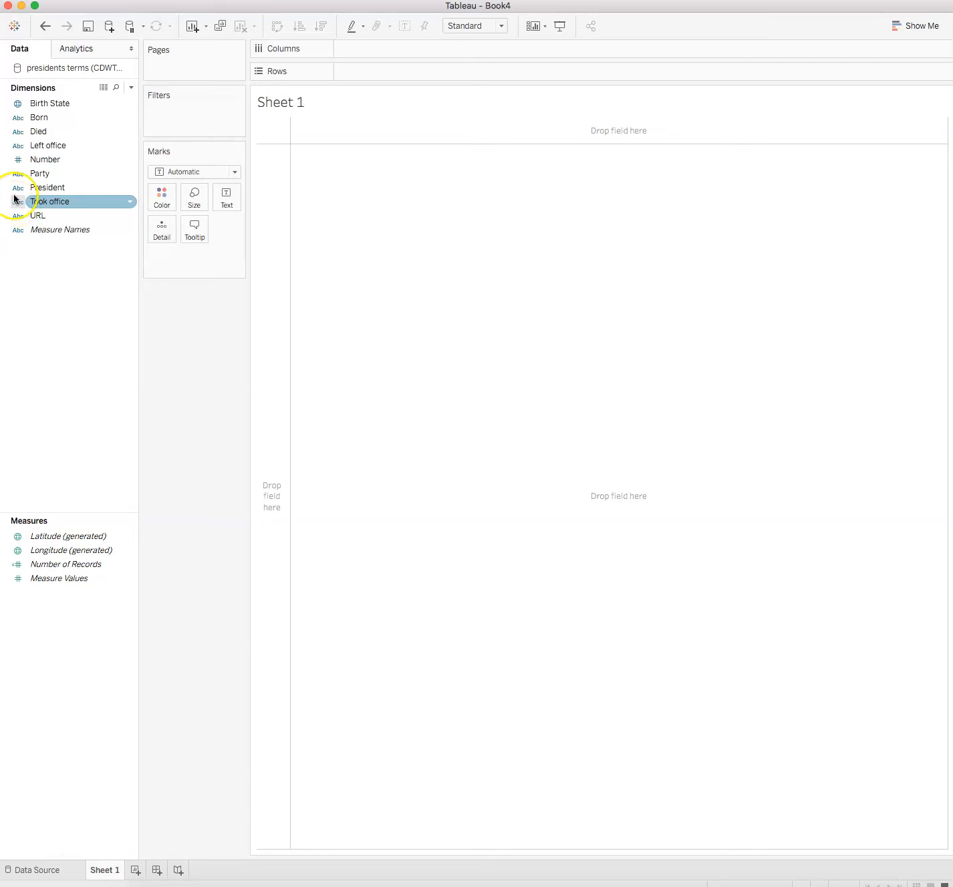
click(19, 119)
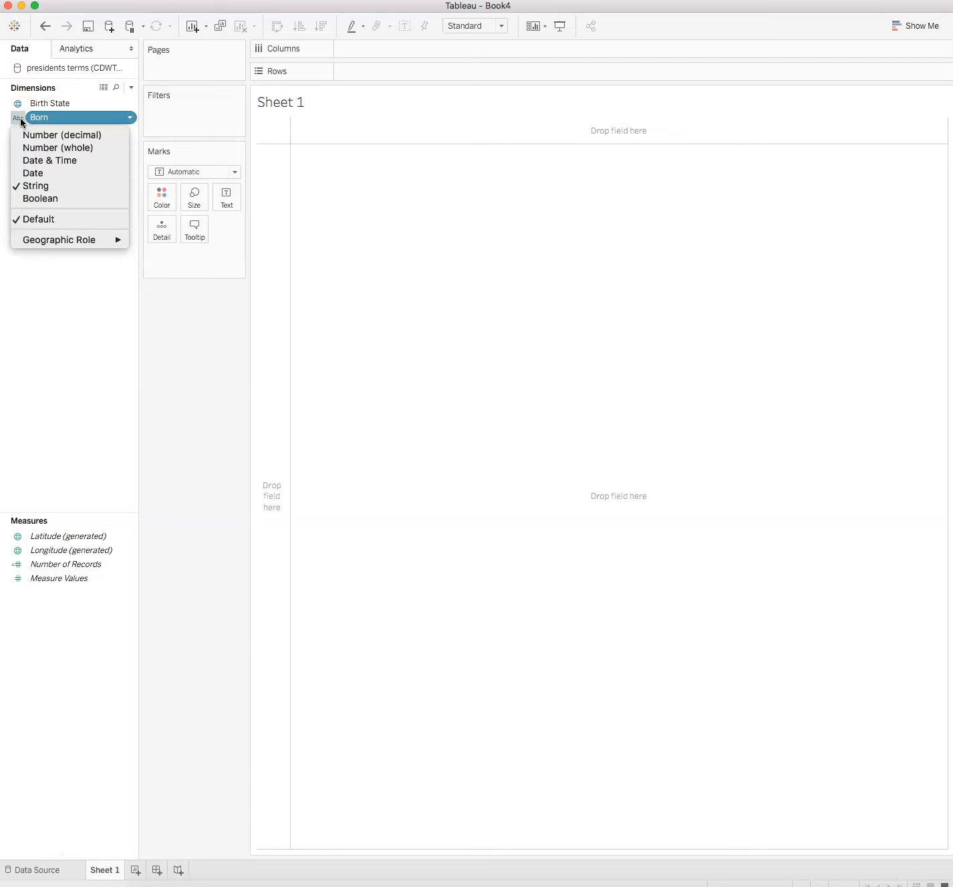
click(27, 386)
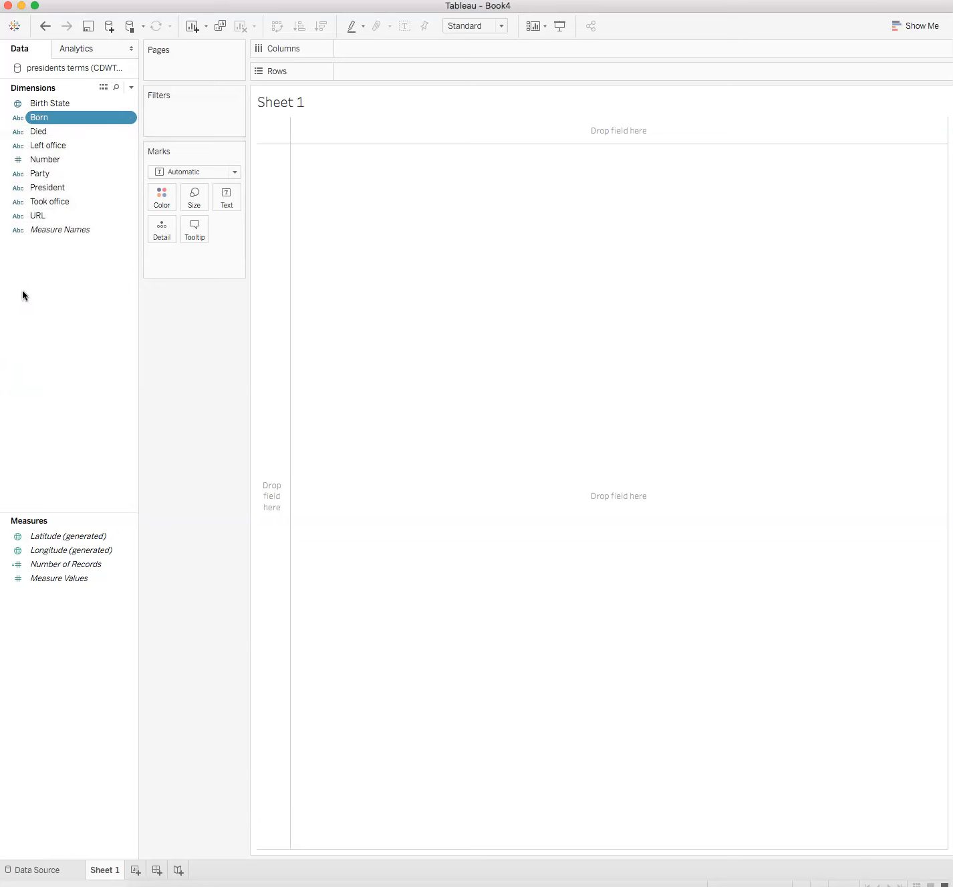
- Change the data type of the Born dimension to Date
click(11, 267)
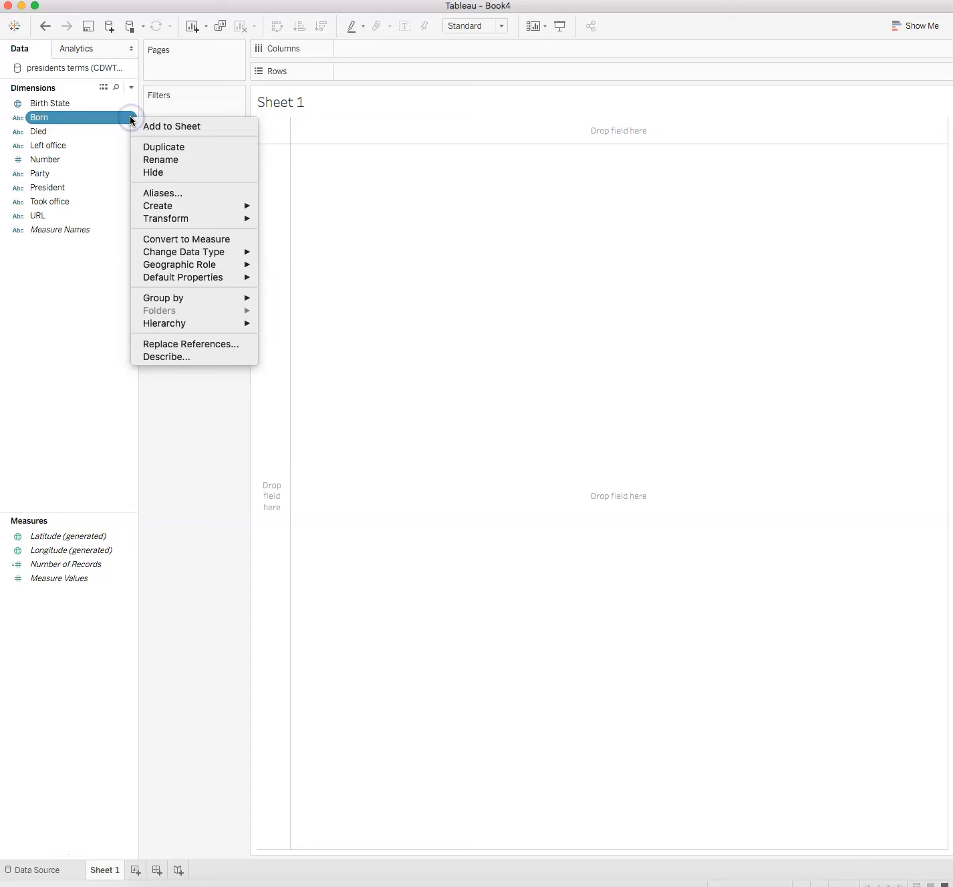
mouse_move(137, 205)
mouse_move(153, 251)
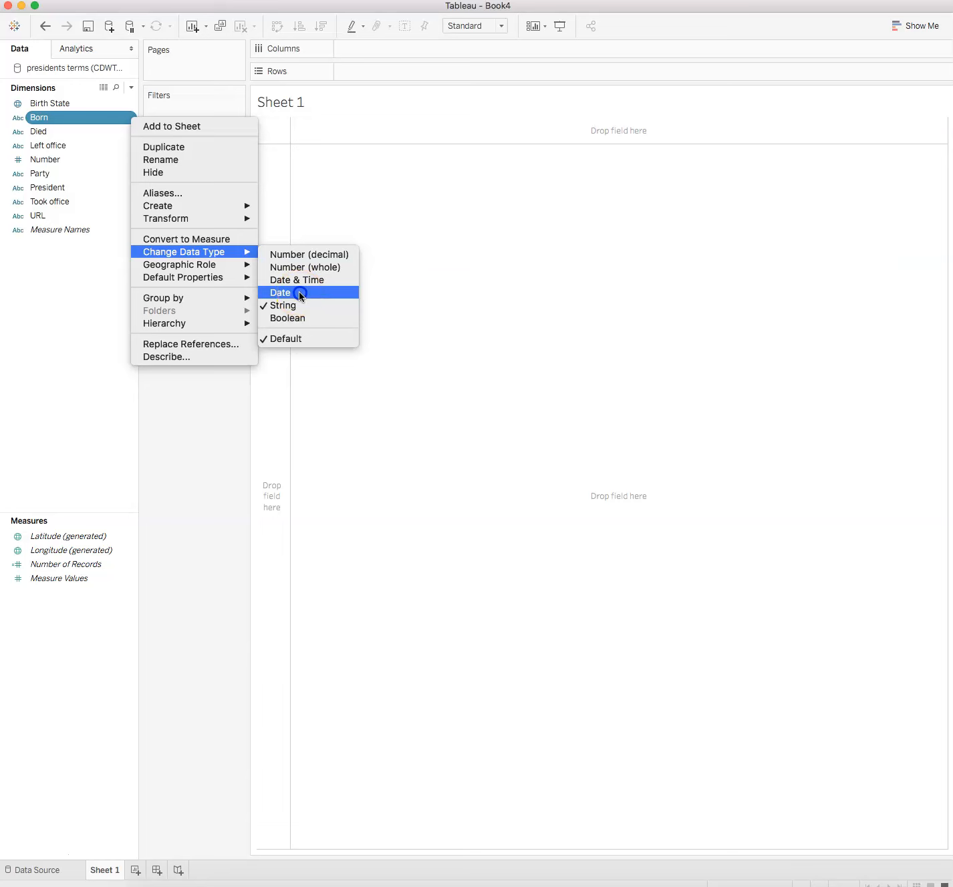
click(299, 292)
- Change the data type of the Died dimension to Date
click(120, 132)
click(134, 137)
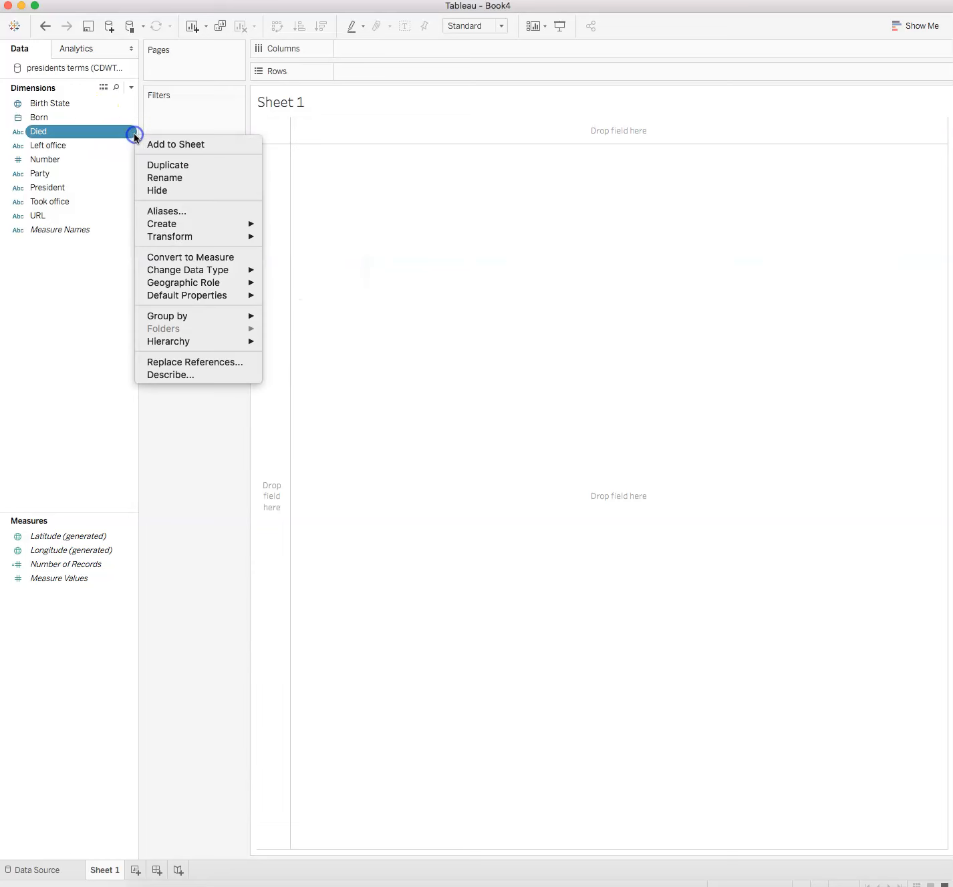
mouse_move(160, 284)
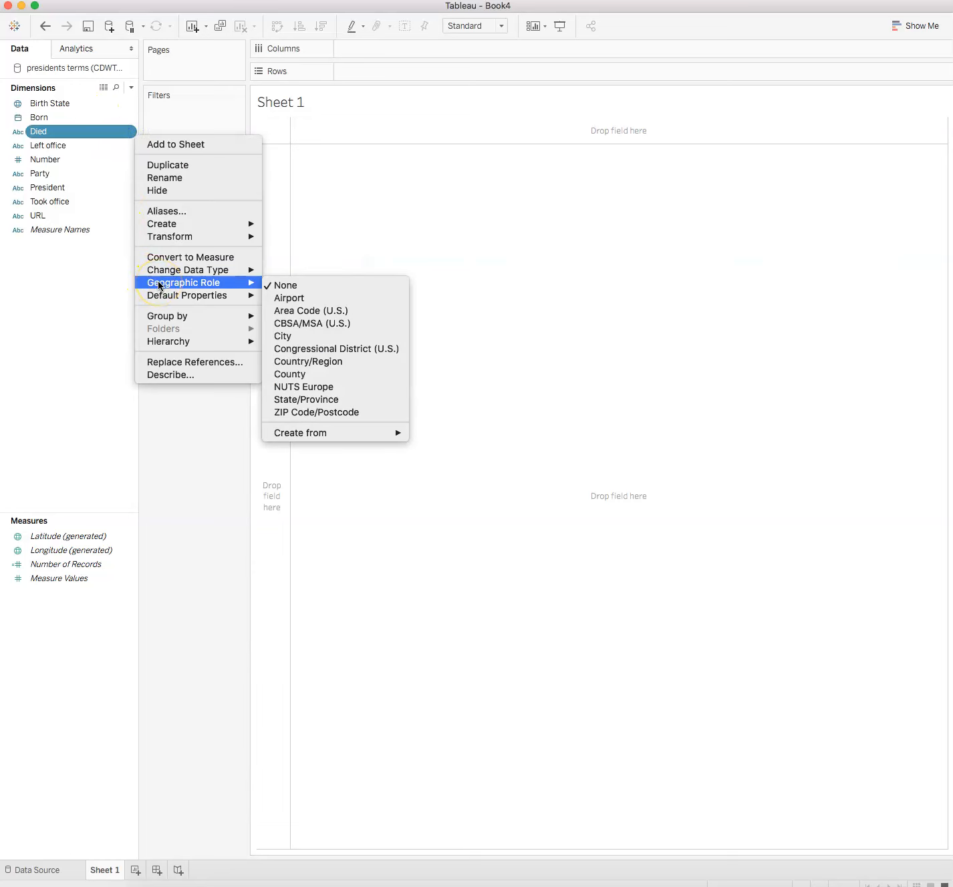
mouse_move(216, 267)
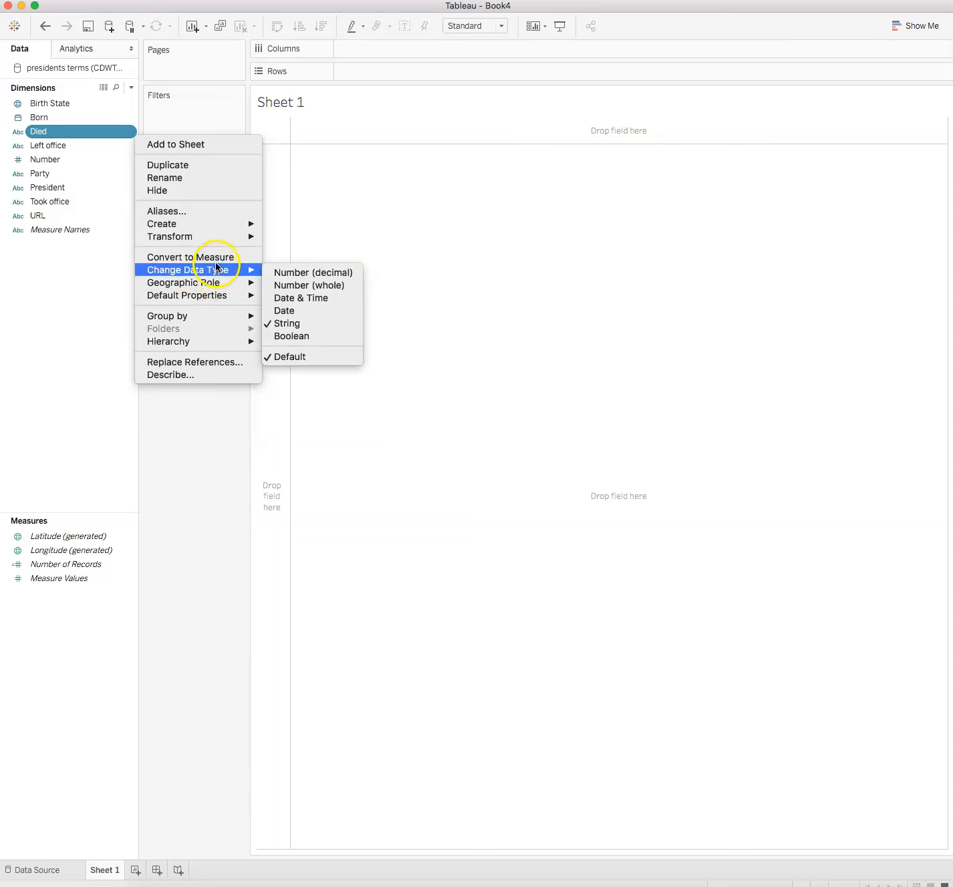
click(316, 310)
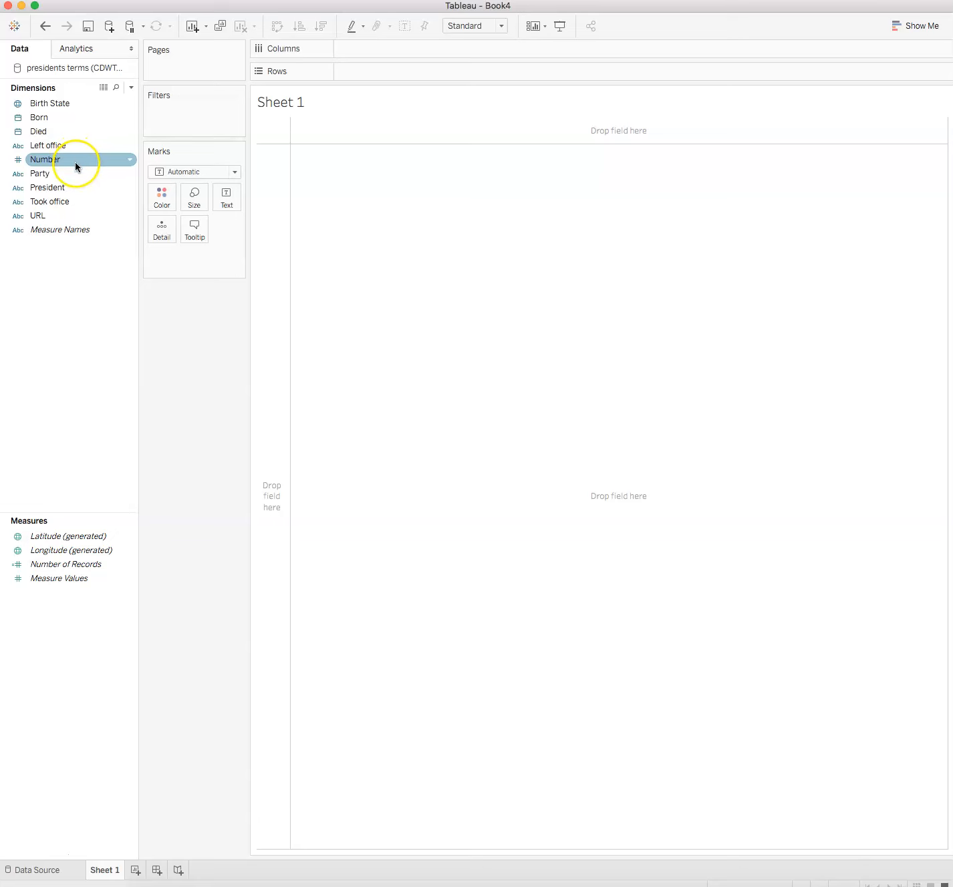
- Change the data type of the Left office dimension to Date
click(95, 146)
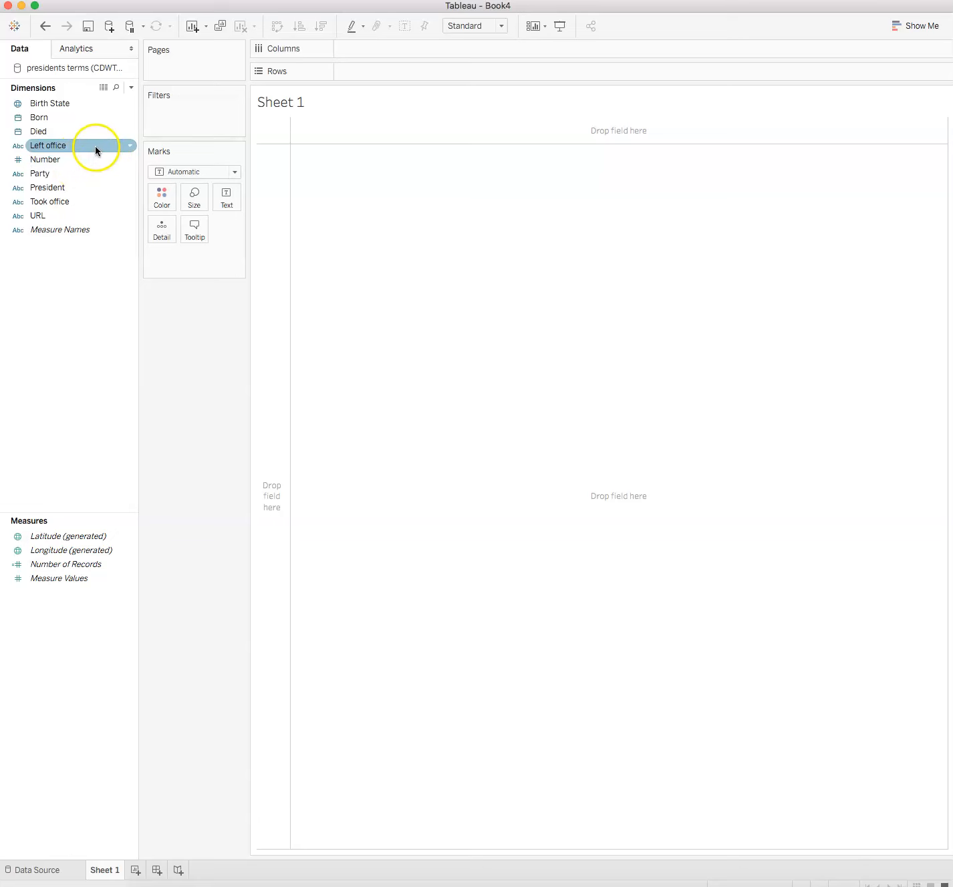
click(124, 146)
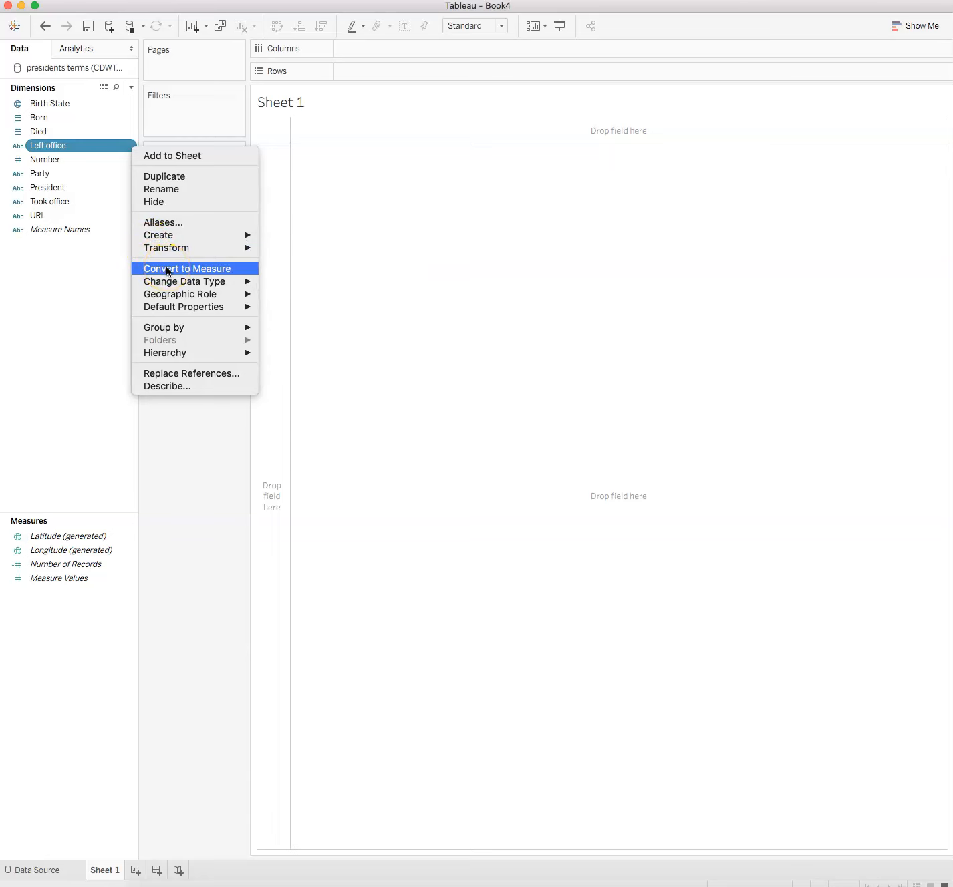
mouse_move(174, 278)
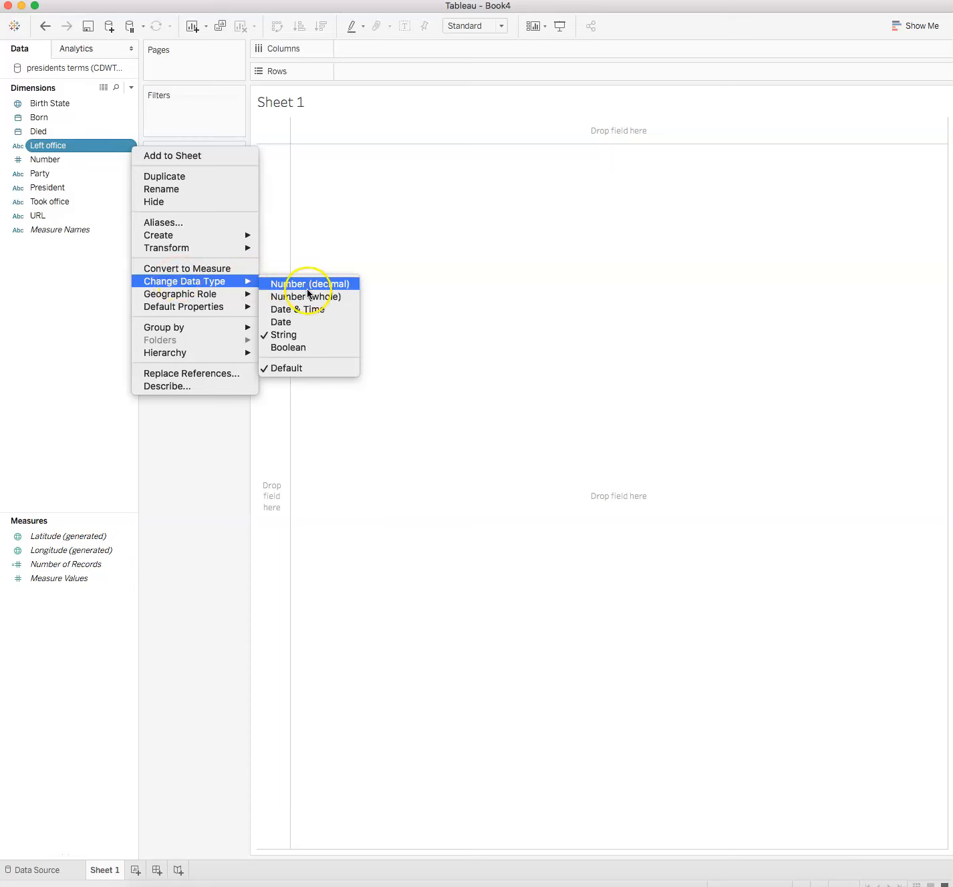
click(313, 321)
- Change the data type of the Took office dimension to Date
click(113, 187)
click(115, 173)
click(121, 186)
click(128, 201)
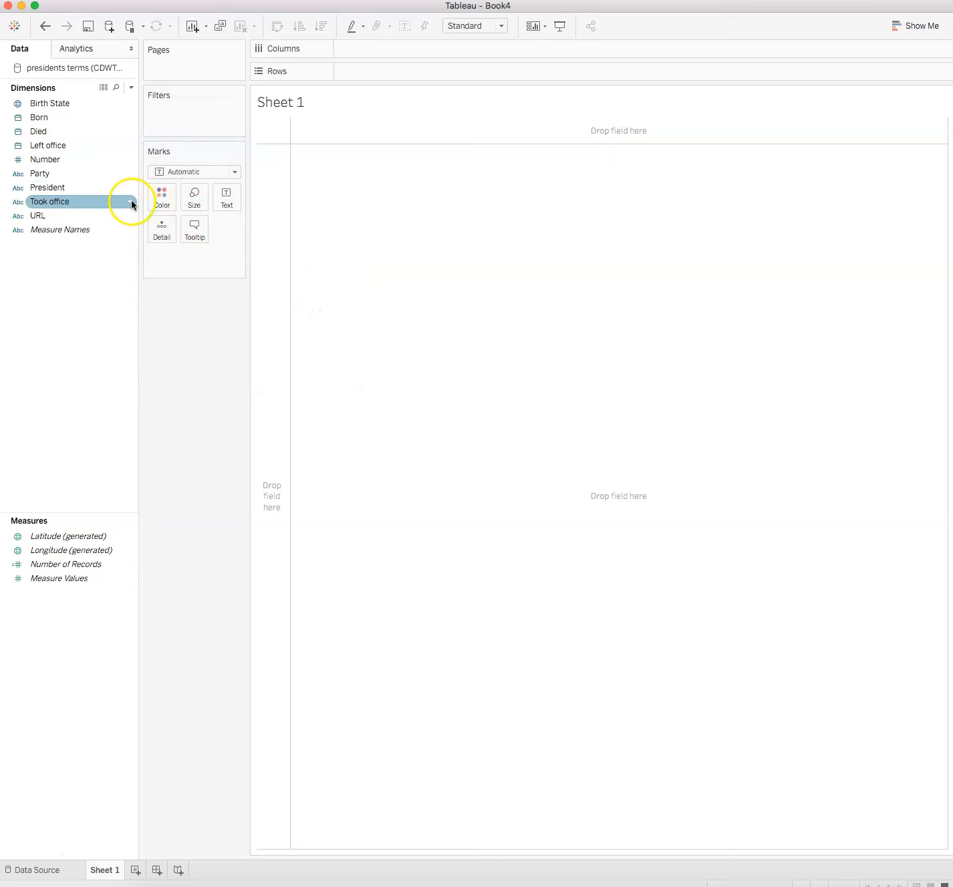
click(131, 203)
mouse_move(170, 340)
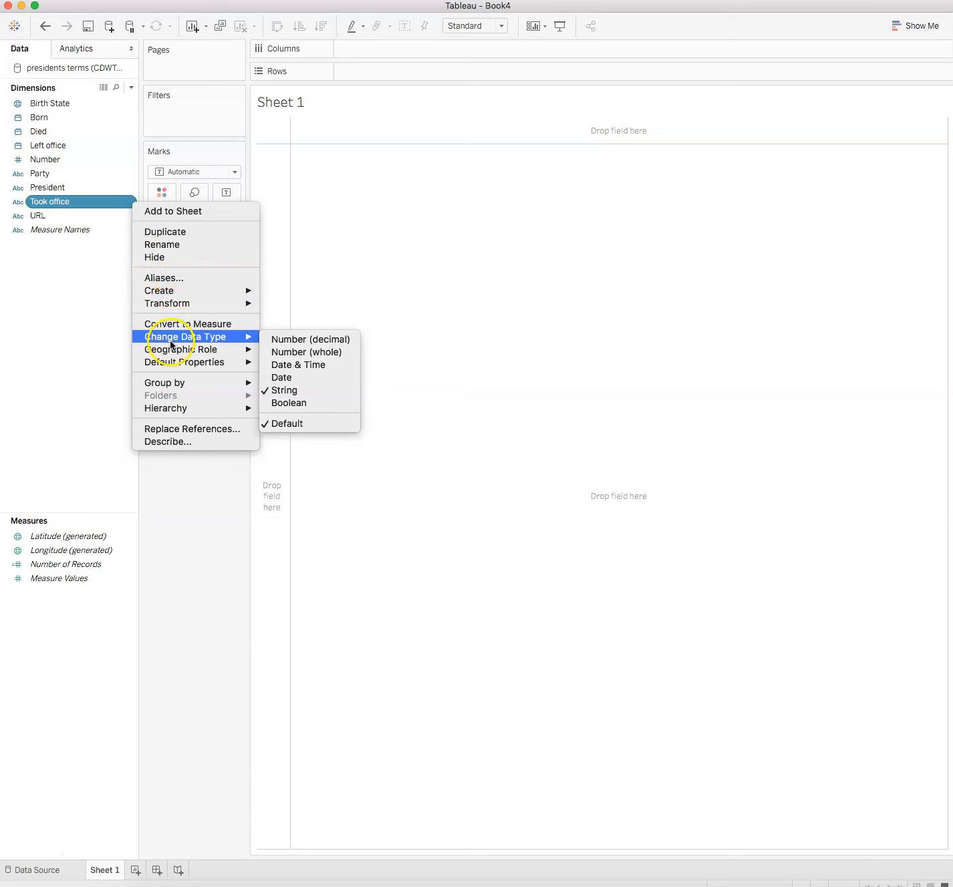
click(295, 376)
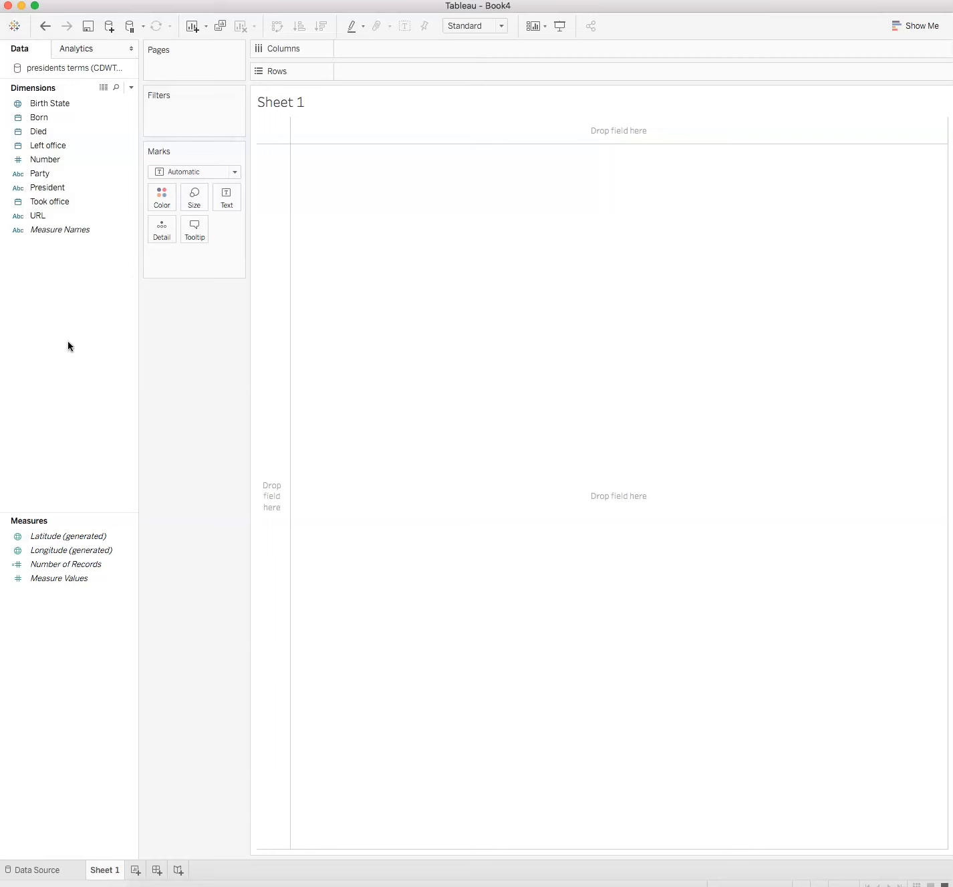
- Create a new calculated field and name it "life span"
right_click(68, 291)
click(94, 297)
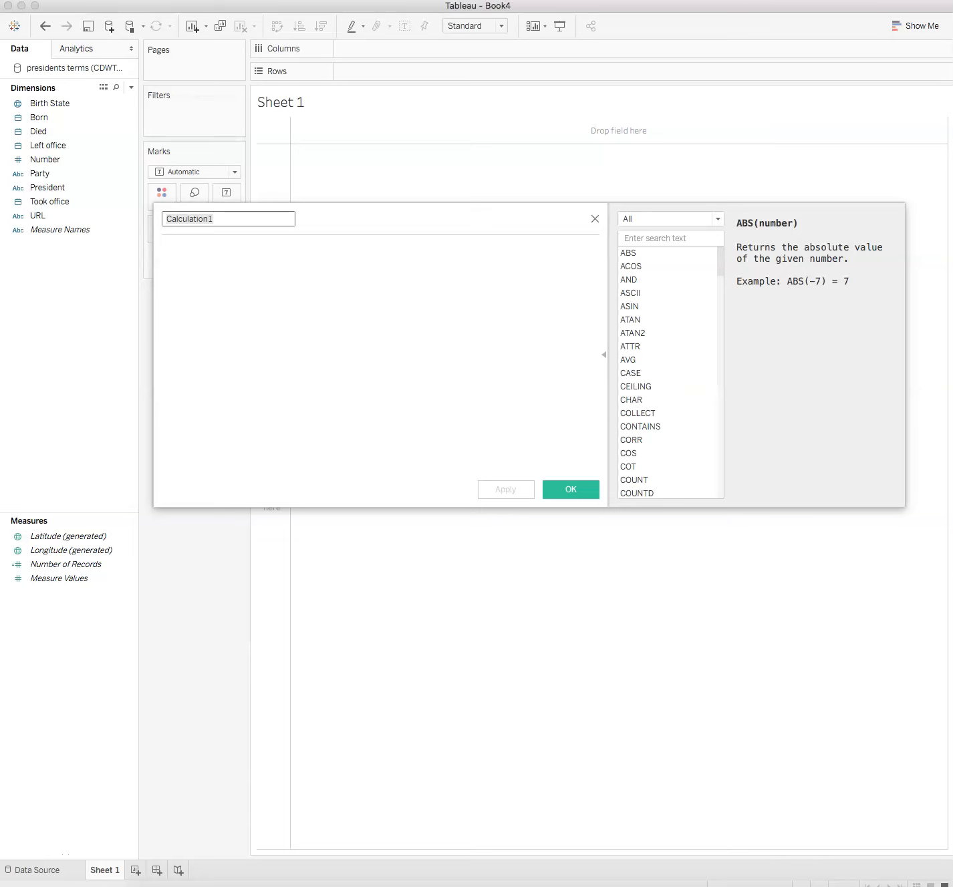
click(228, 222)
drag(227, 222, 161, 218)
key(BackSpace)
text(life span)
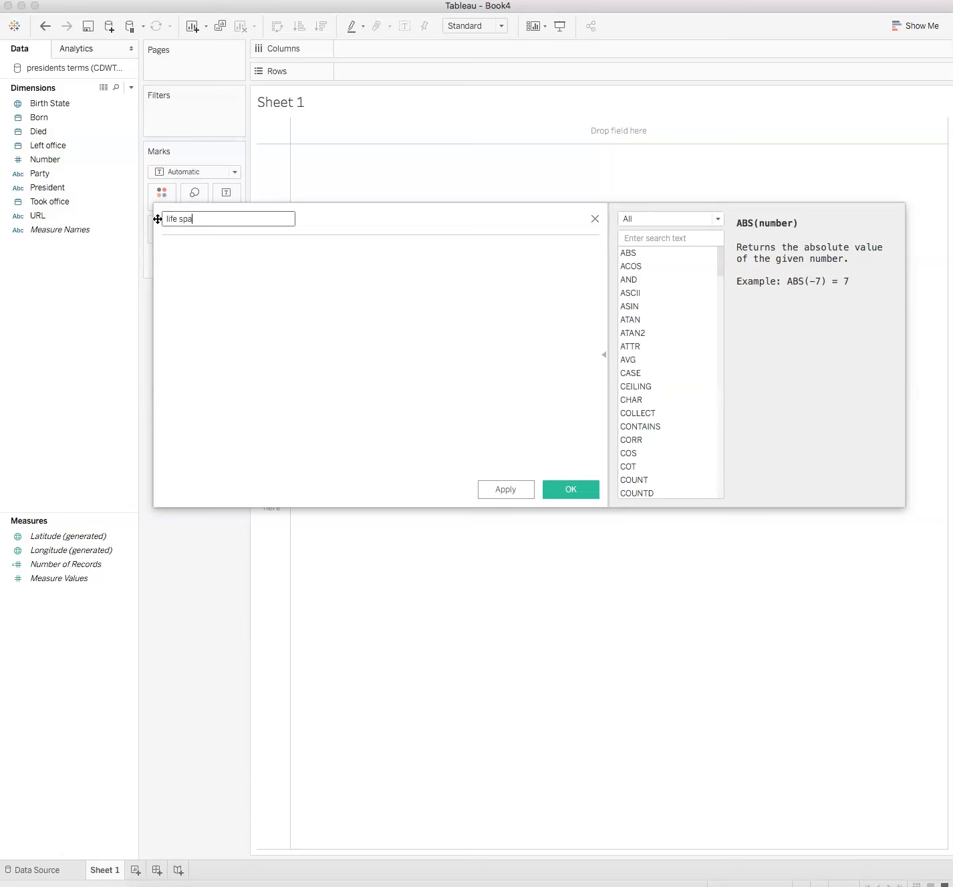
- Begin the life span calculation's formula with IF ISNULL
click(235, 268)
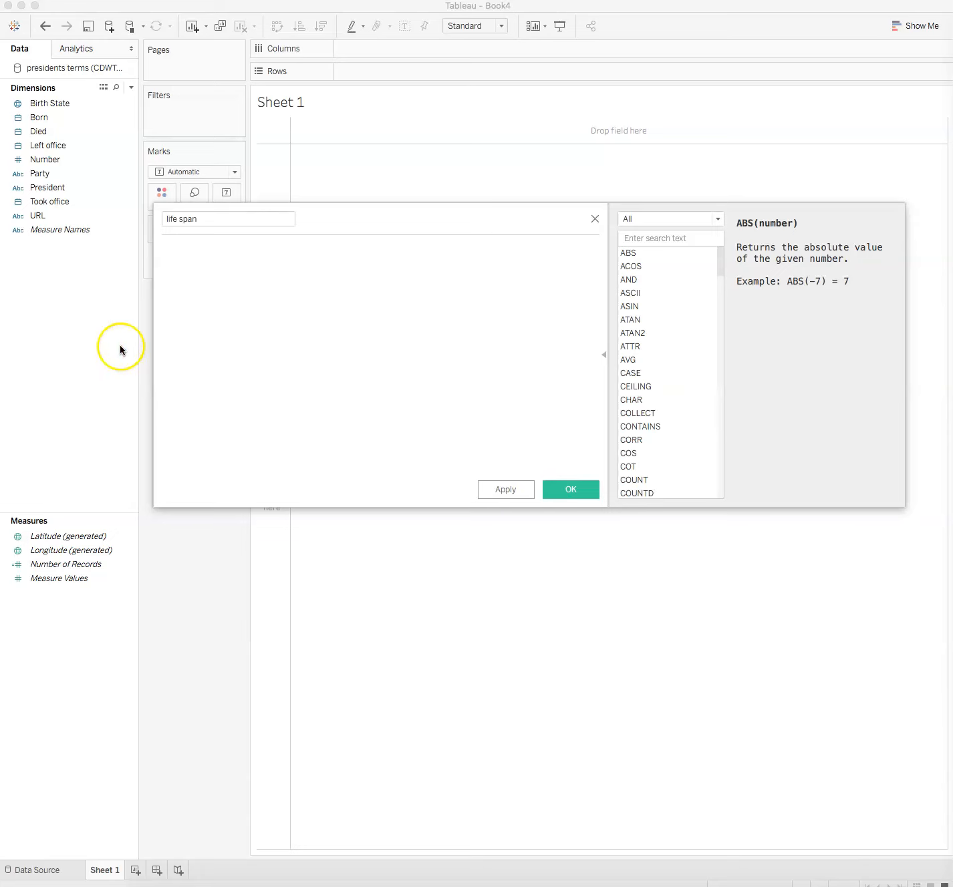
click(210, 264)
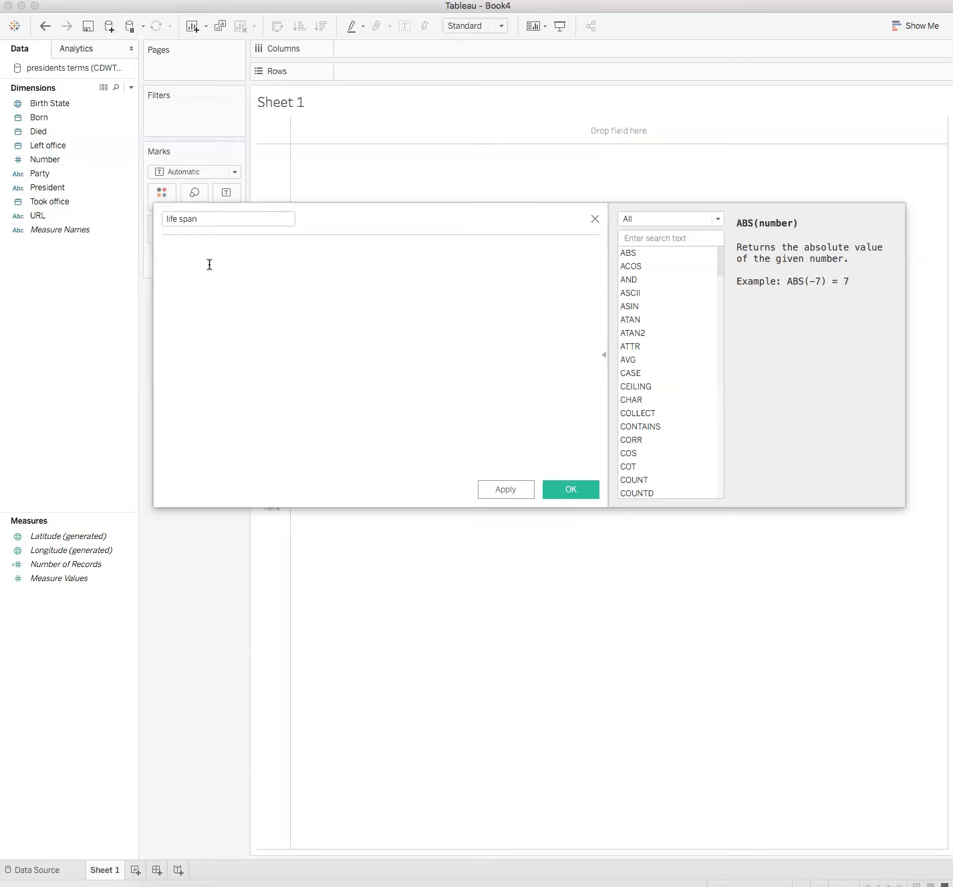
text(IF IS)
key(BackSpace)
text(NULL)
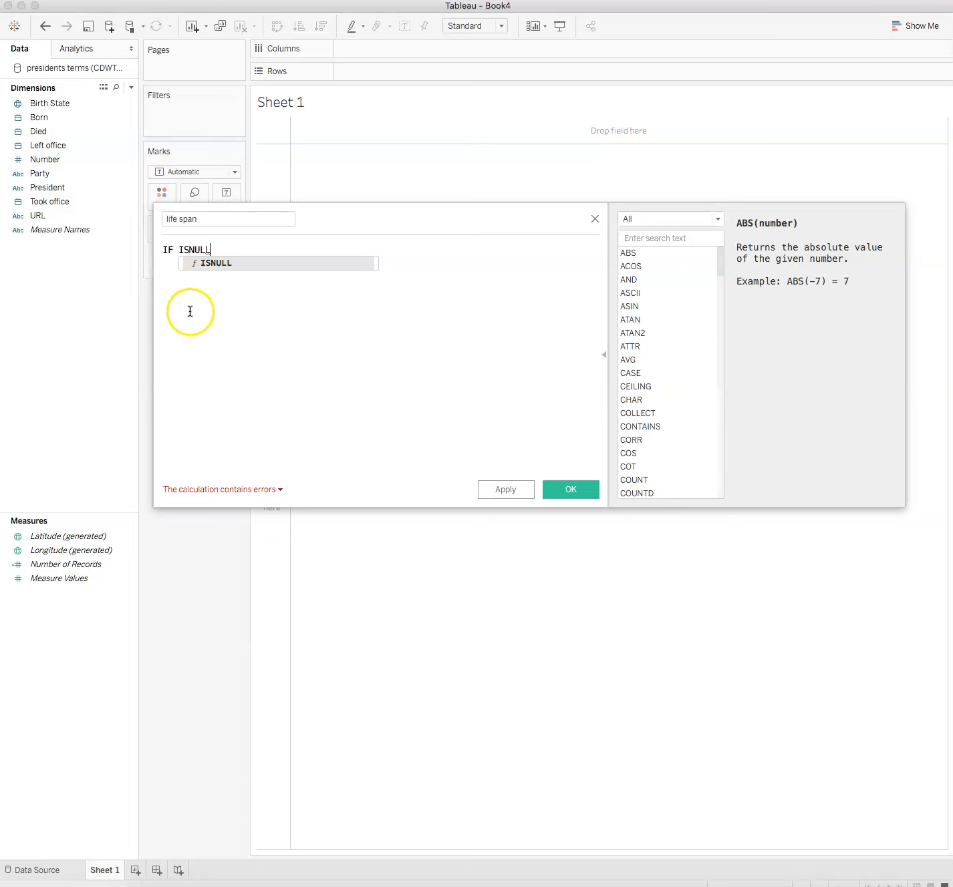
- Insert the Died field as the parenthesised argument of ISNULL, so the formula reads IF ISNULL([Died])
click(94, 232)
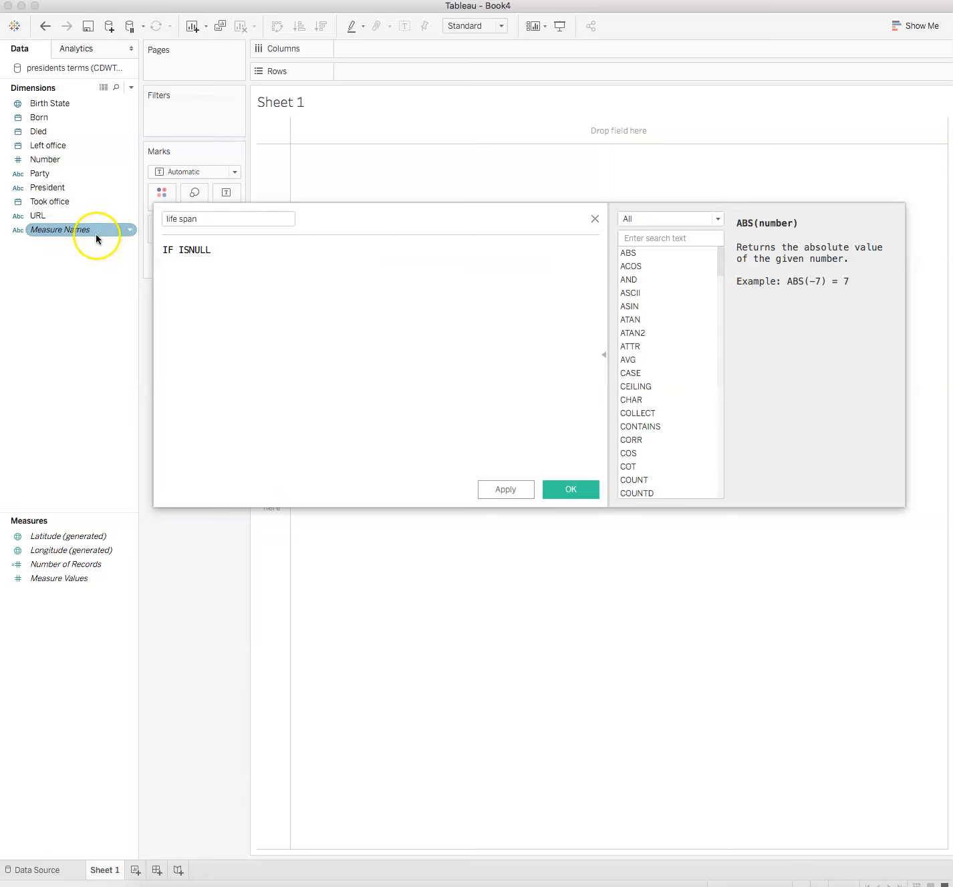
click(89, 217)
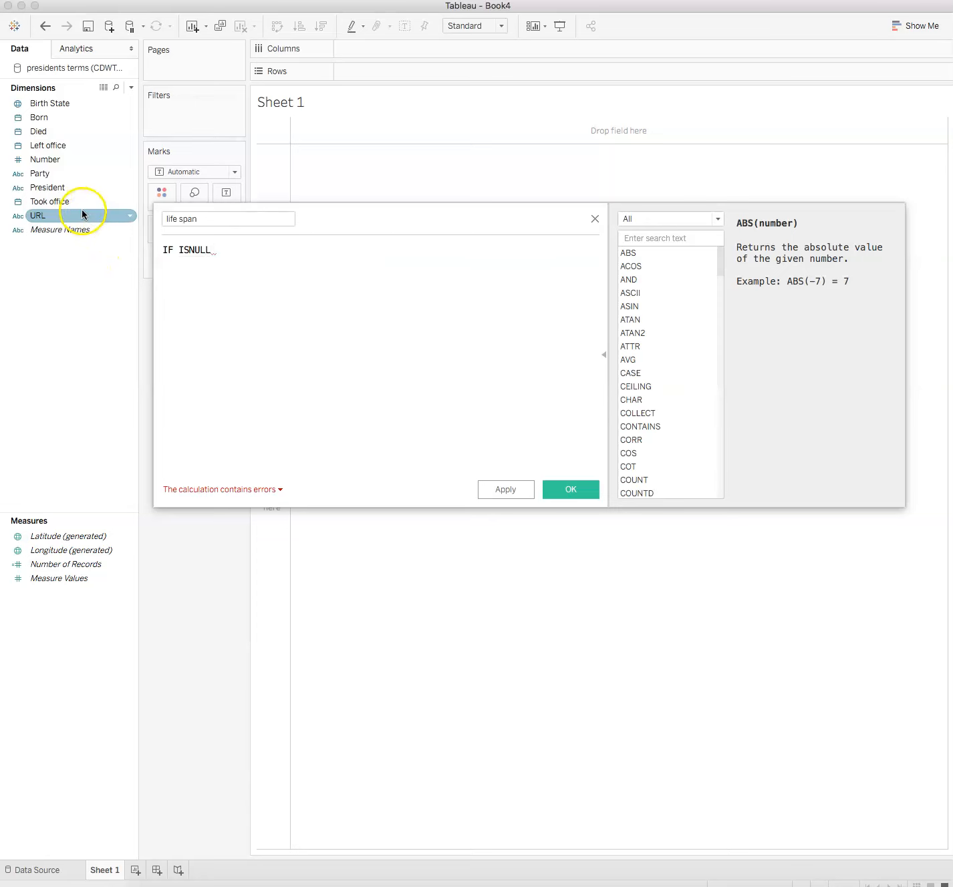
drag(38, 132, 245, 250)
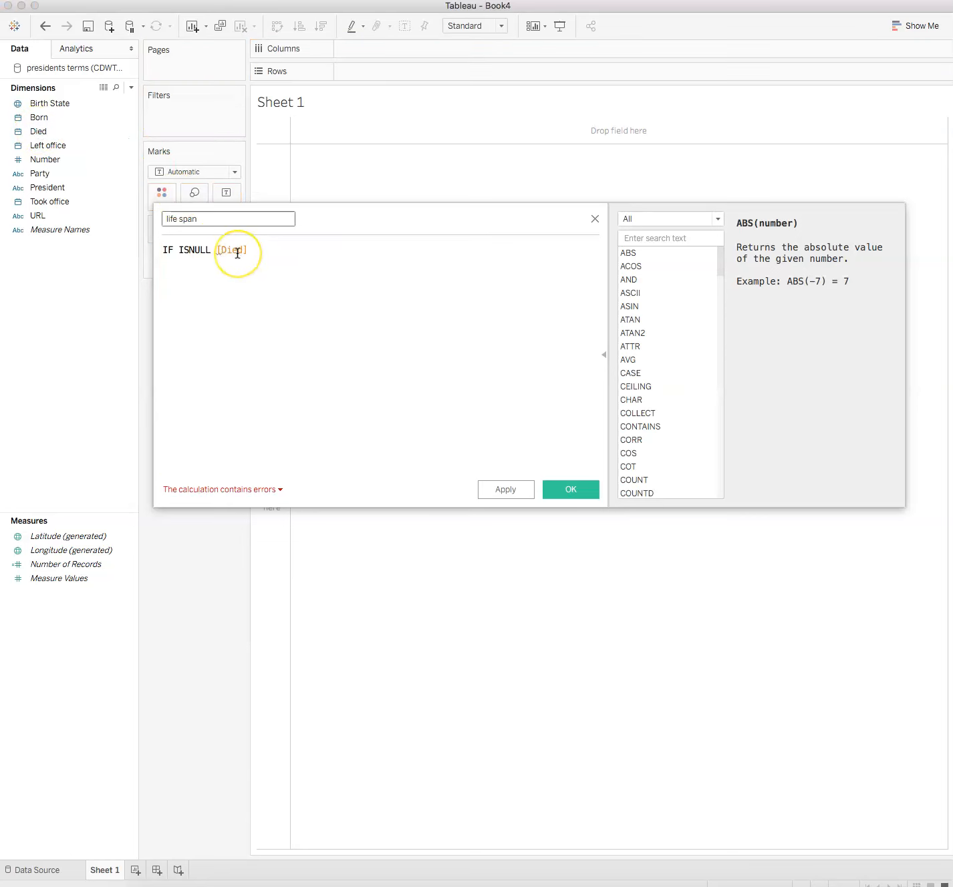
text(()
click(271, 250)
text())
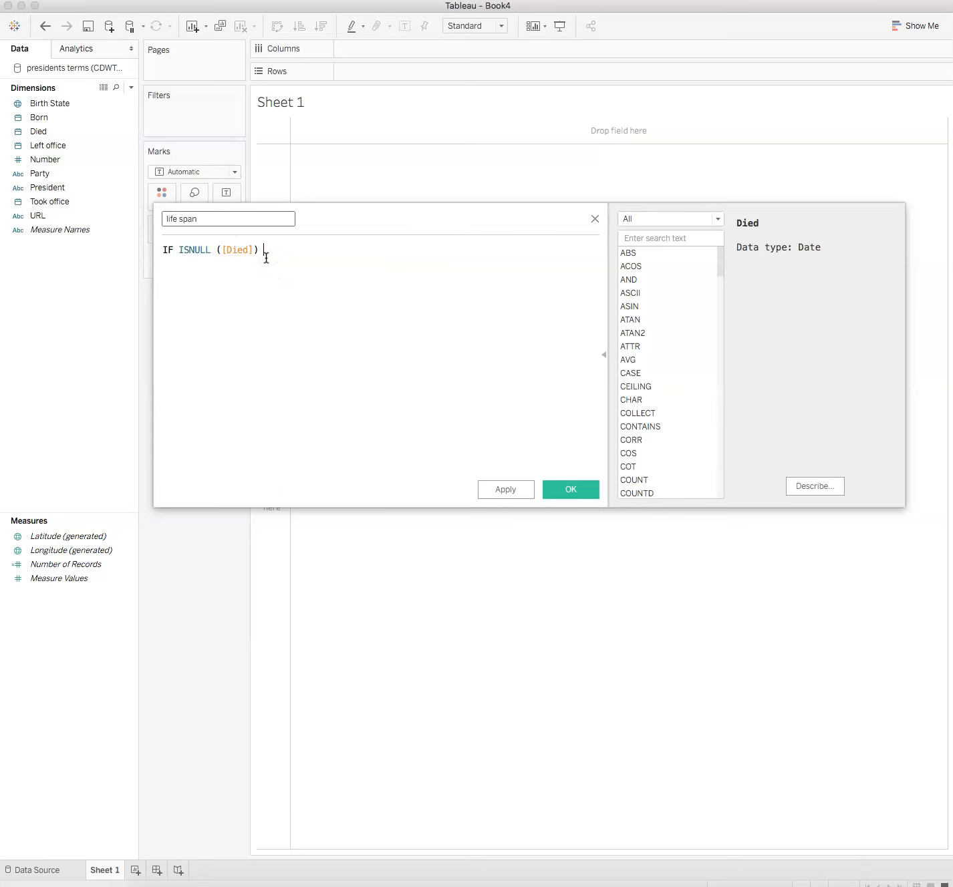
click(215, 251)
key(BackSpace)
click(245, 252)
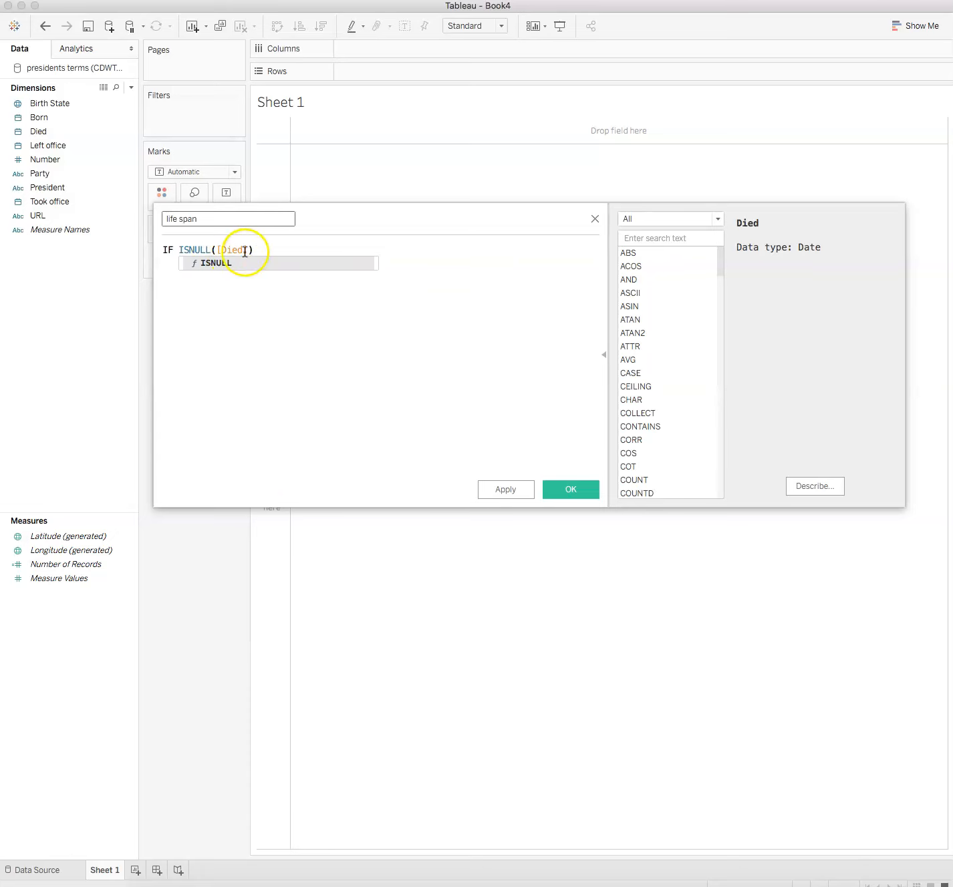
- Add a second line to the life span formula that reads THEN TODAY()
click(265, 247)
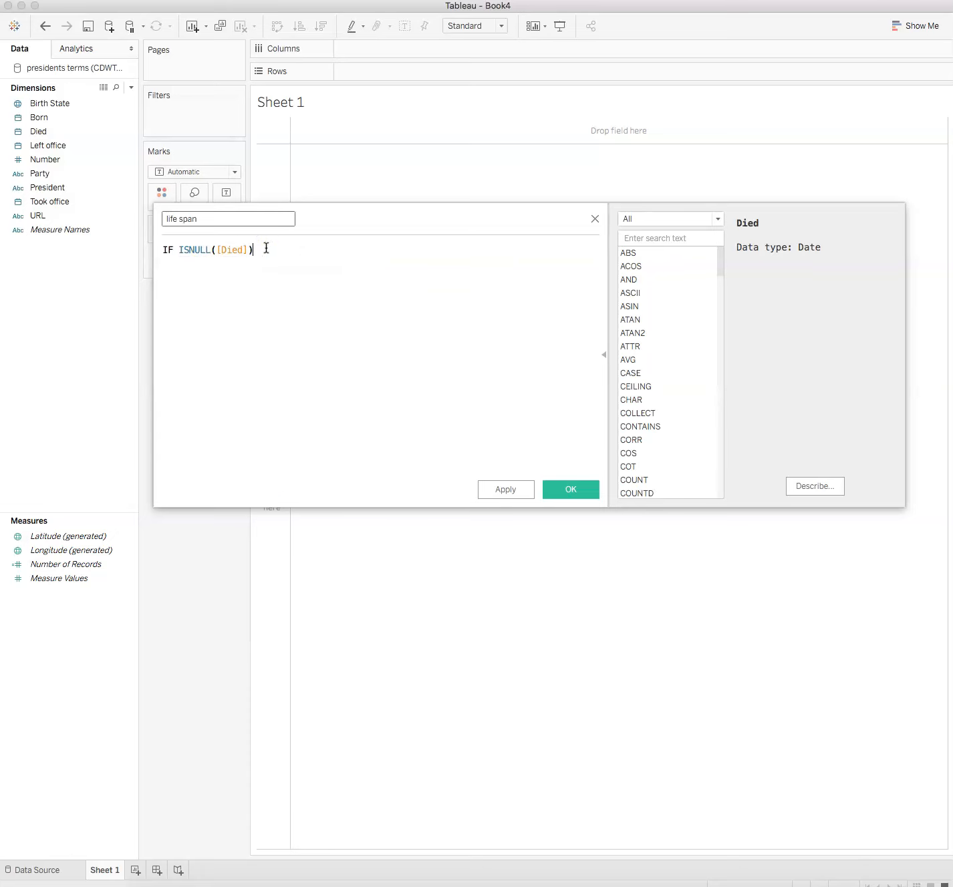
key(Return)
text(THEN)
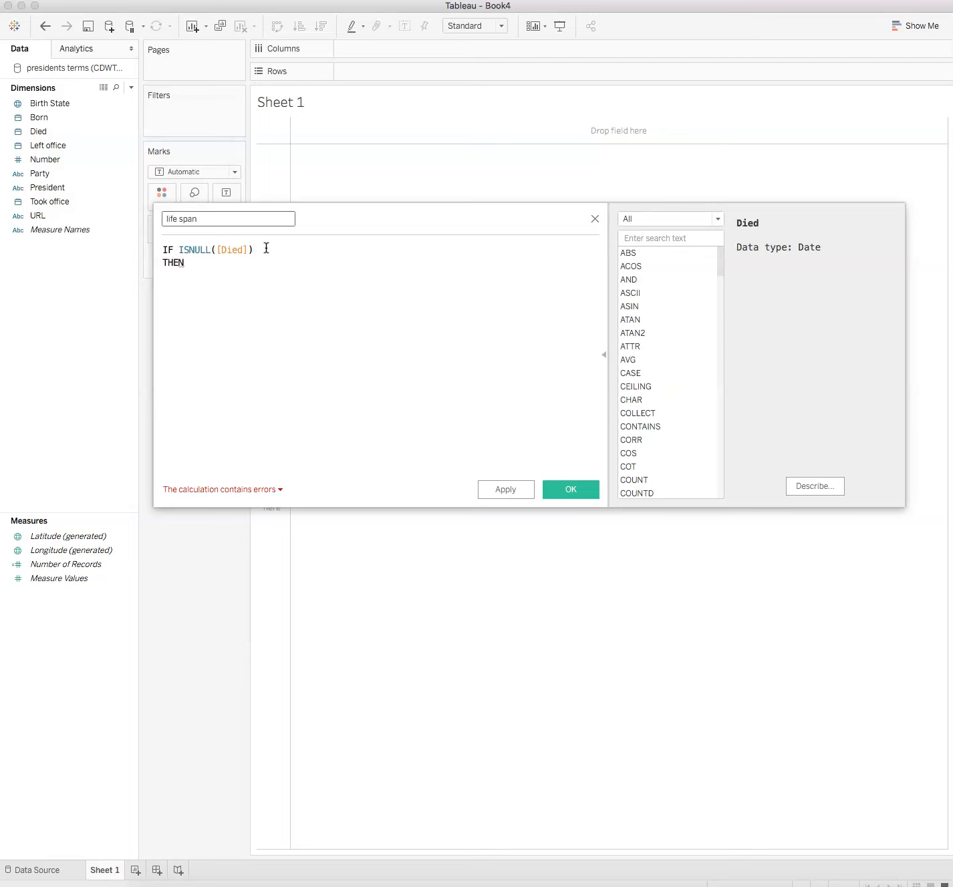
text( TO)
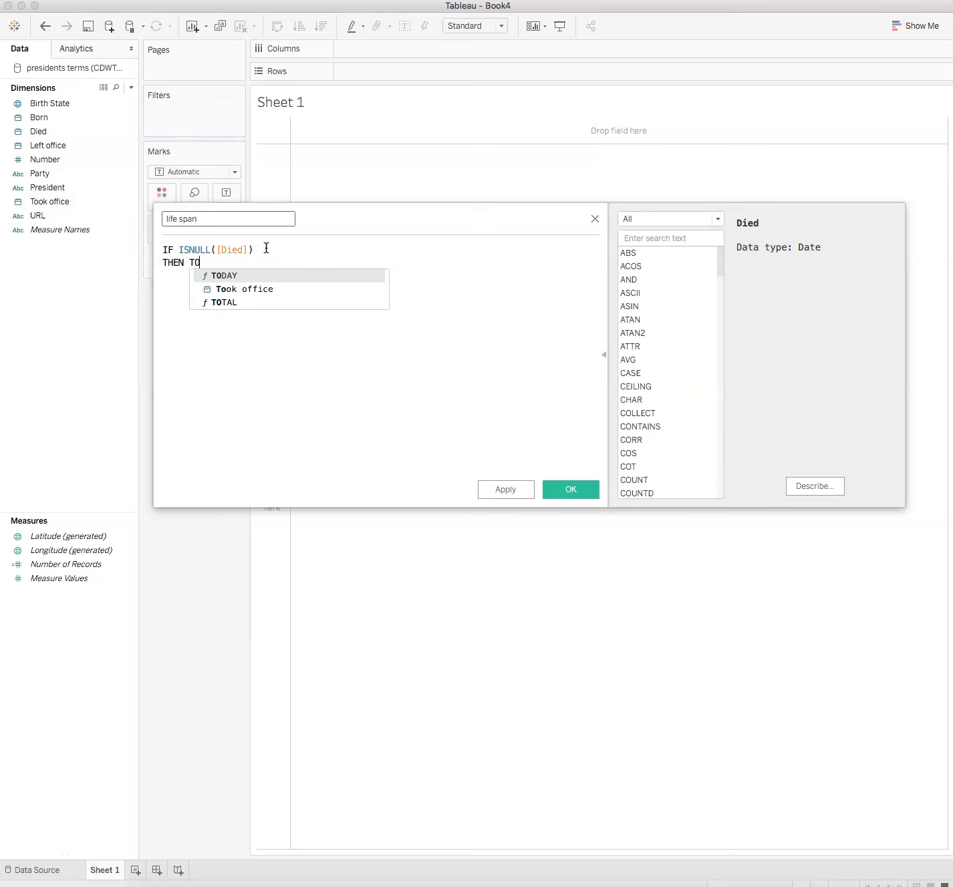
text(DAY)
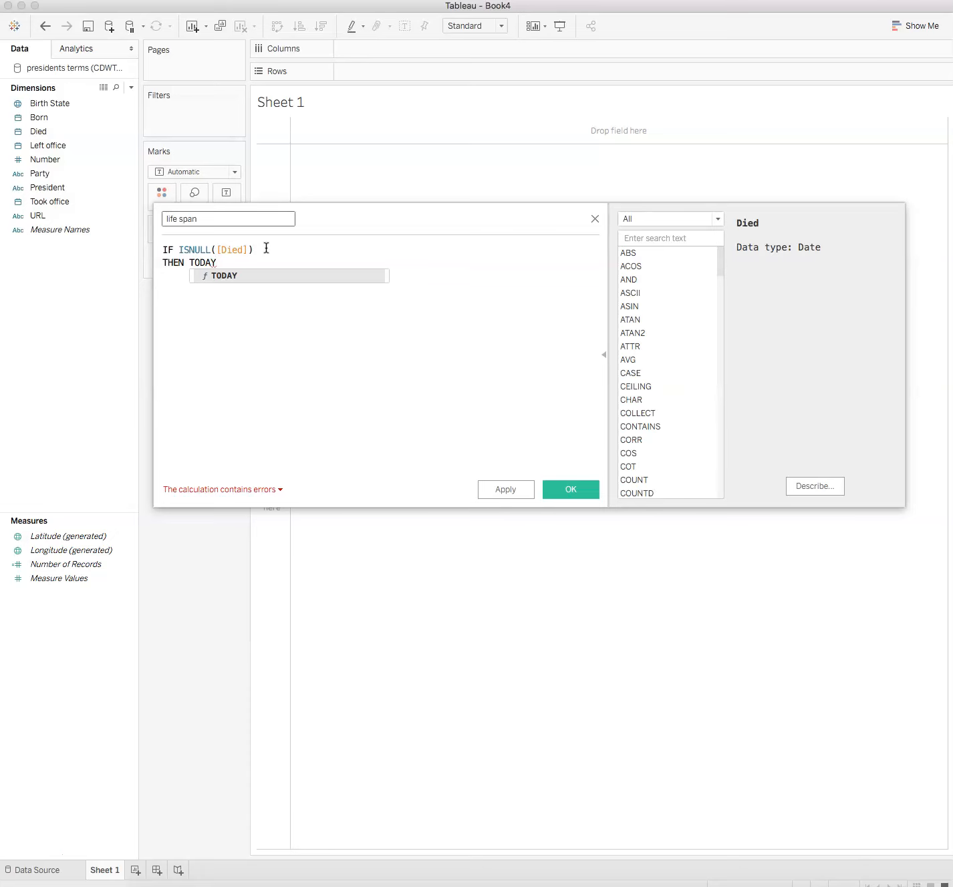
text(())
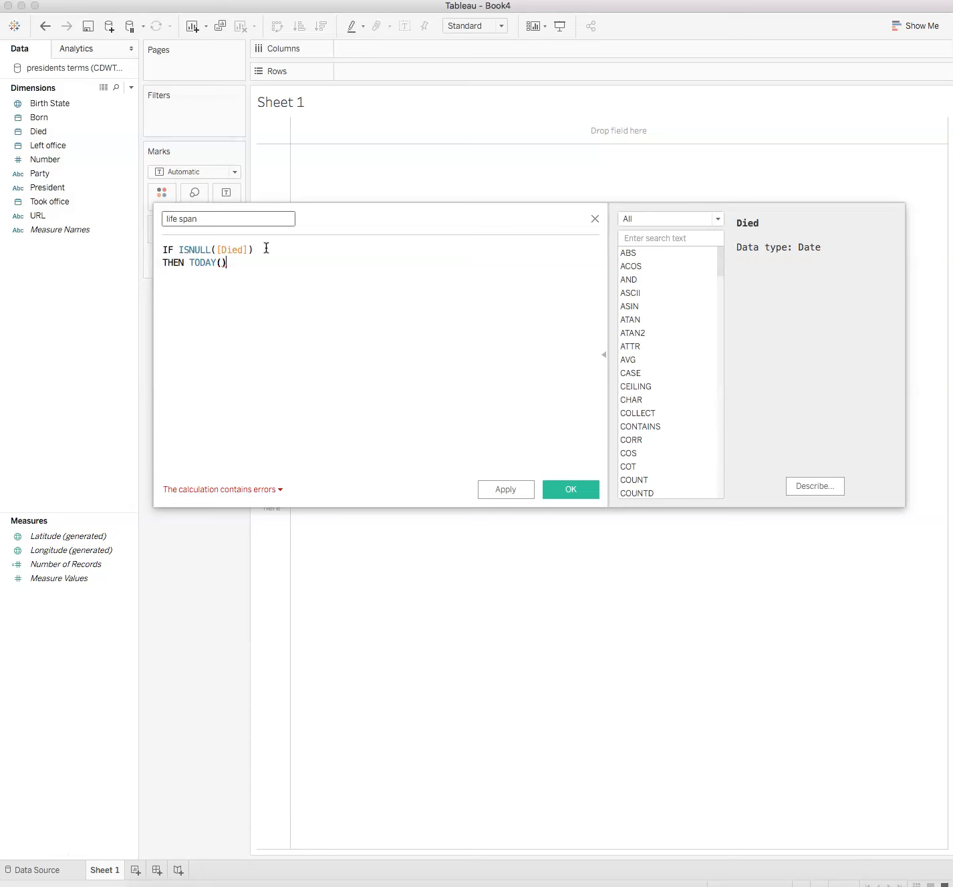
- Subtract the Born field from TODAY(), so the second line reads THEN TODAY()-[Born]
text(-)
click(245, 248)
click(75, 188)
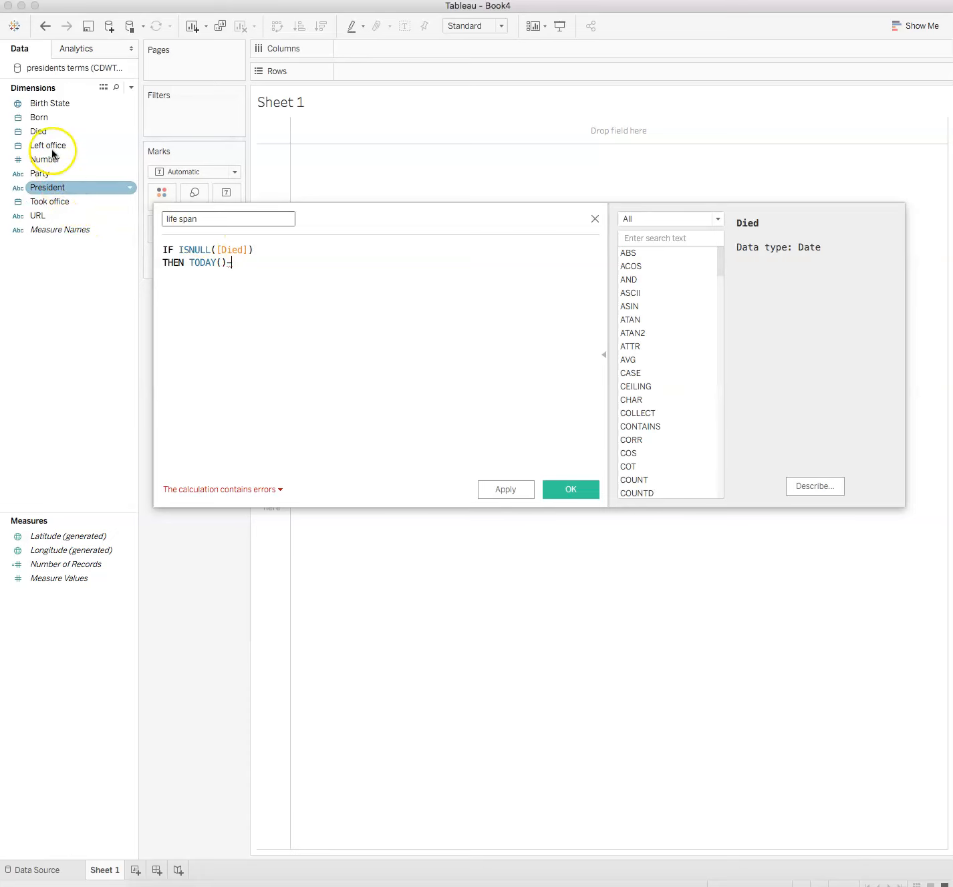
click(42, 118)
drag(42, 120, 251, 277)
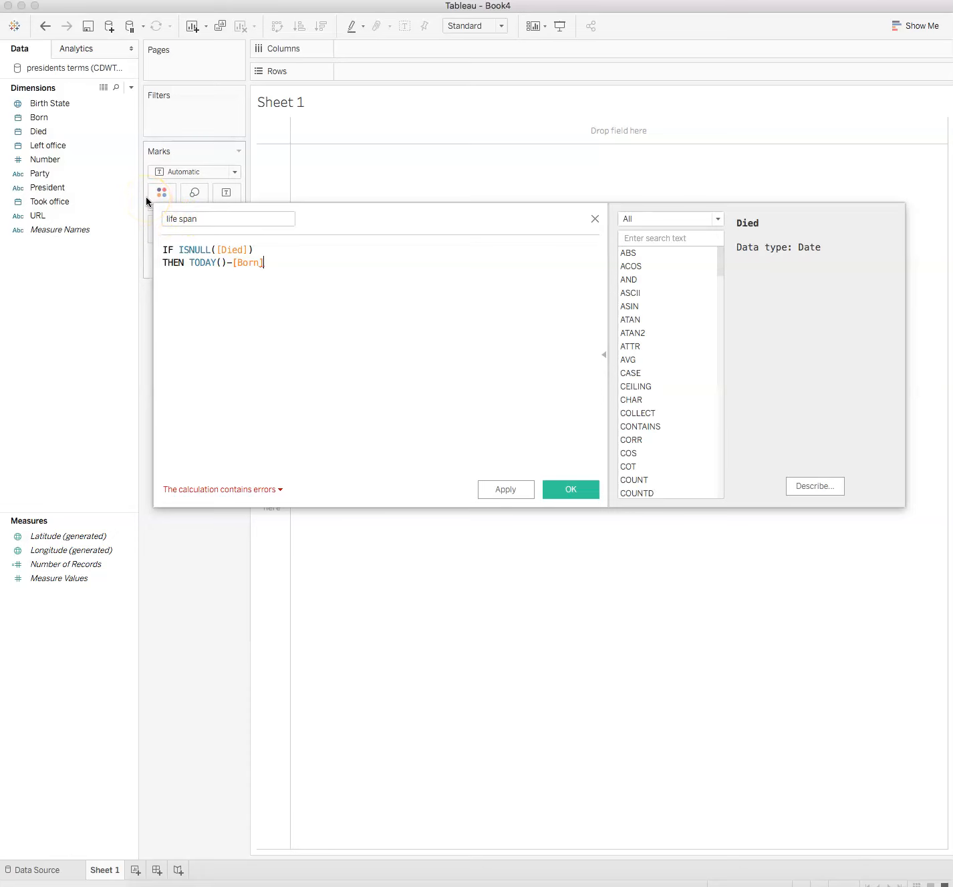
- Start a third line of the life span formula with ELSE
click(210, 304)
key(Return)
text(ELSE)
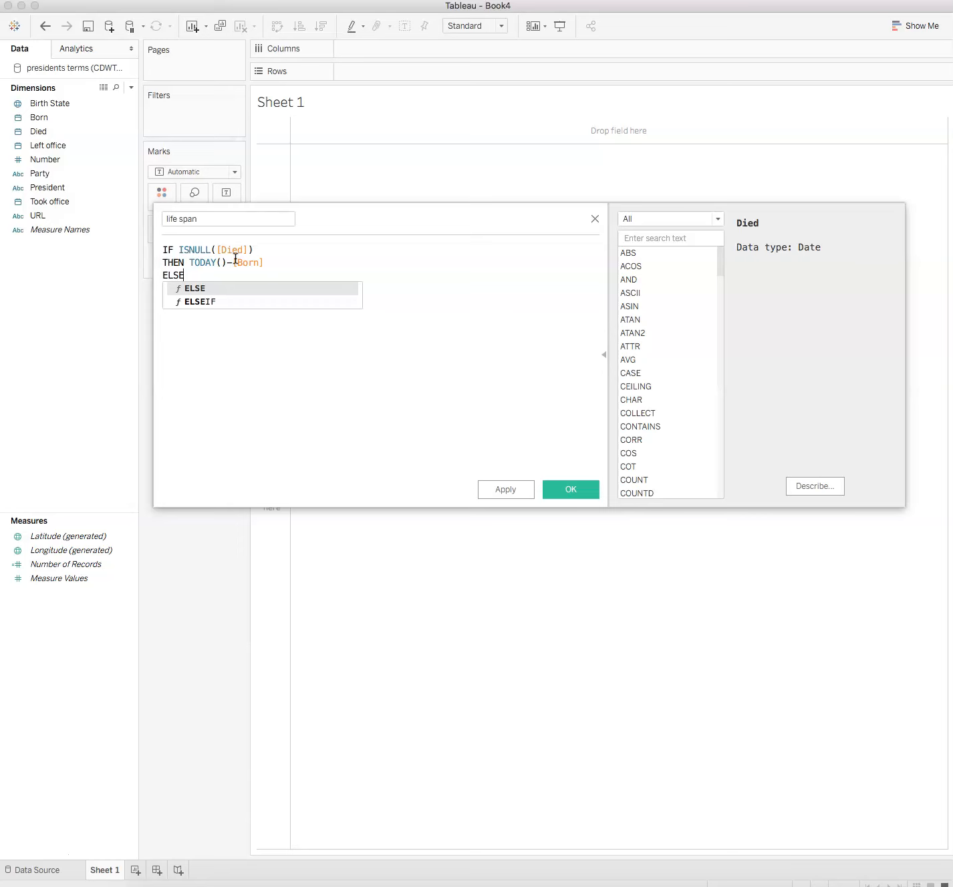
click(34, 133)
drag(34, 132, 228, 274)
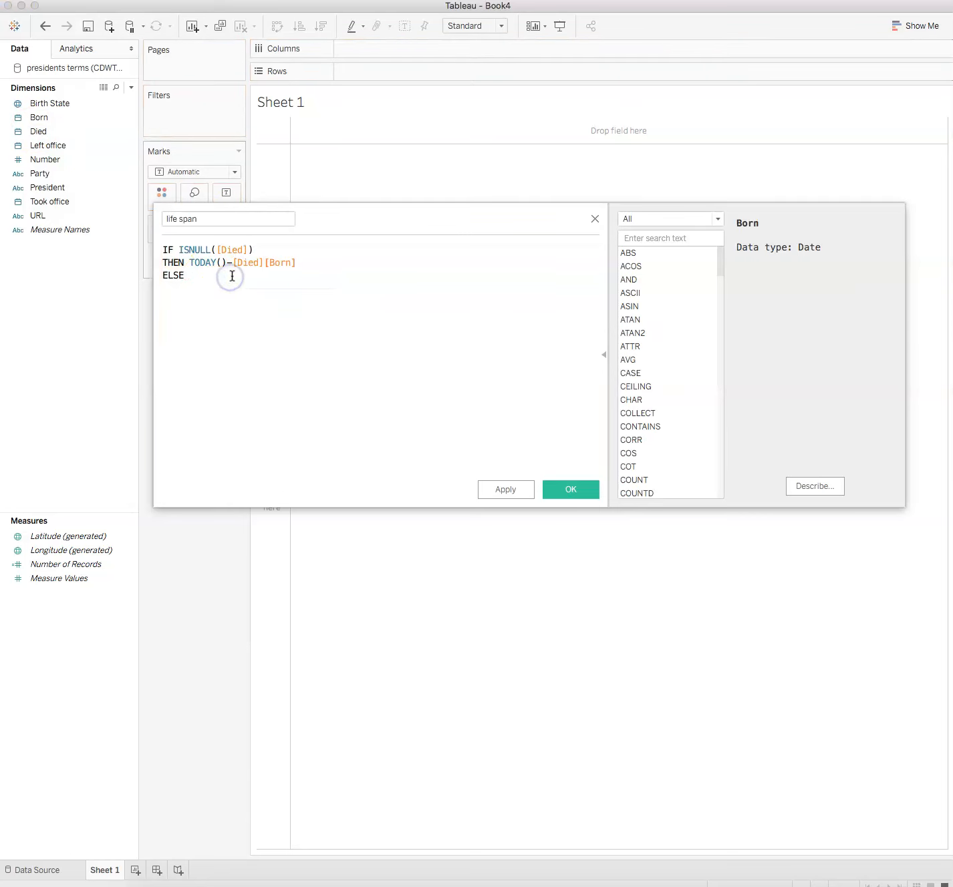
click(41, 26)
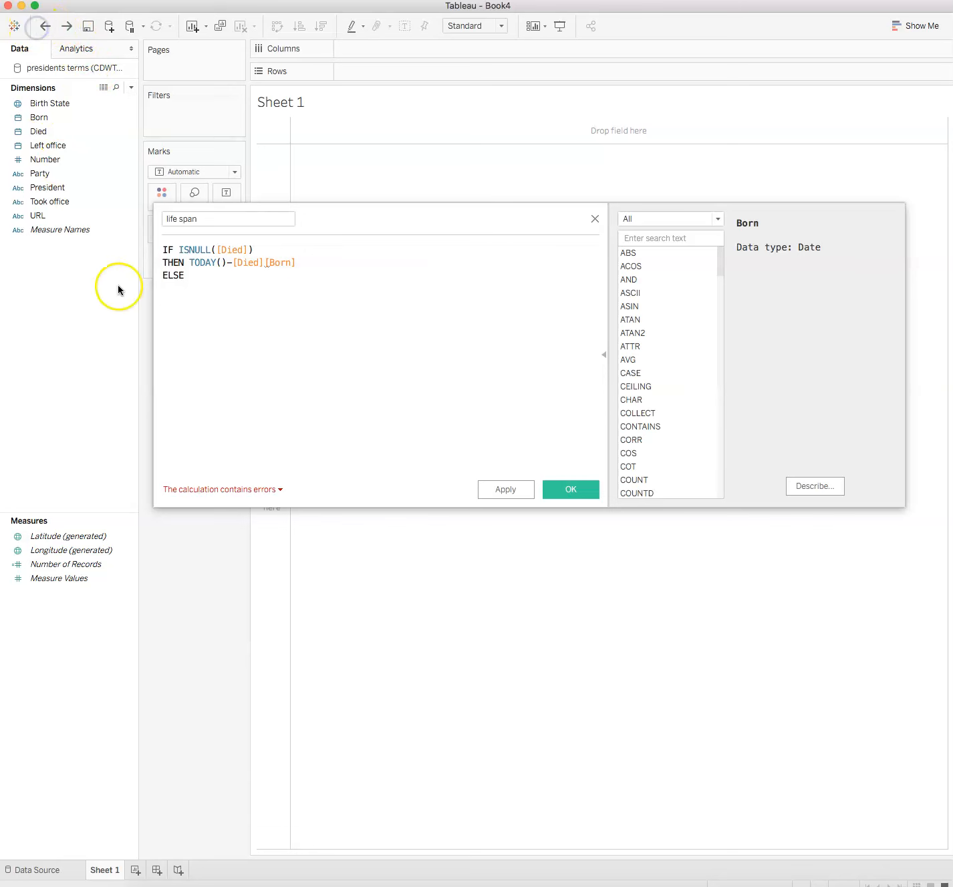
click(44, 26)
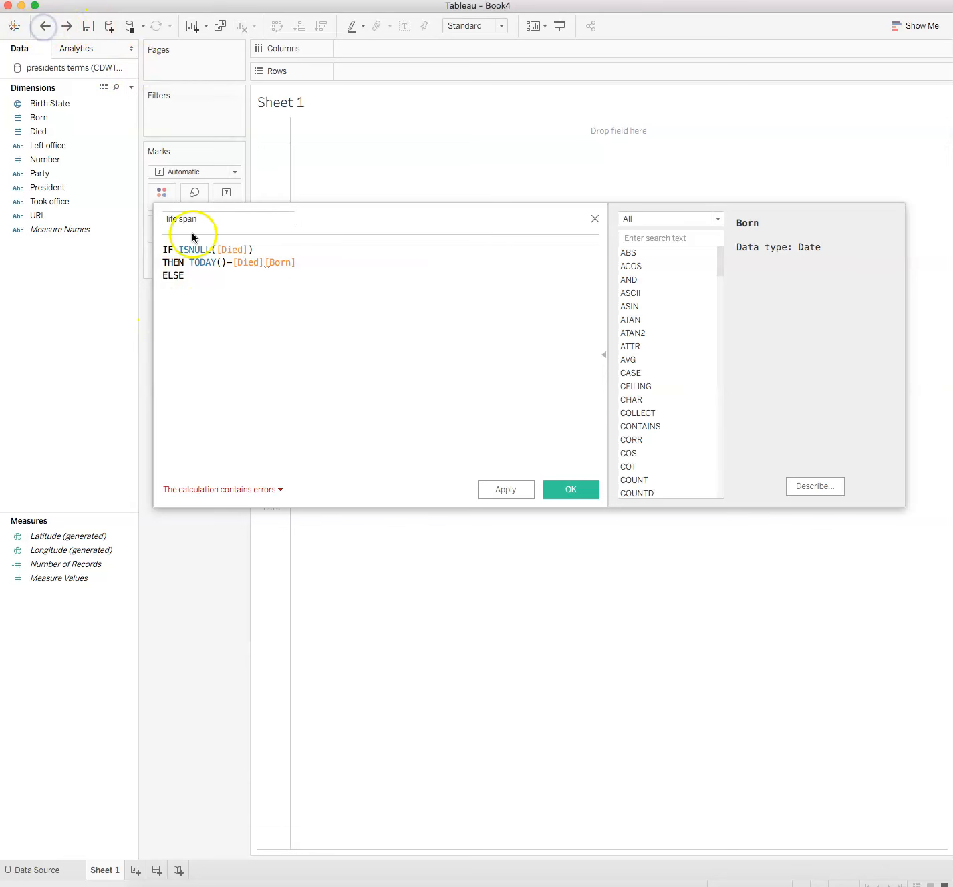
drag(264, 262, 232, 261)
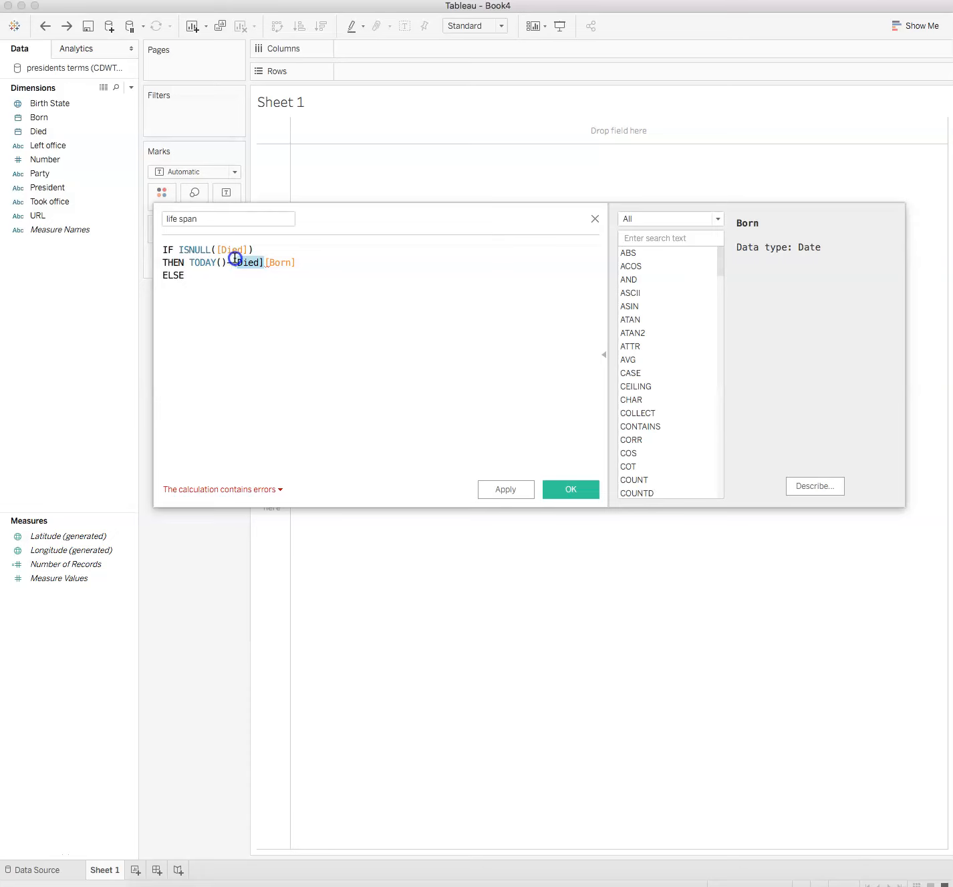
key(BackSpace)
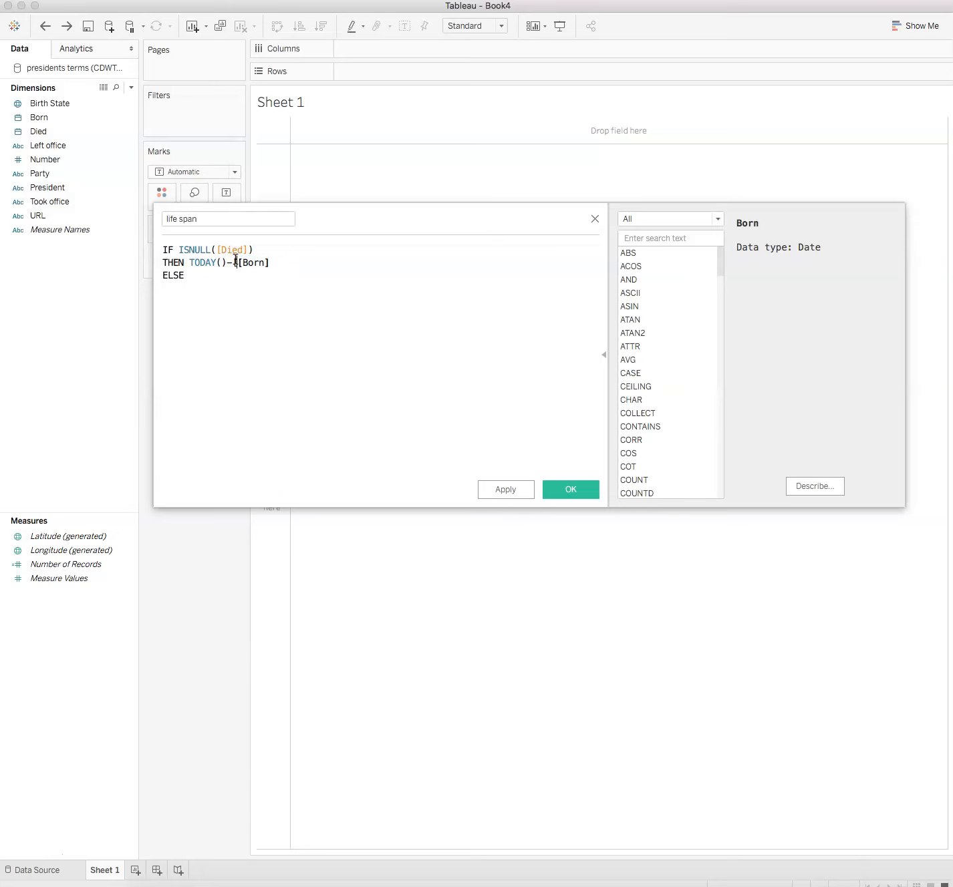
- Complete the ELSE line with the Died field minus the Born field, so it reads ELSE [Died]-[Born]
click(217, 283)
click(212, 244)
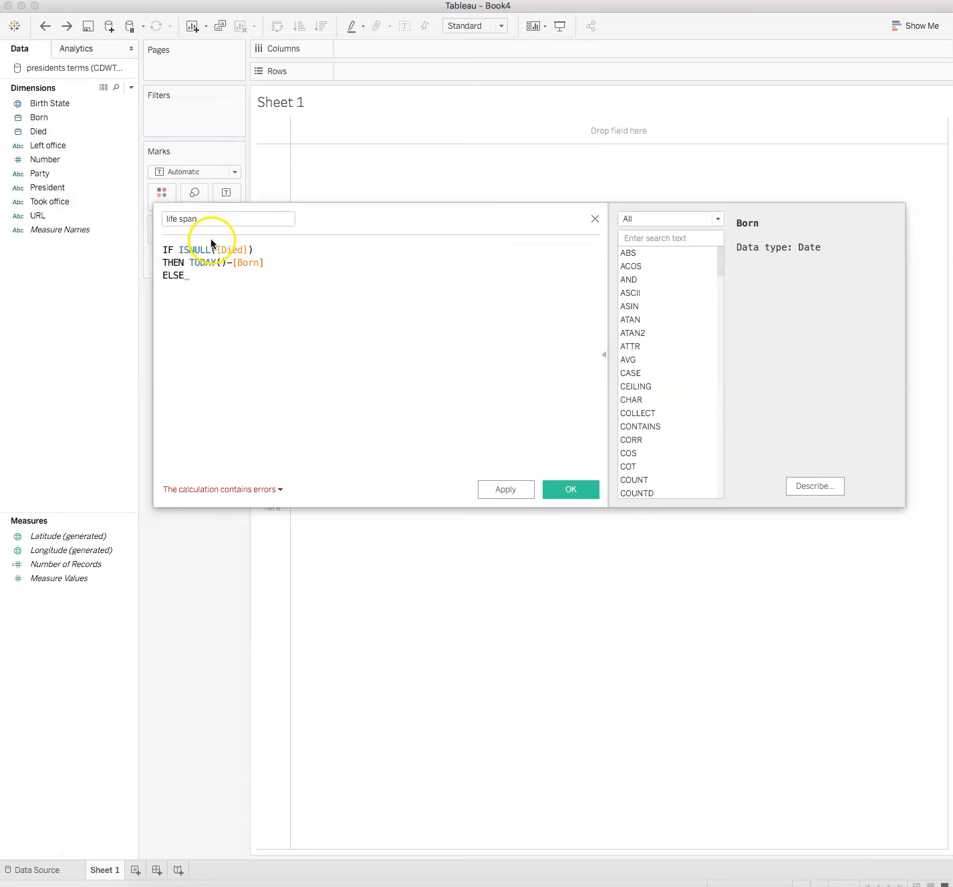
drag(35, 132, 198, 283)
text(-)
drag(38, 119, 252, 295)
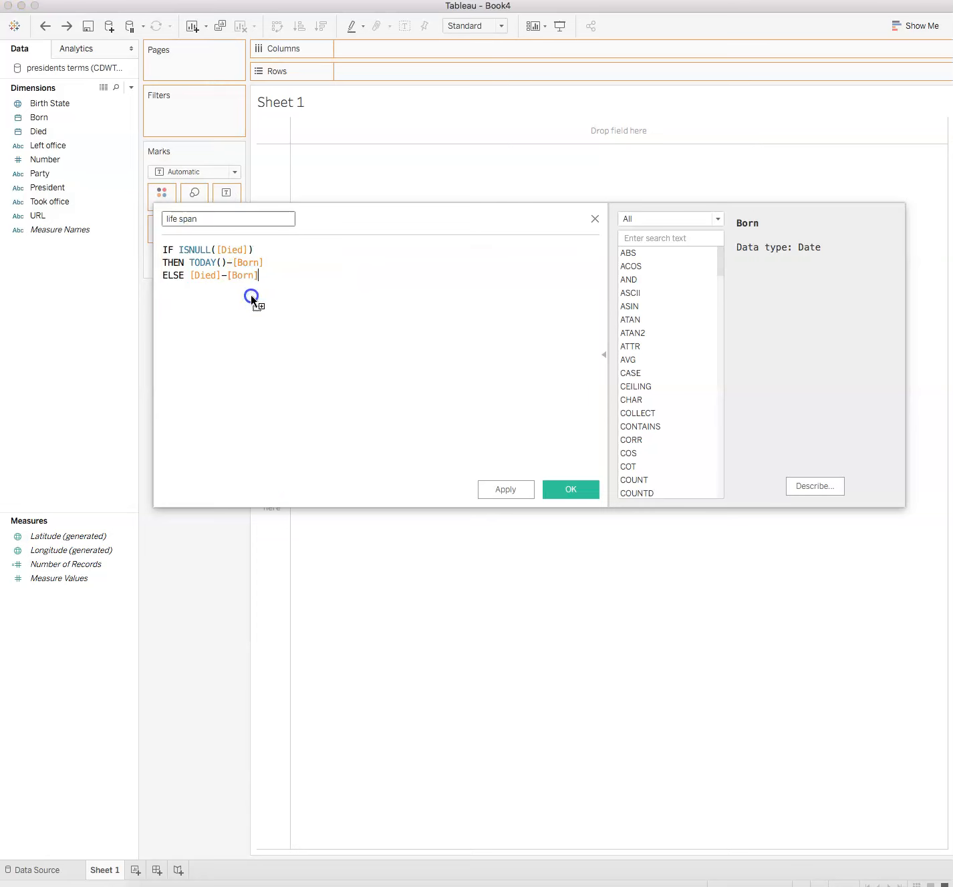
- Close the life span formula with END on its own line and save the calculated field
key(Return)
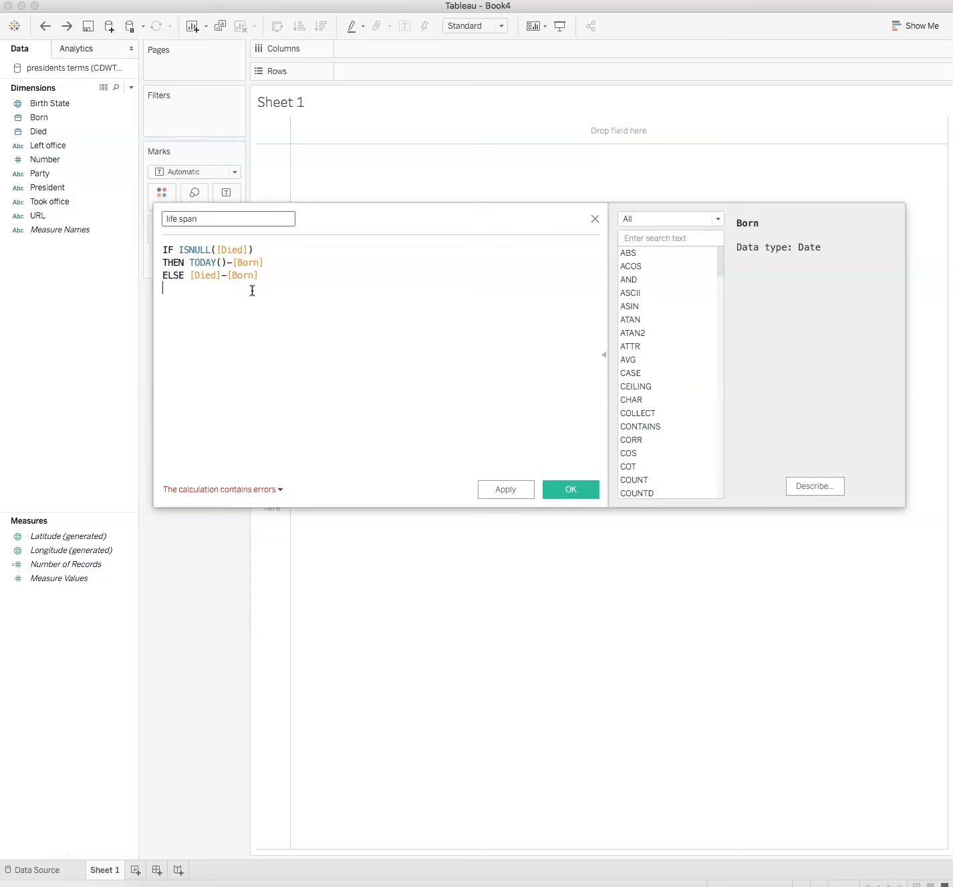
text(END)
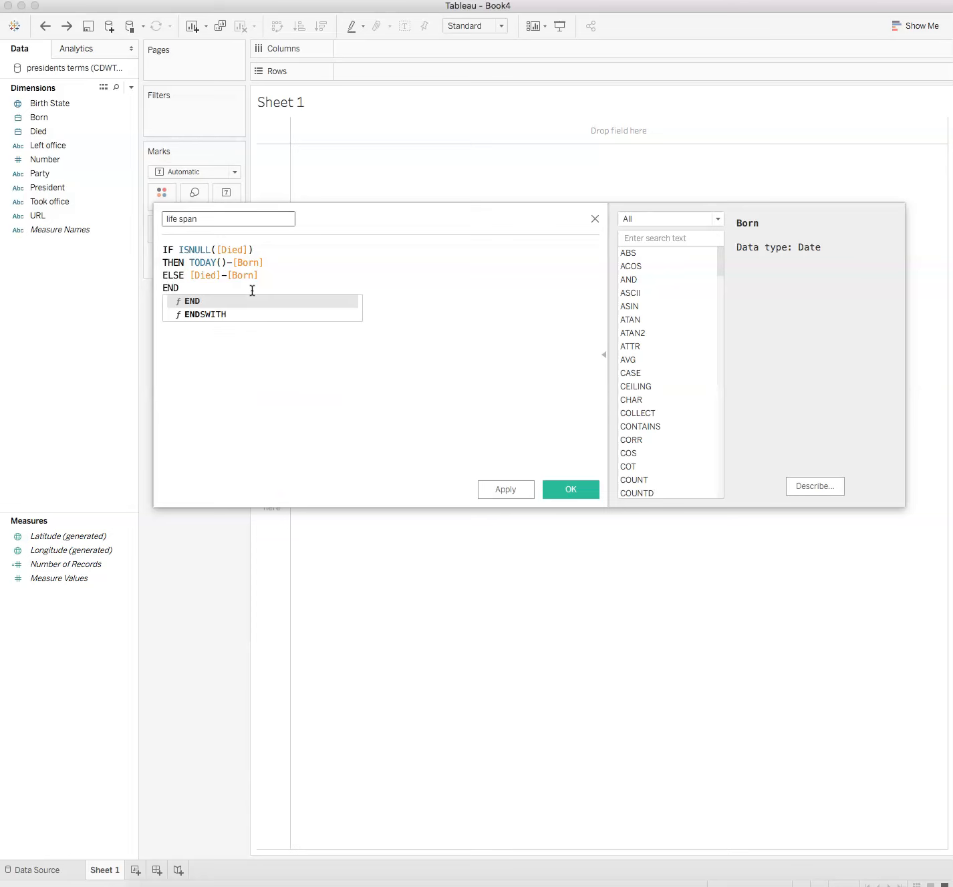
key(Return)
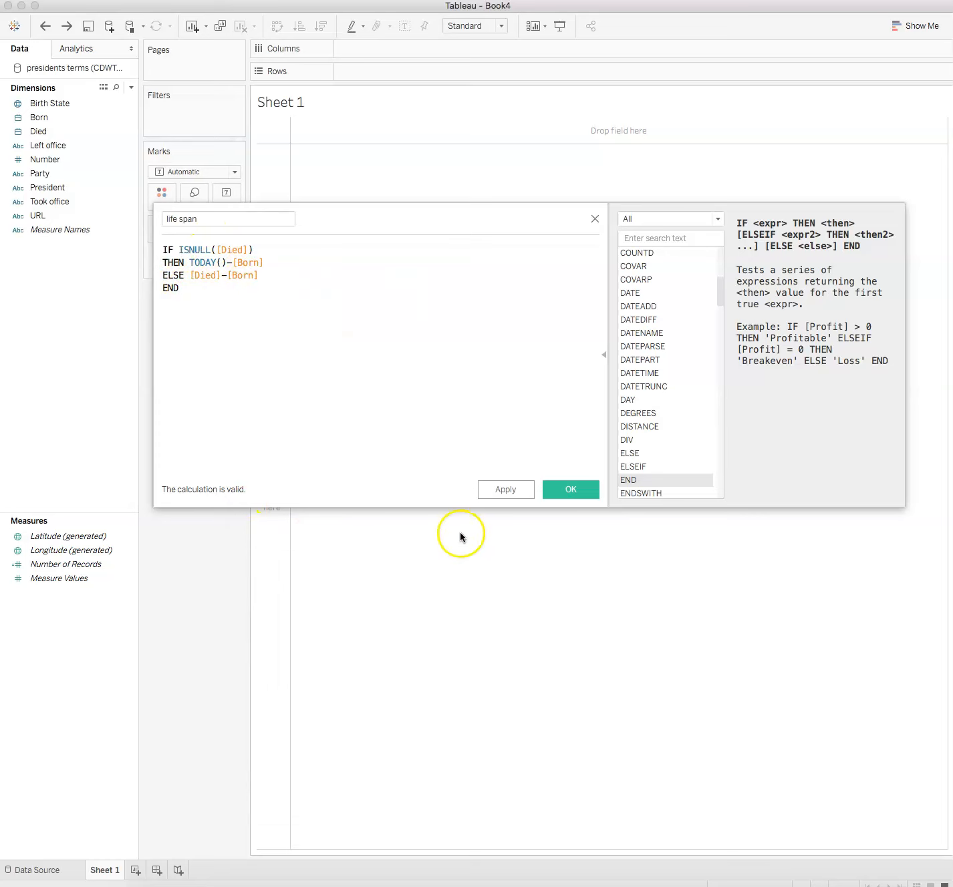
click(575, 491)
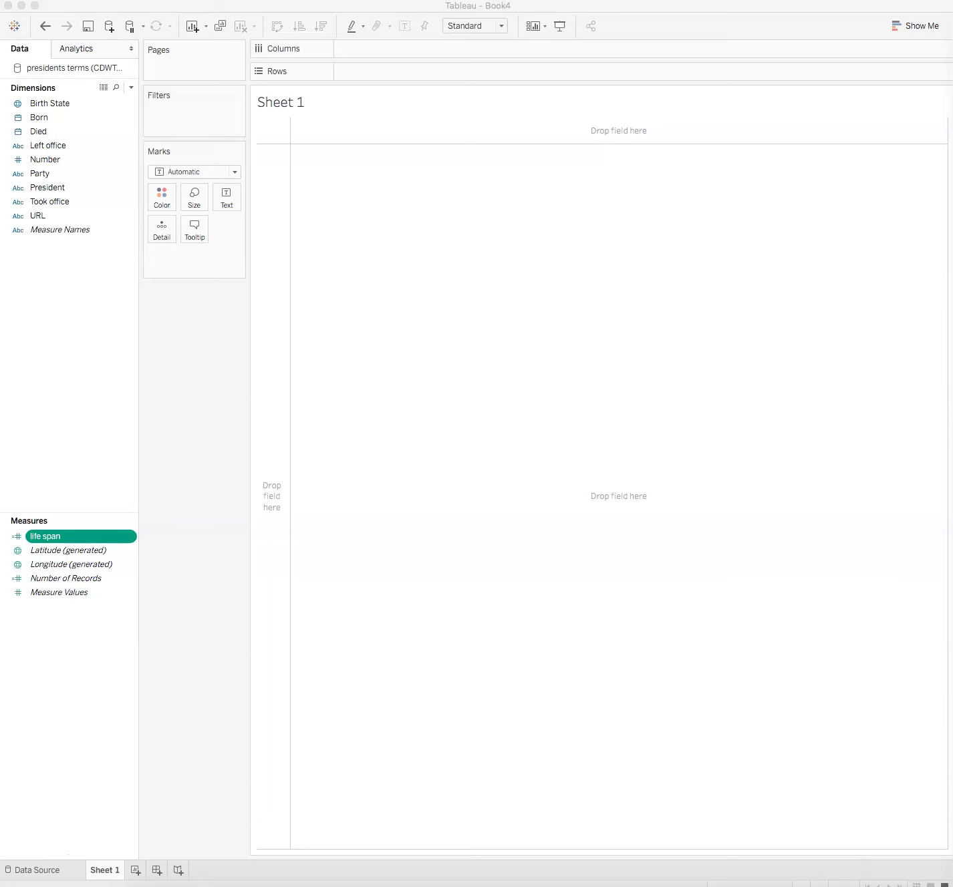
- Change the data type of the Left office dimension from String to Date
click(52, 146)
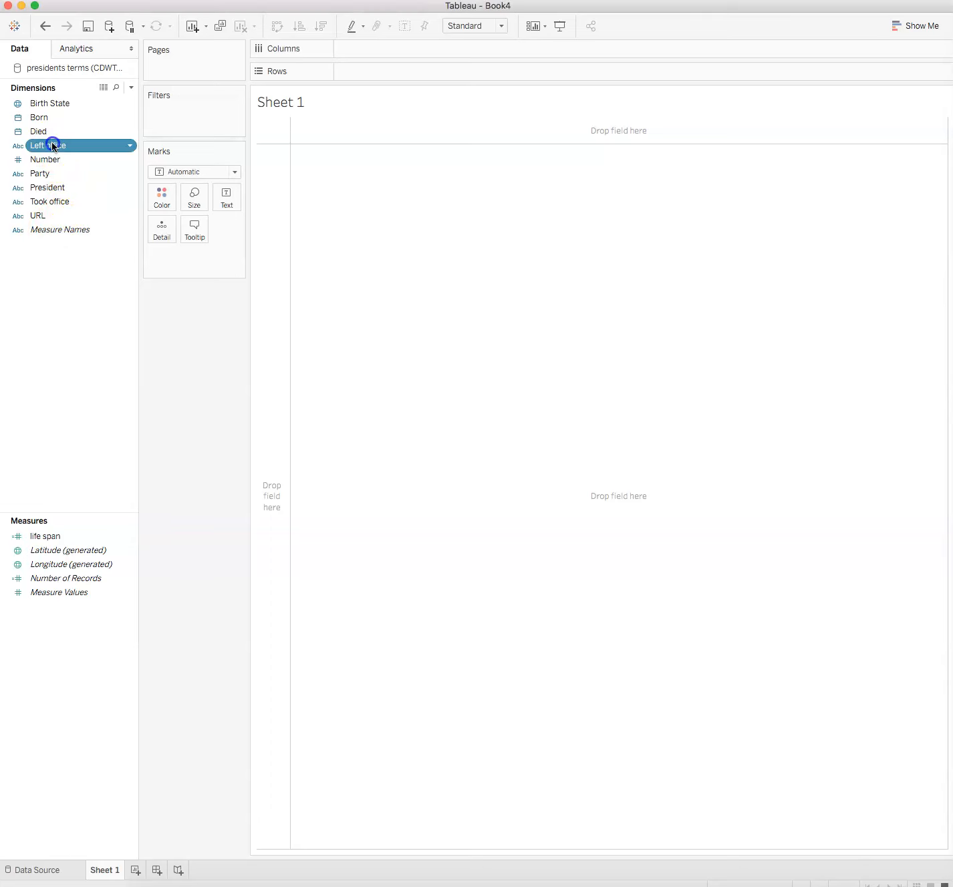
click(130, 147)
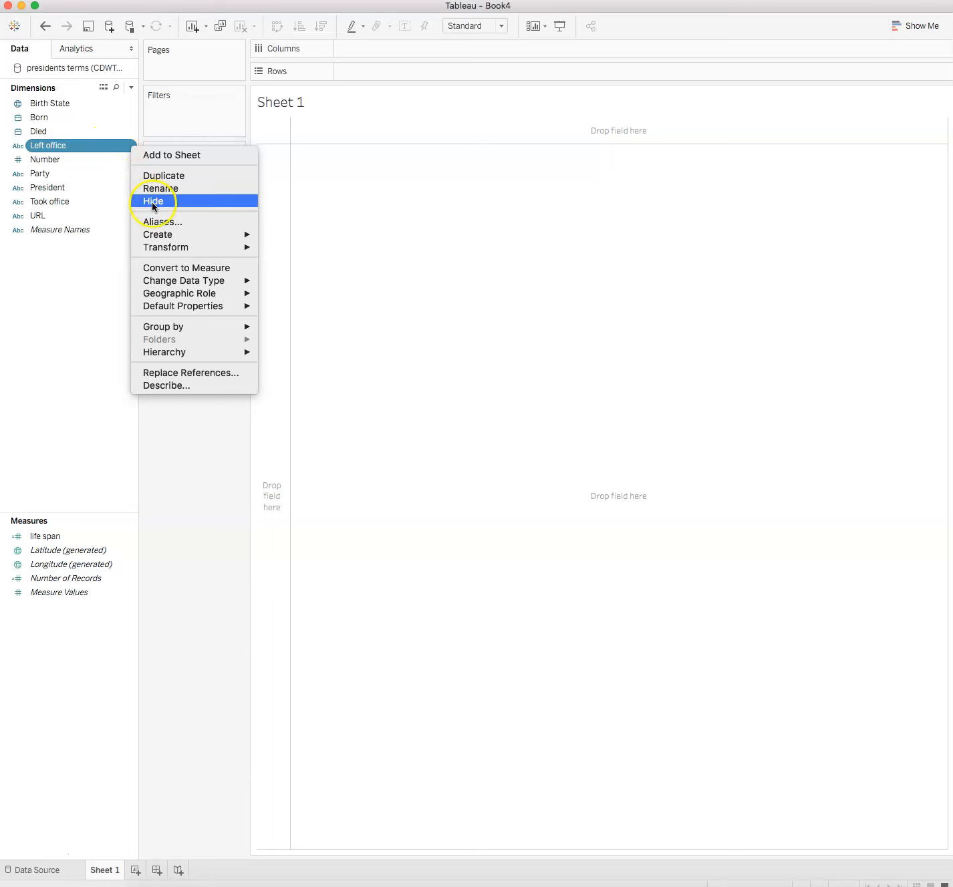
mouse_move(213, 281)
click(308, 320)
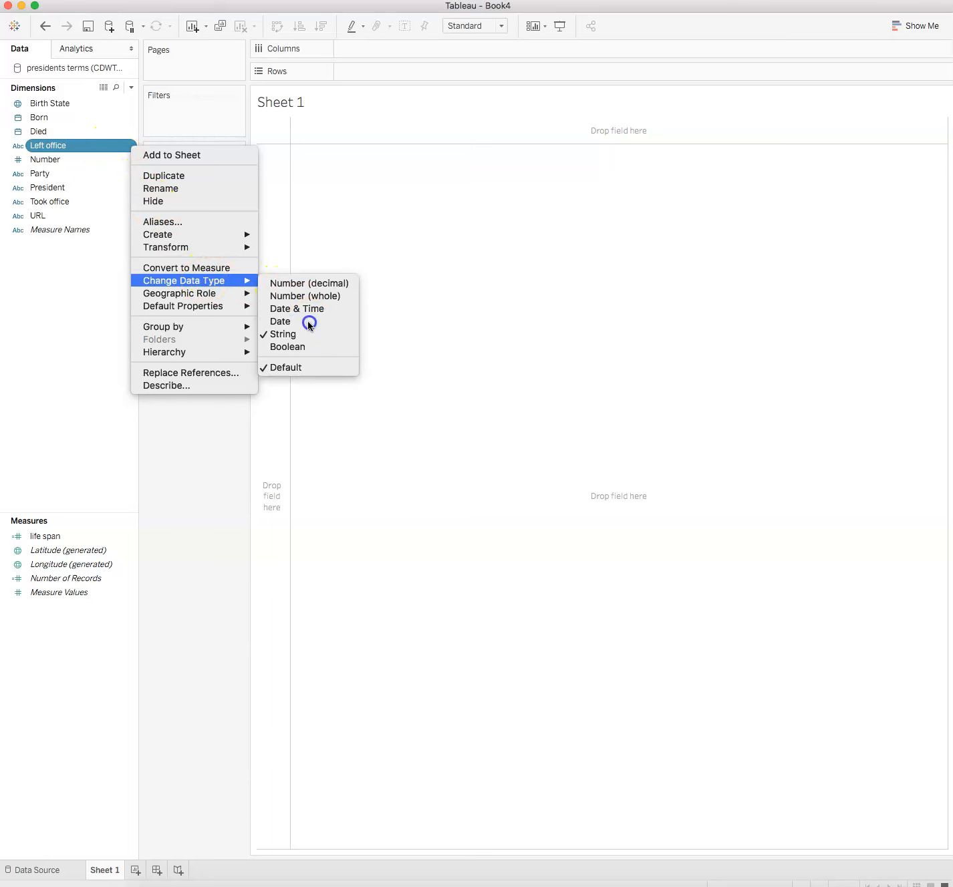
- Set the Took office dimension's data type to Date
click(92, 204)
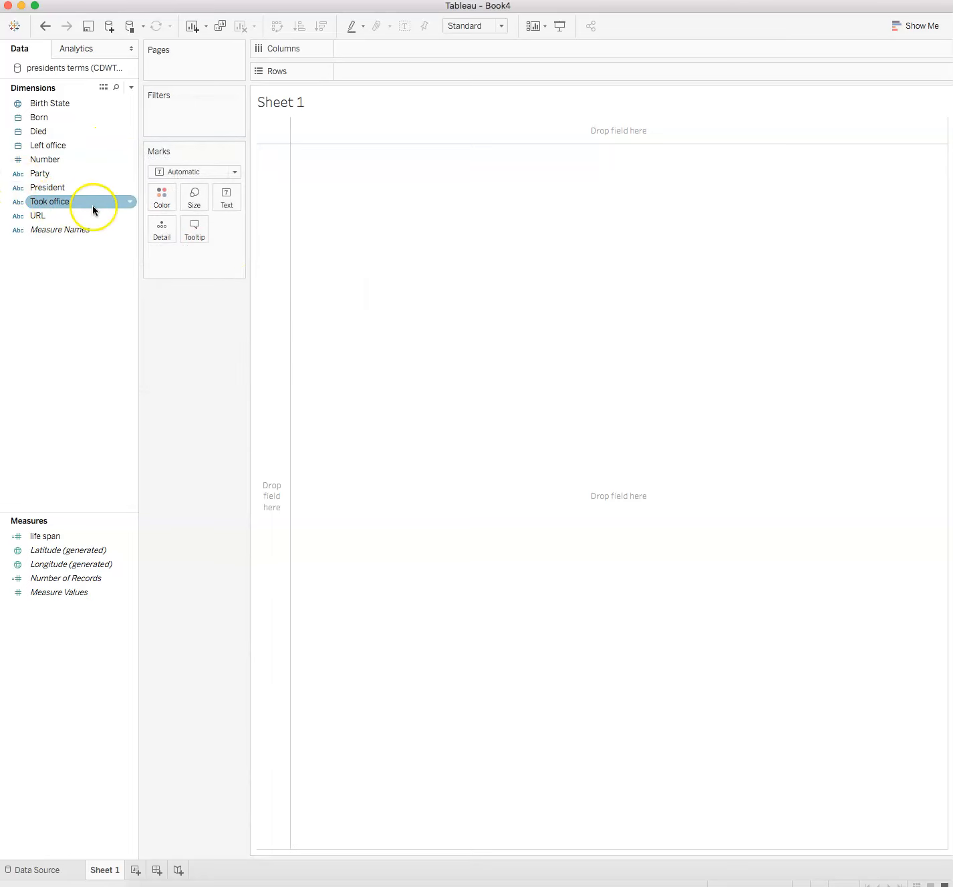
click(129, 202)
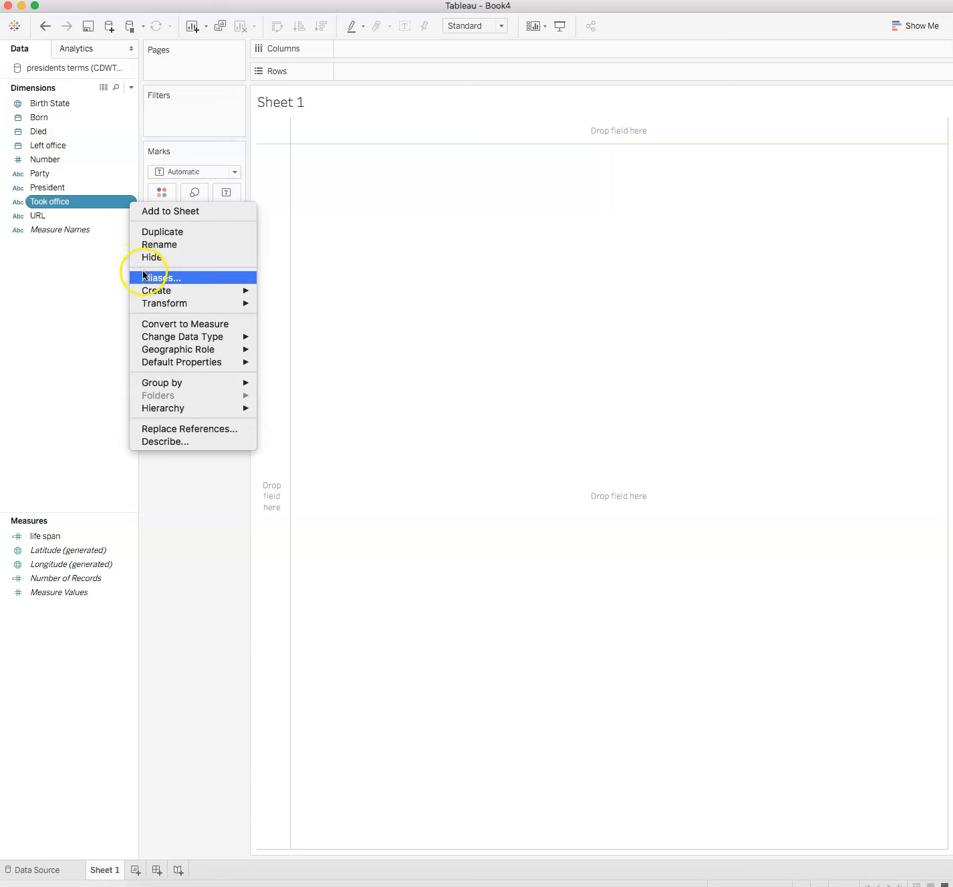
mouse_move(160, 337)
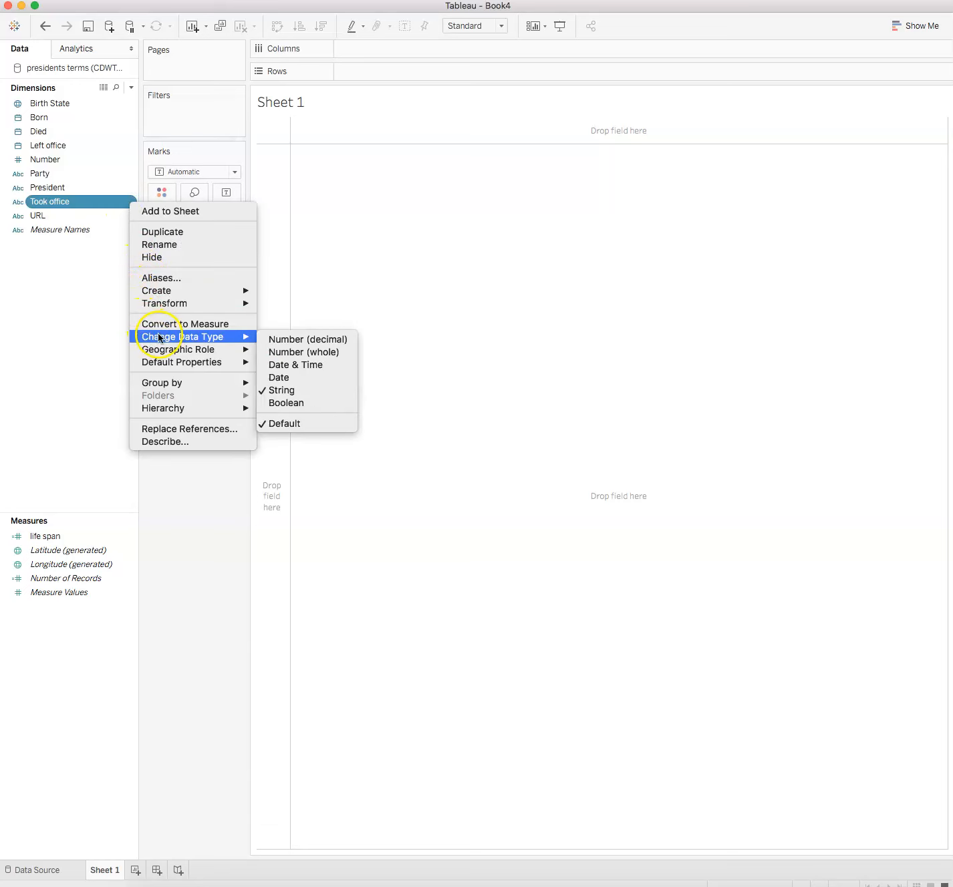
click(336, 378)
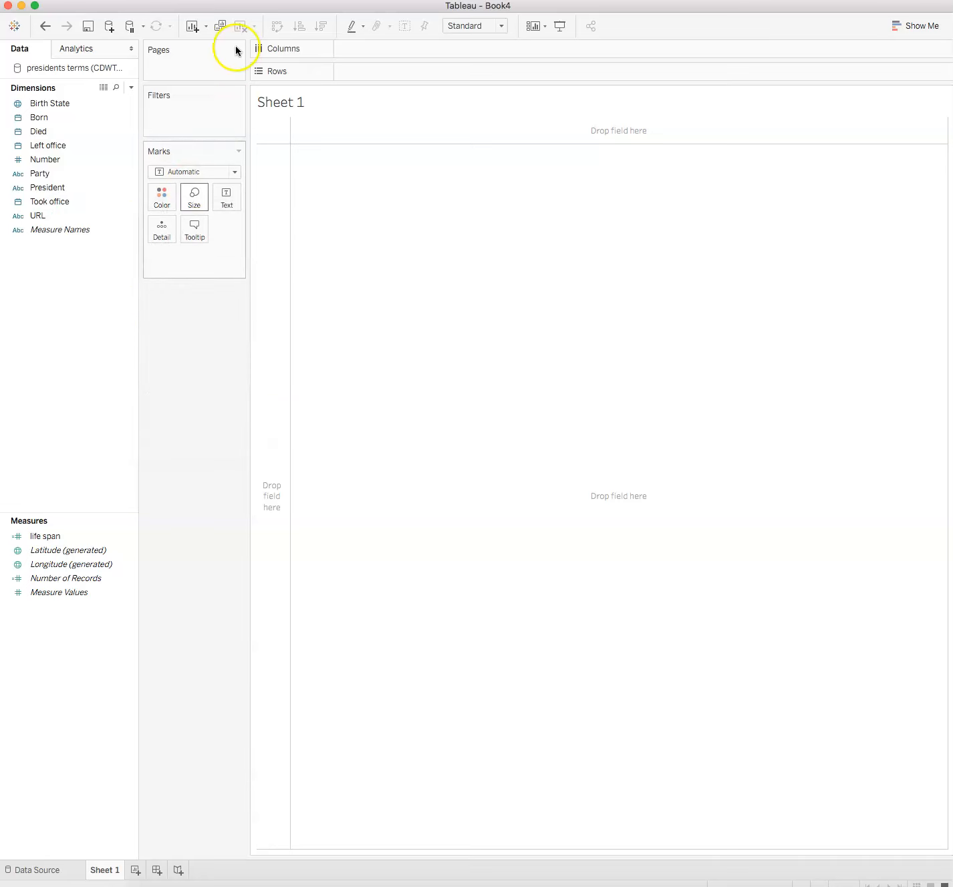
- Create another calculated field and name it "TIME IN OFFICE"
right_click(38, 324)
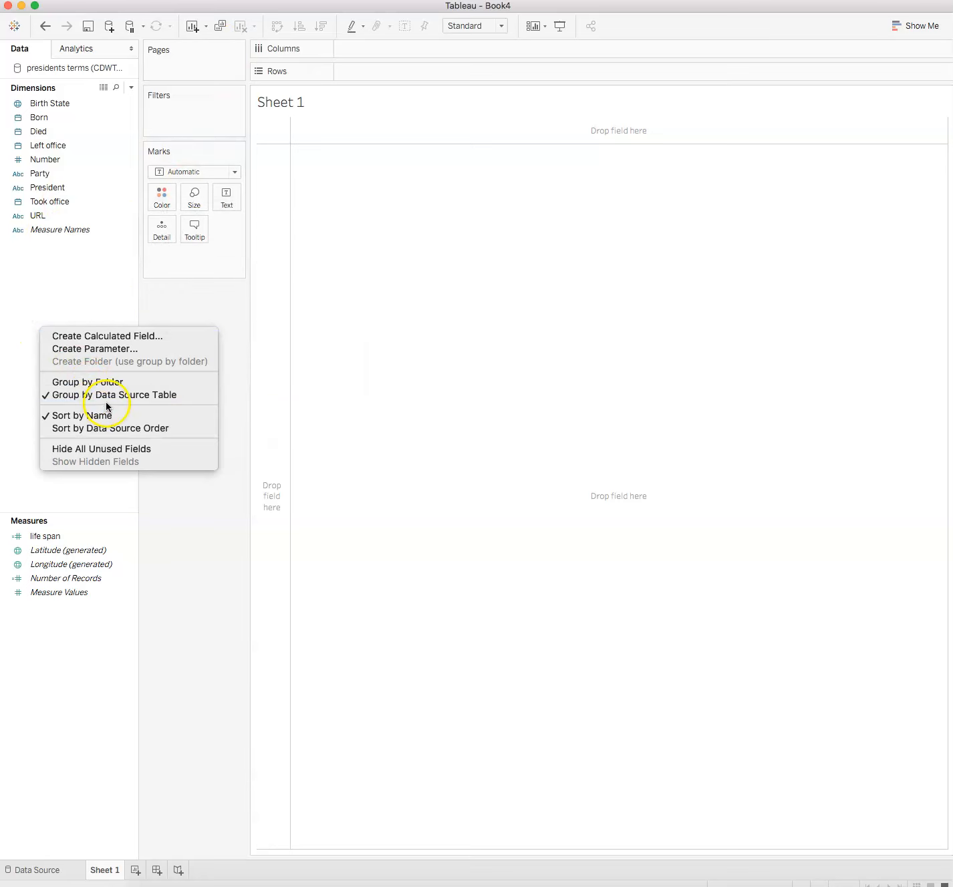
click(122, 336)
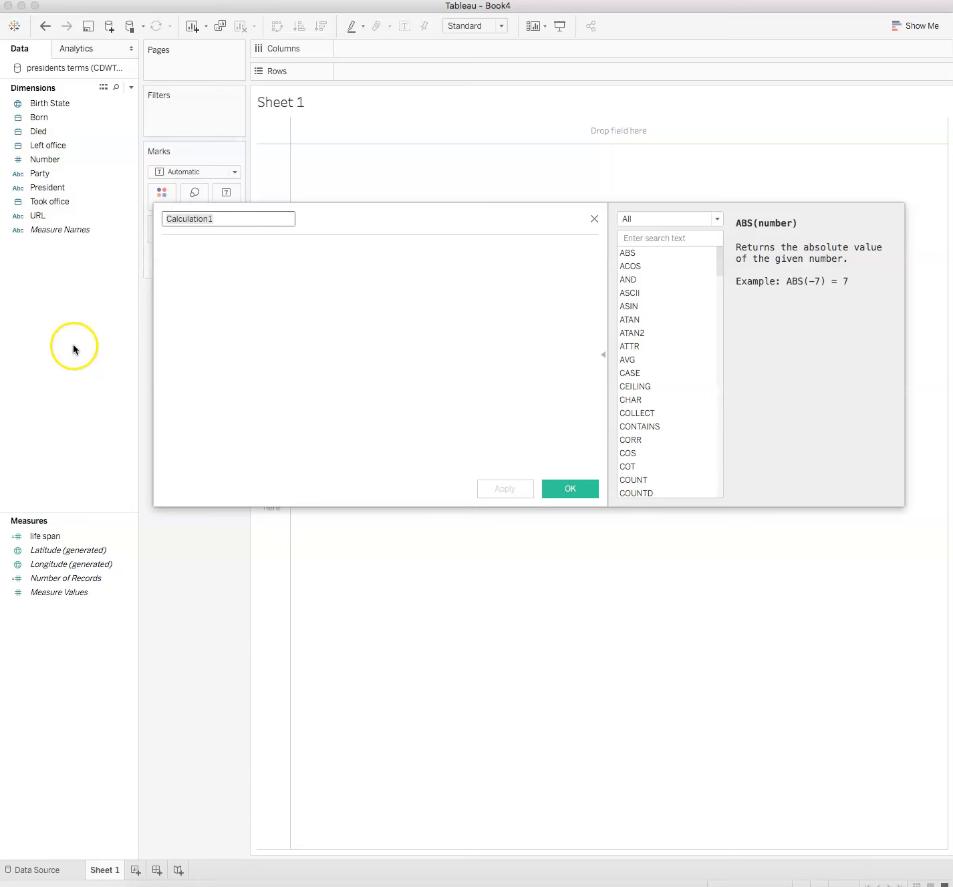
drag(239, 220, 119, 209)
text(TIME IN OFFICE)
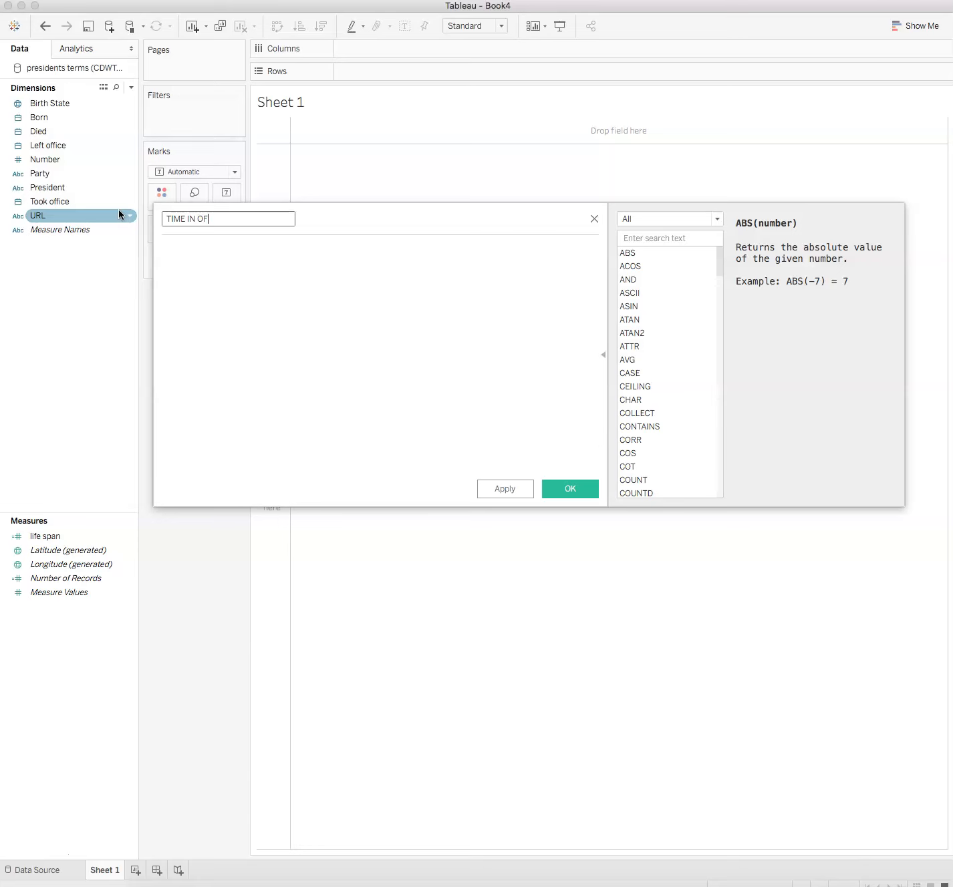
- Write the first line of the TIME IN OFFICE formula as IF ISNULL([Left office]), using the Left office field
click(242, 254)
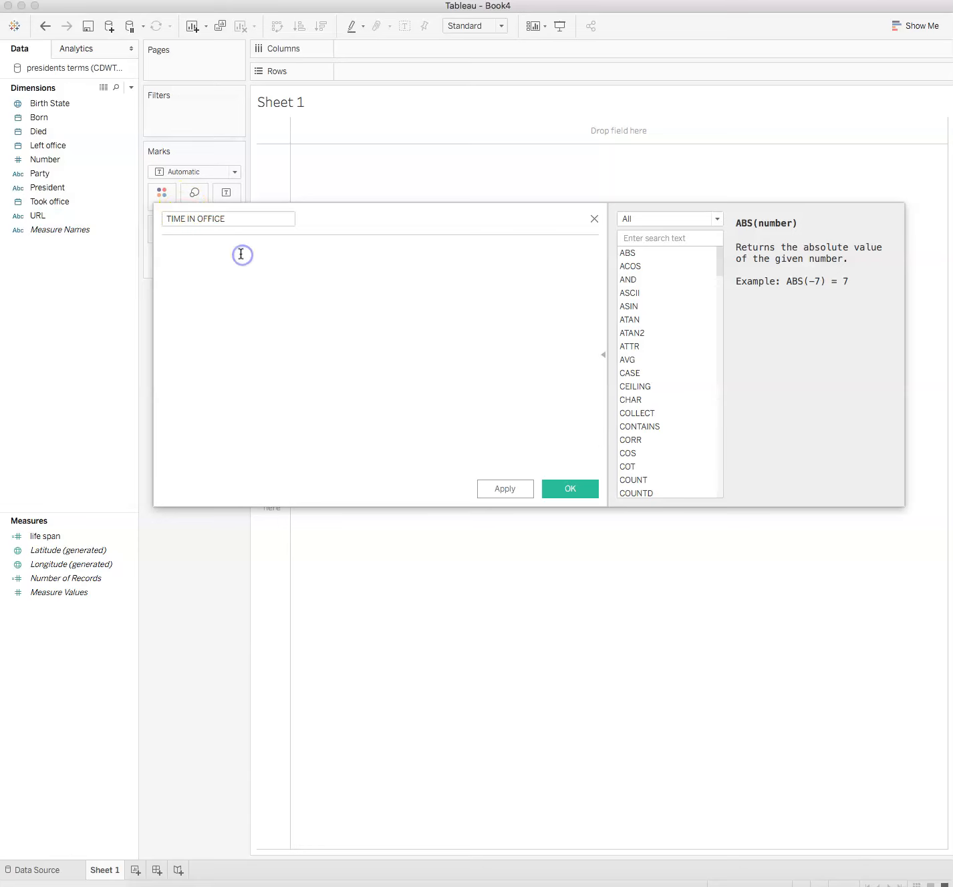
text(IF ISNU)
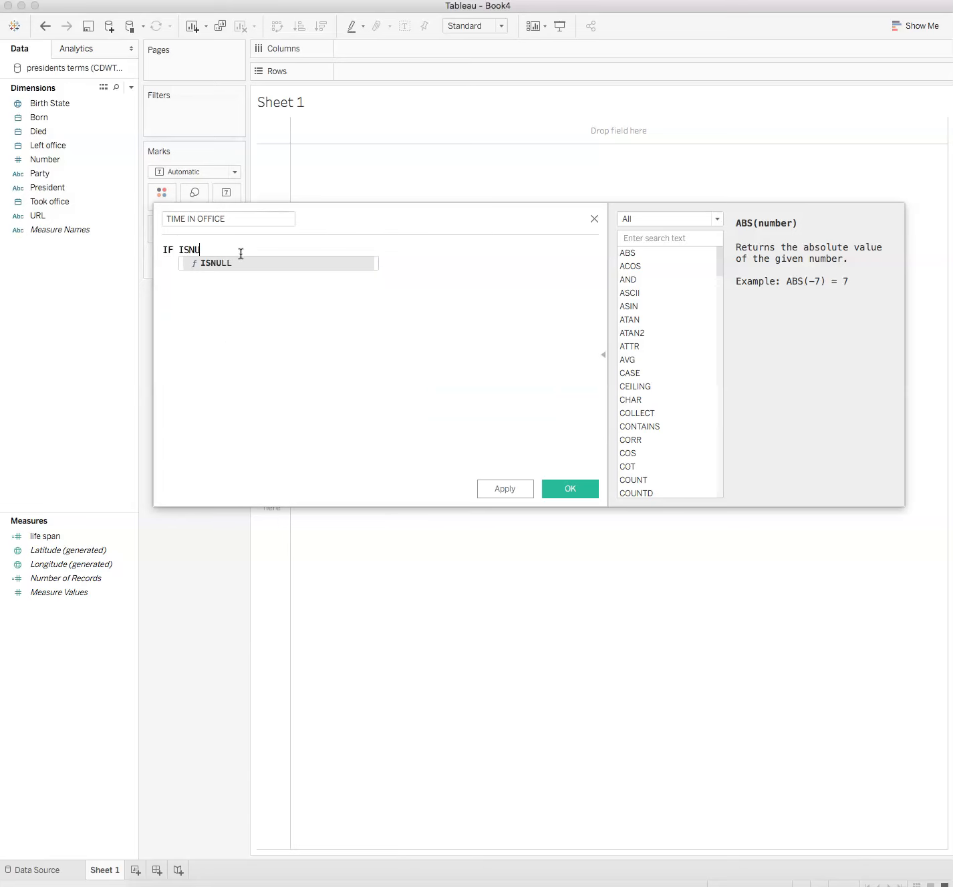
text(LL()
click(48, 146)
drag(47, 146, 258, 255)
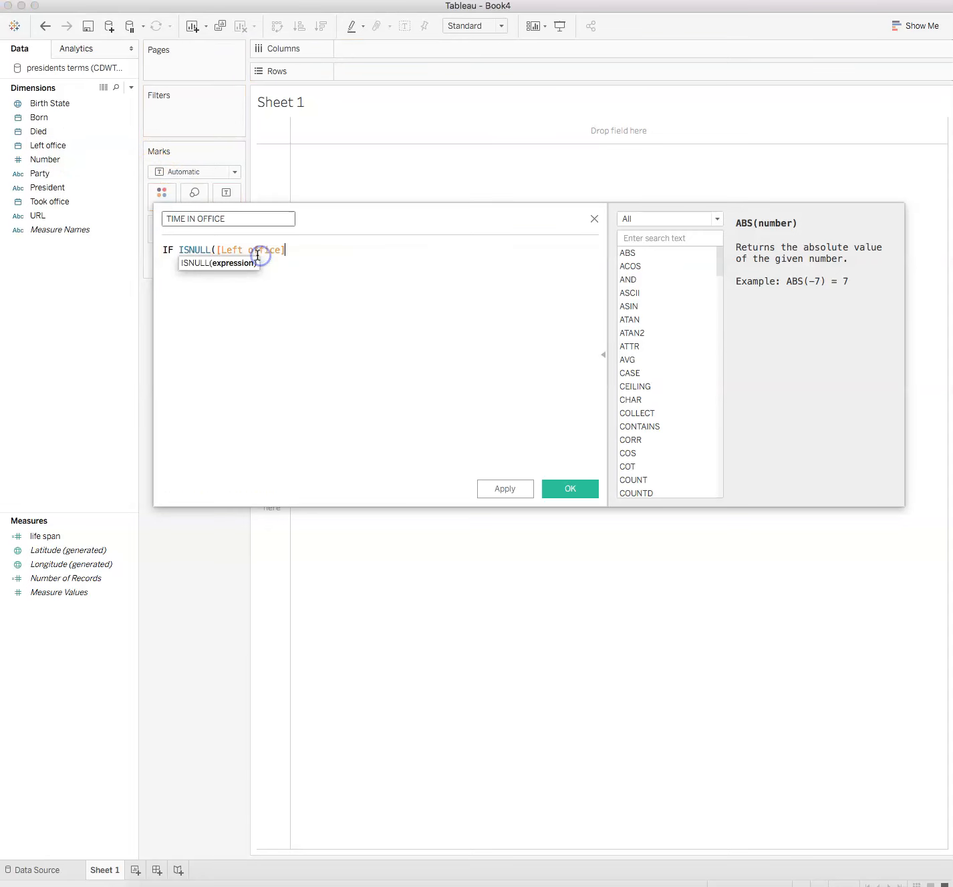
text())
- Add the second line THEN TODAY()-[Took office] to the TIME IN OFFICE formula, using the Took office field
key(Return)
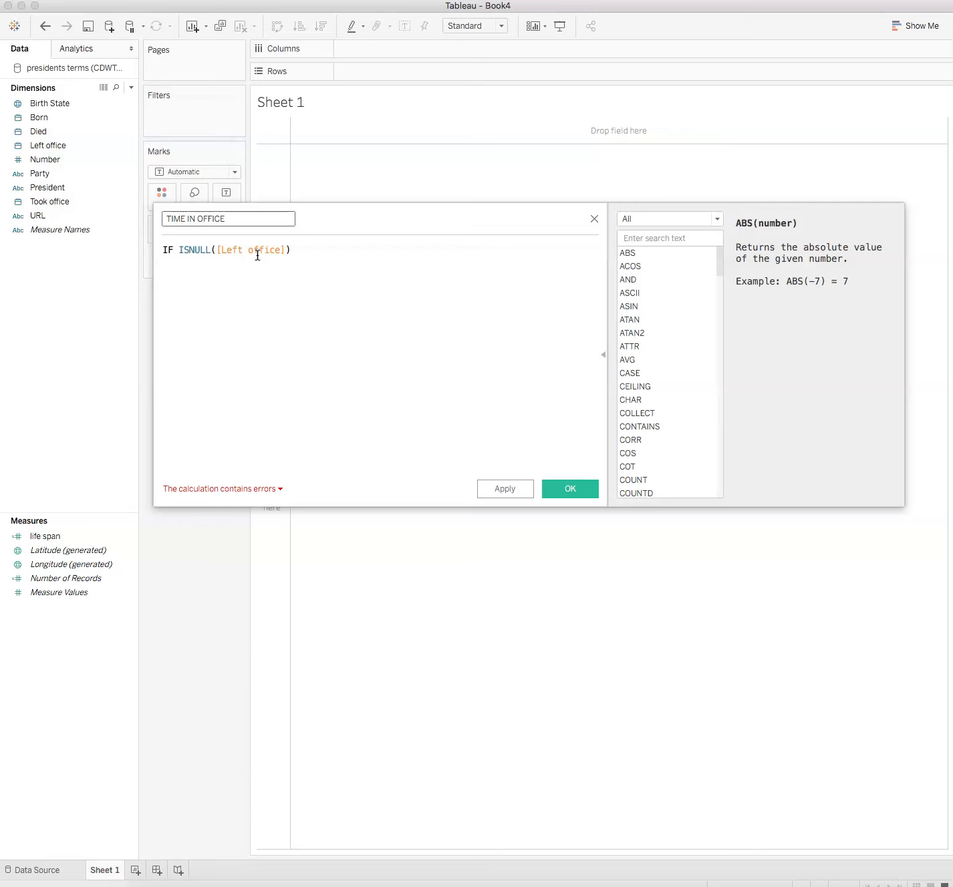
text(THEN TODAY)
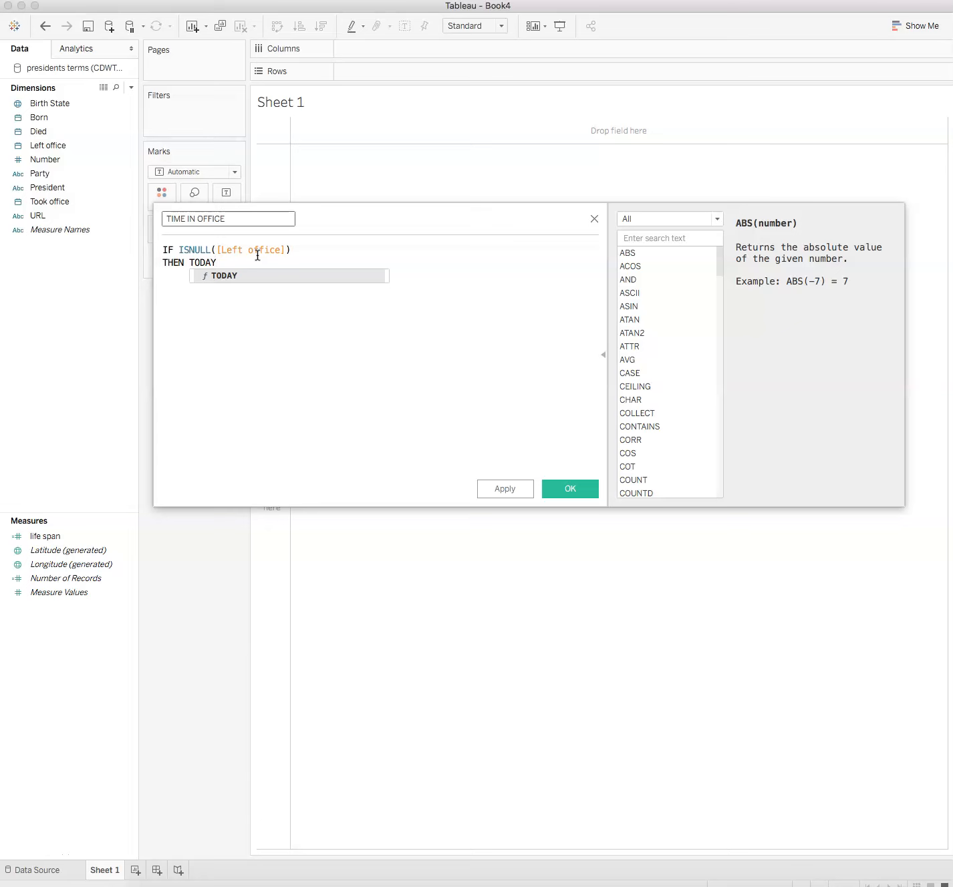
text(())
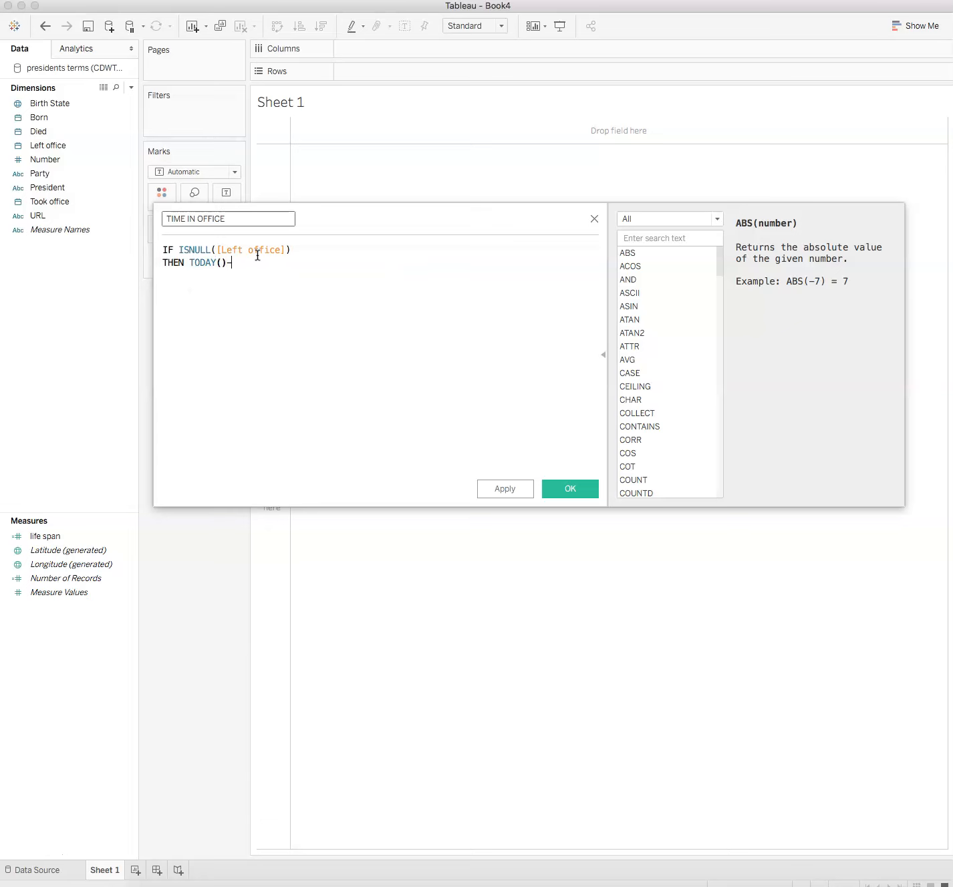
text(-)
click(48, 205)
drag(49, 204, 253, 272)
click(308, 262)
- Add the line ELSE [Left office]-[Took office] to the formula, using the Left office and Took office fields
key(Return)
text(ELSE)
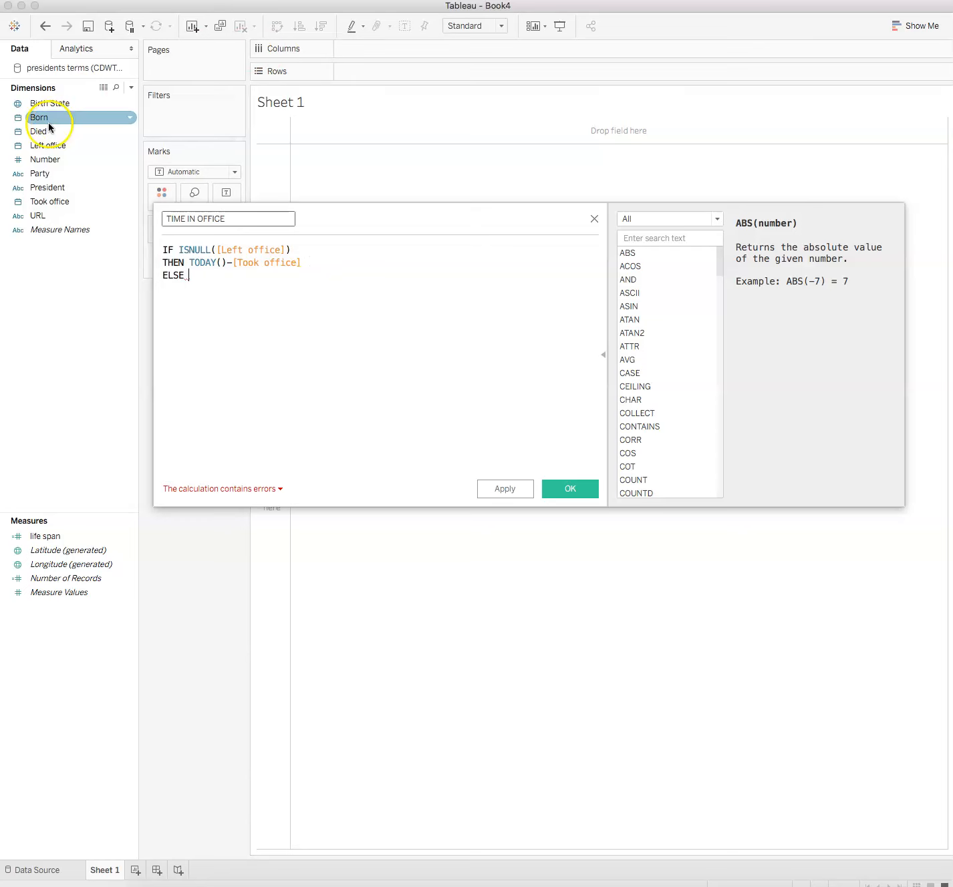
drag(51, 145, 205, 283)
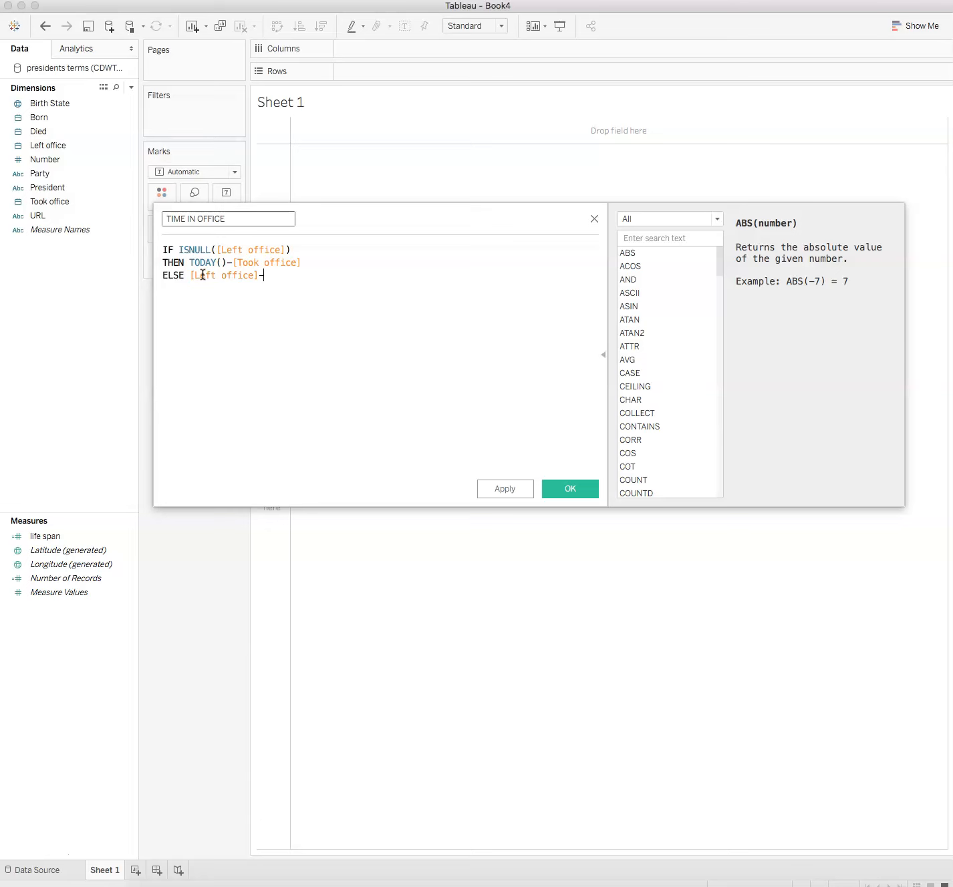
drag(49, 200, 300, 294)
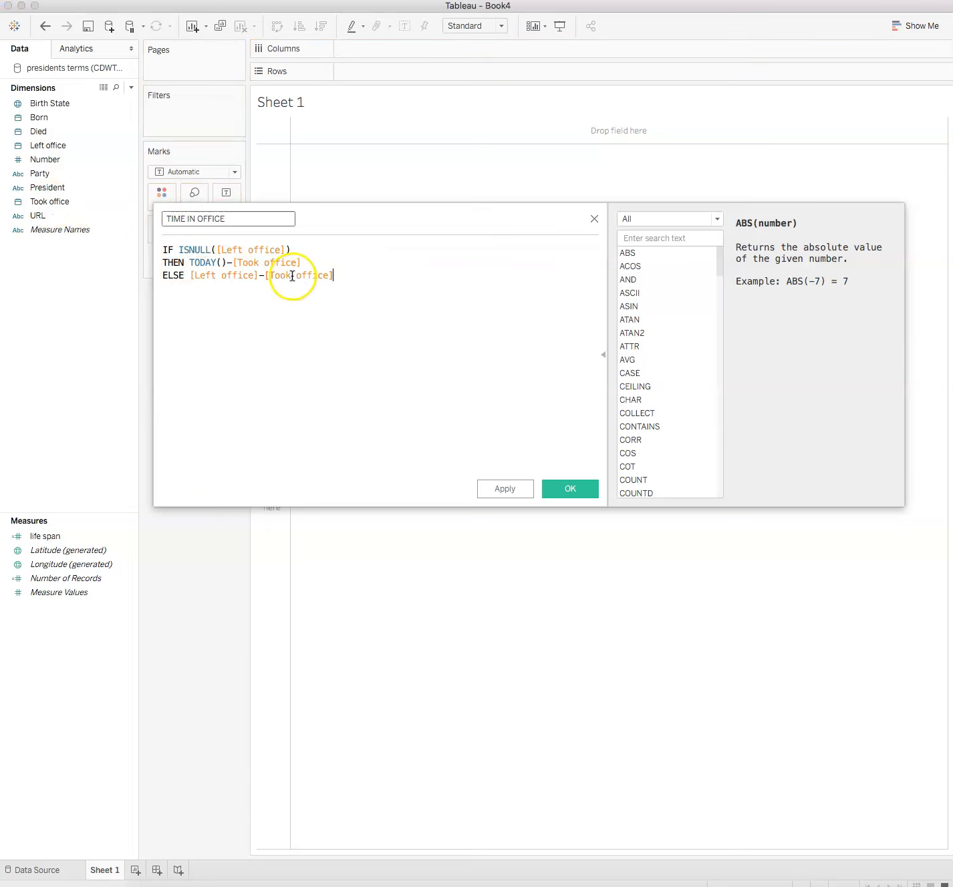
- Close the IF statement with END on its own line and save the TIME IN OFFICE calculated field
key(Return)
text(EL)
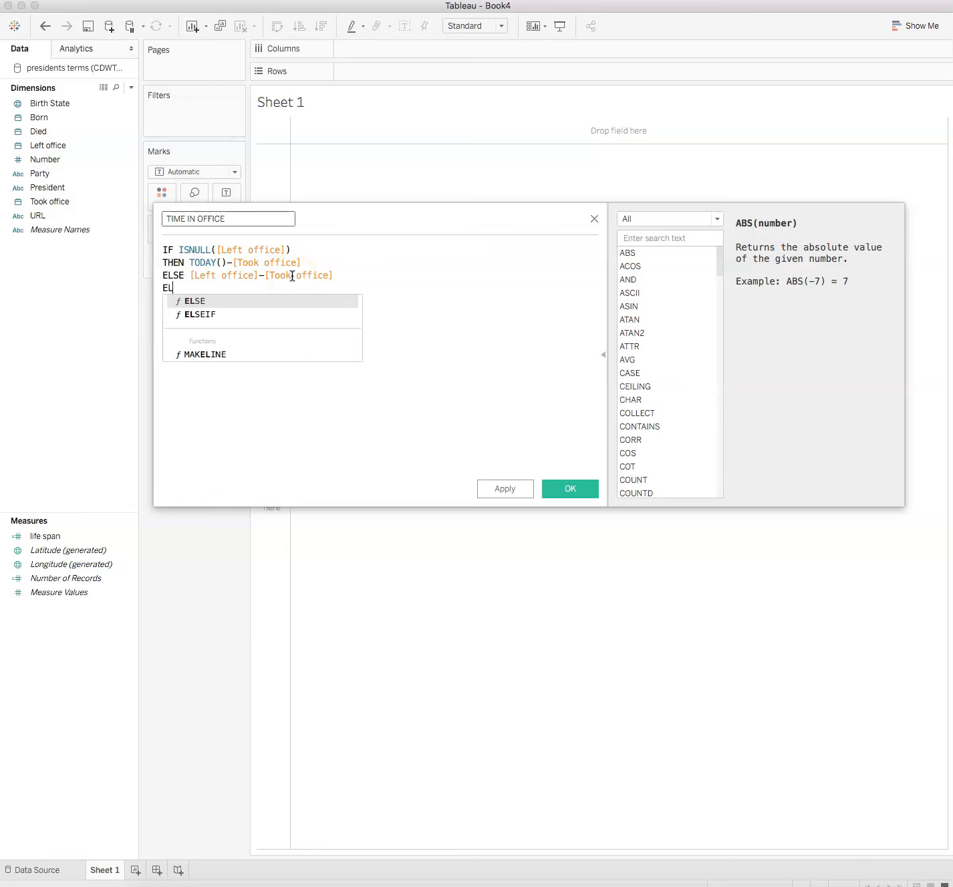
text(N)
key(BackSpace)
key(BackSpace)
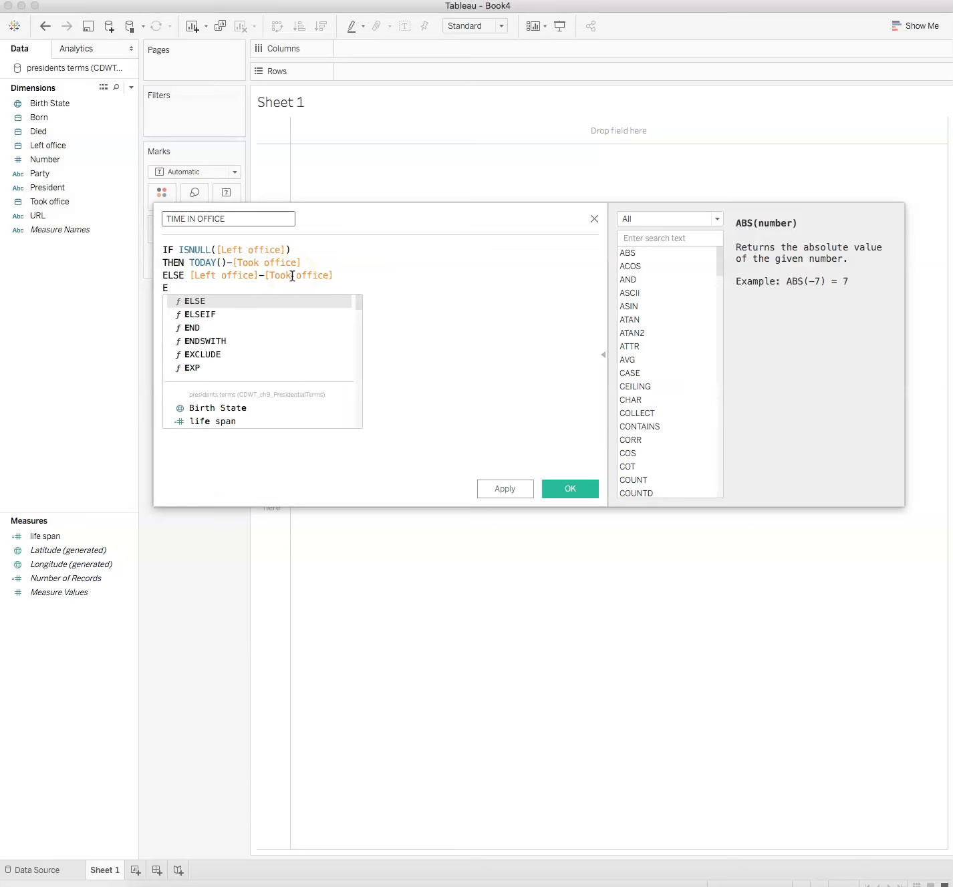
text(ND)
click(330, 393)
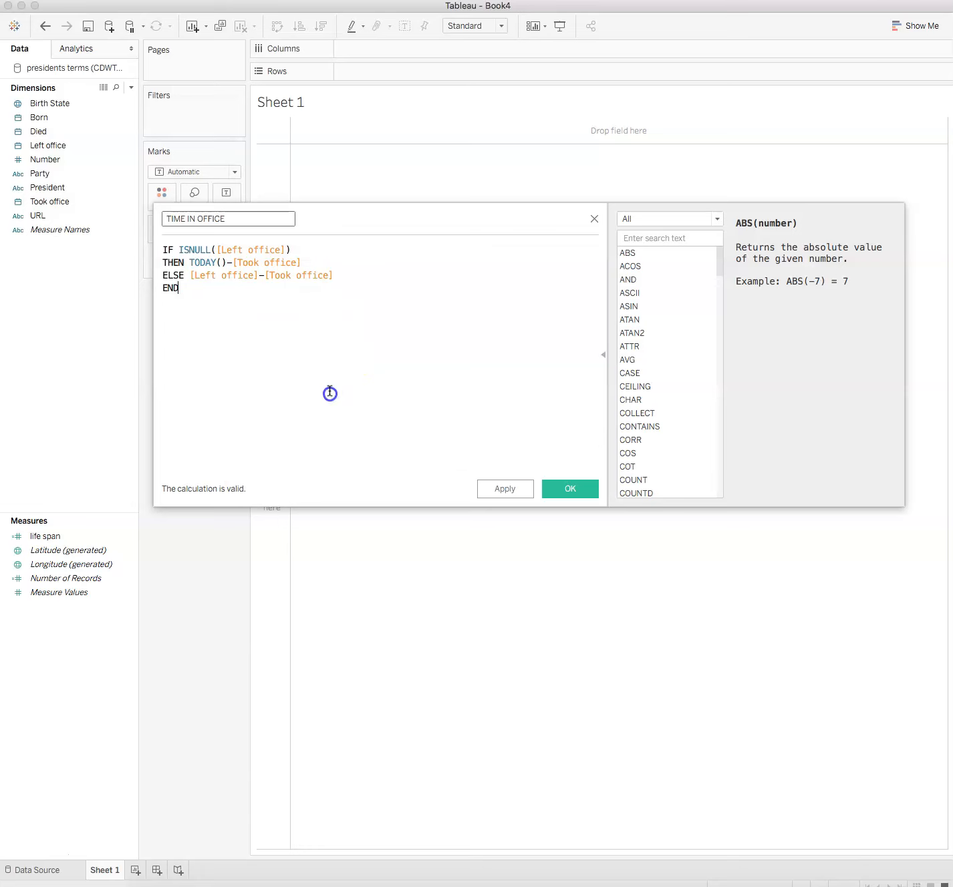
click(579, 492)
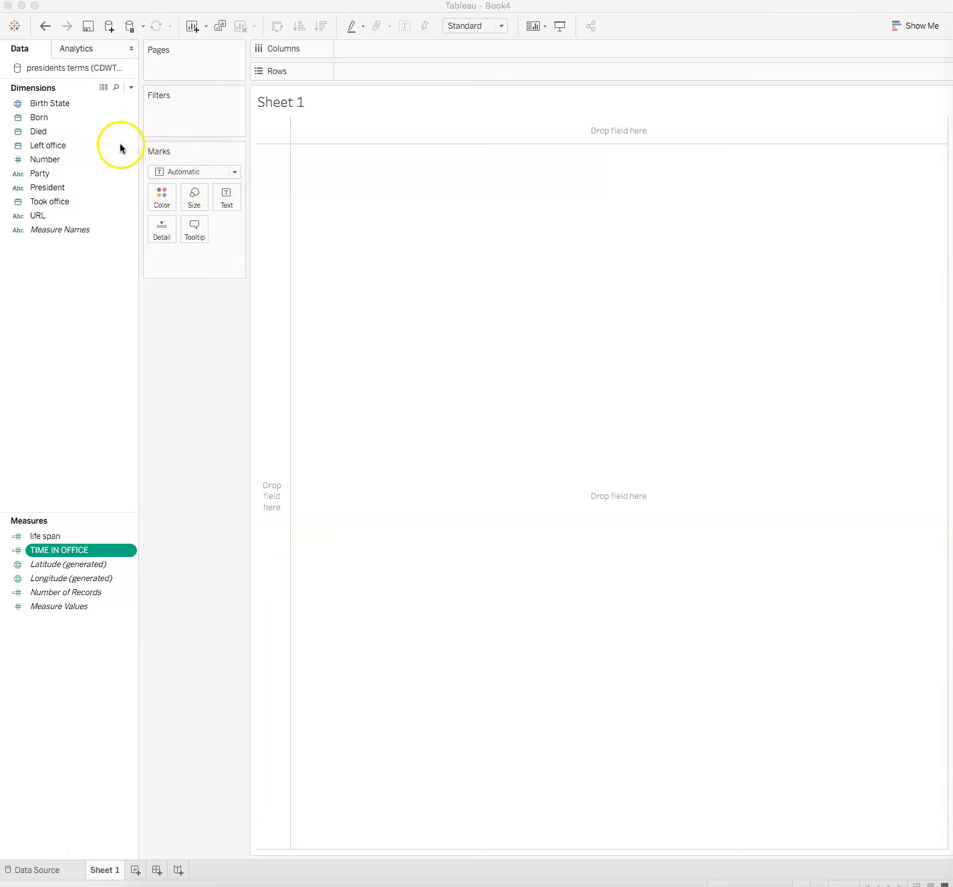
- Place the Took office date on Columns and make it continuous
click(38, 314)
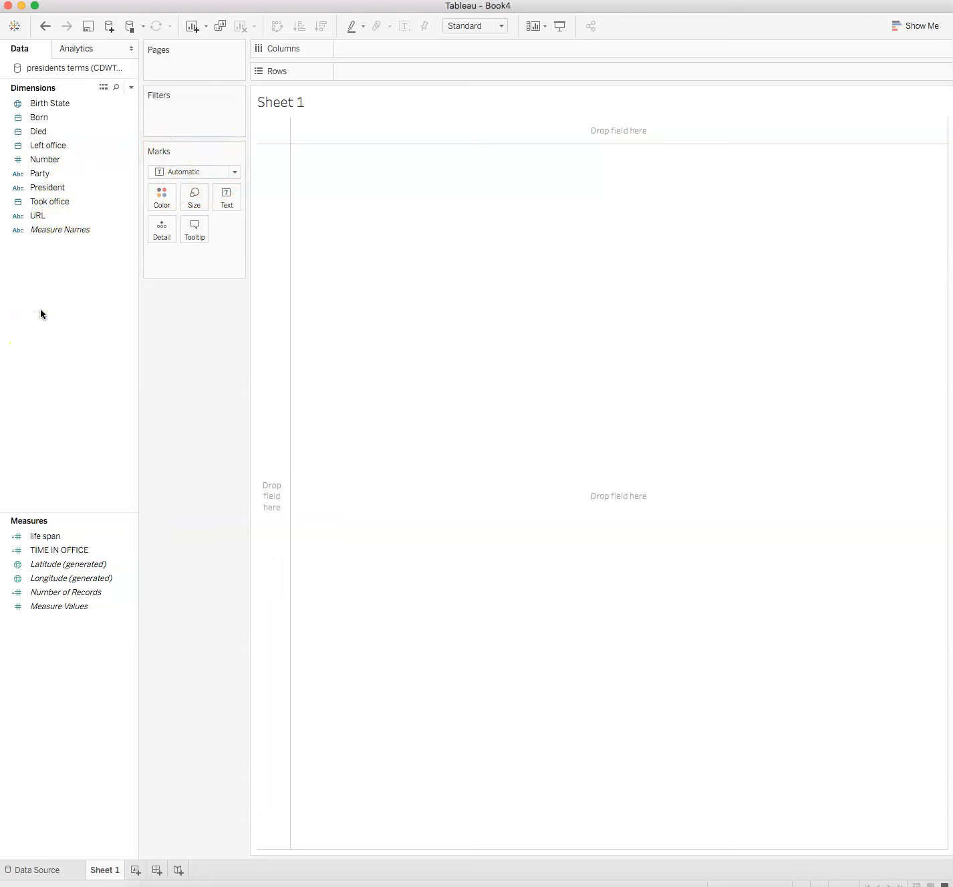
click(56, 117)
click(41, 145)
click(62, 201)
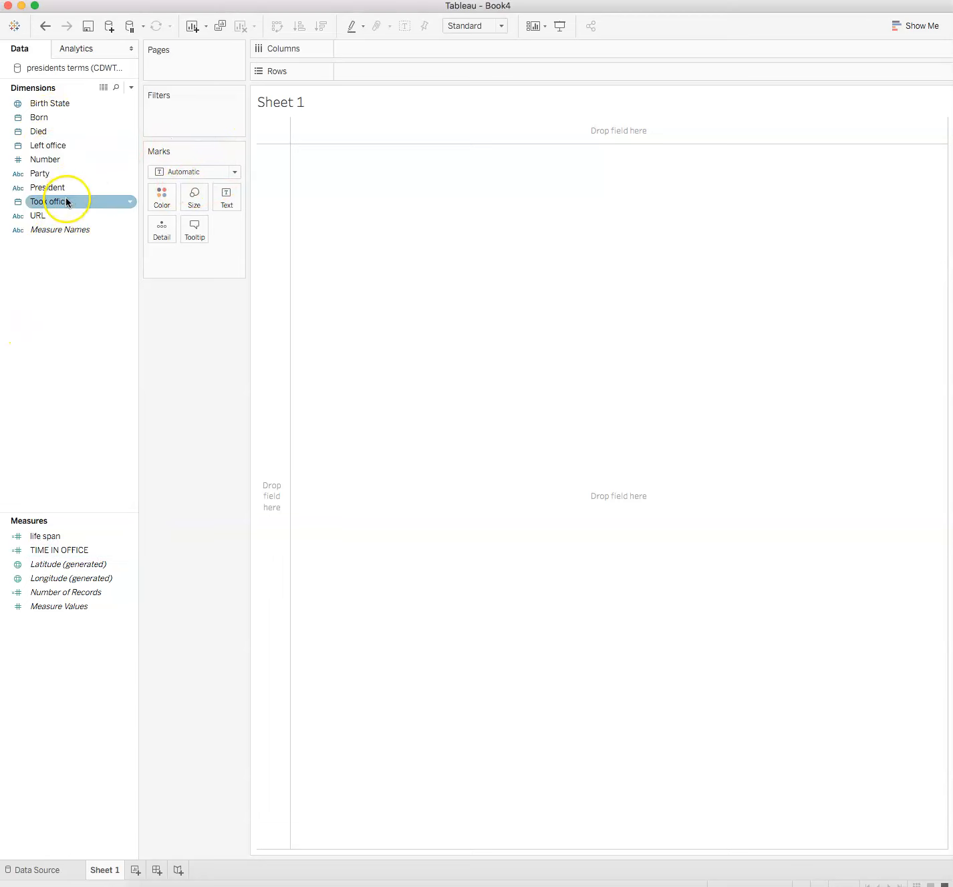
click(56, 215)
click(52, 204)
drag(53, 207, 407, 55)
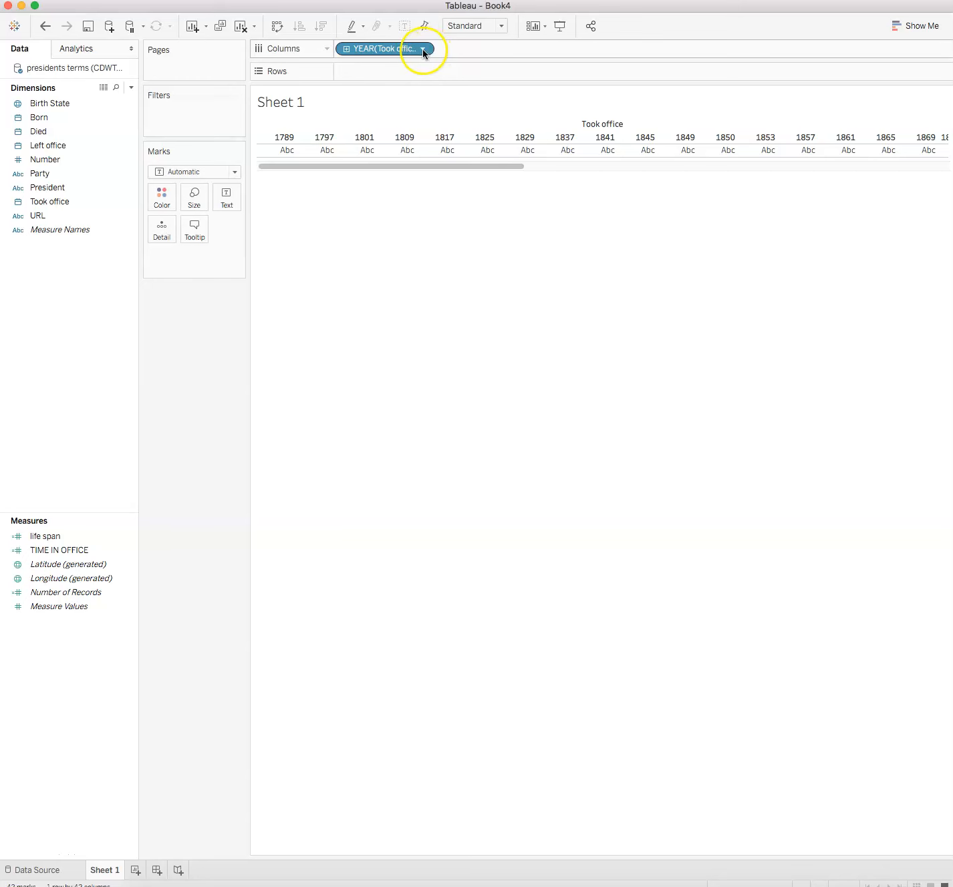
click(425, 50)
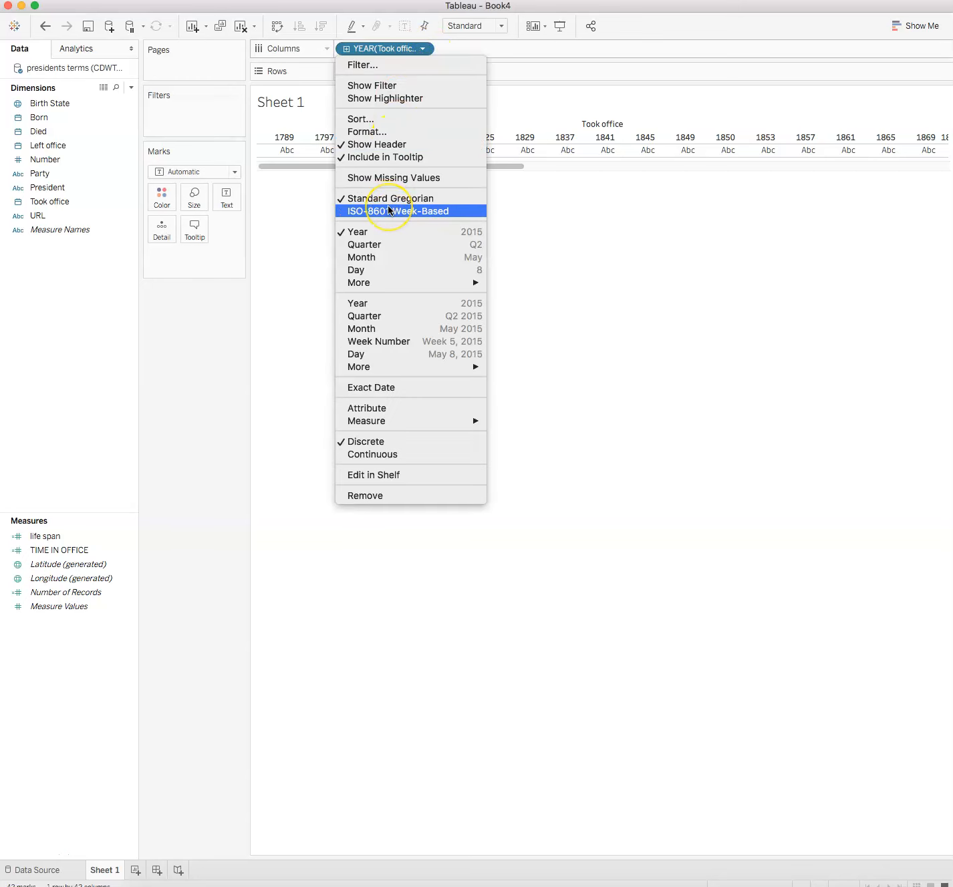
click(359, 454)
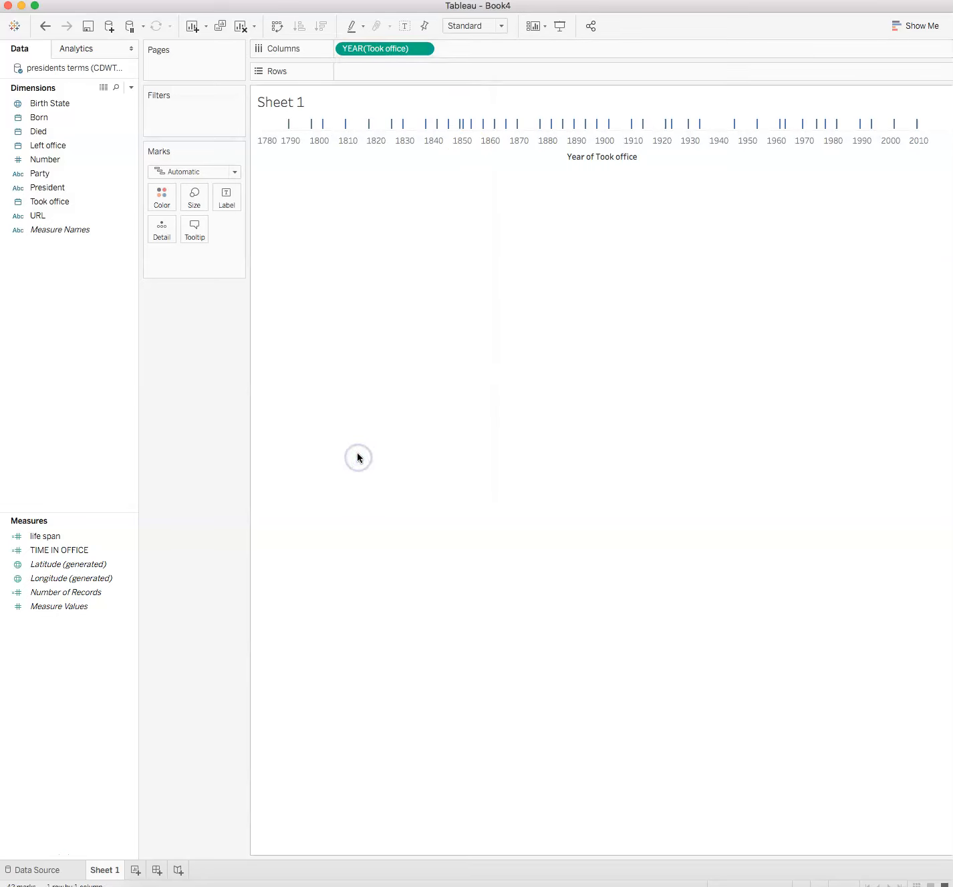
- Set the Took office date on Columns to the full-date Day level (May 8, 2015 format)
click(421, 49)
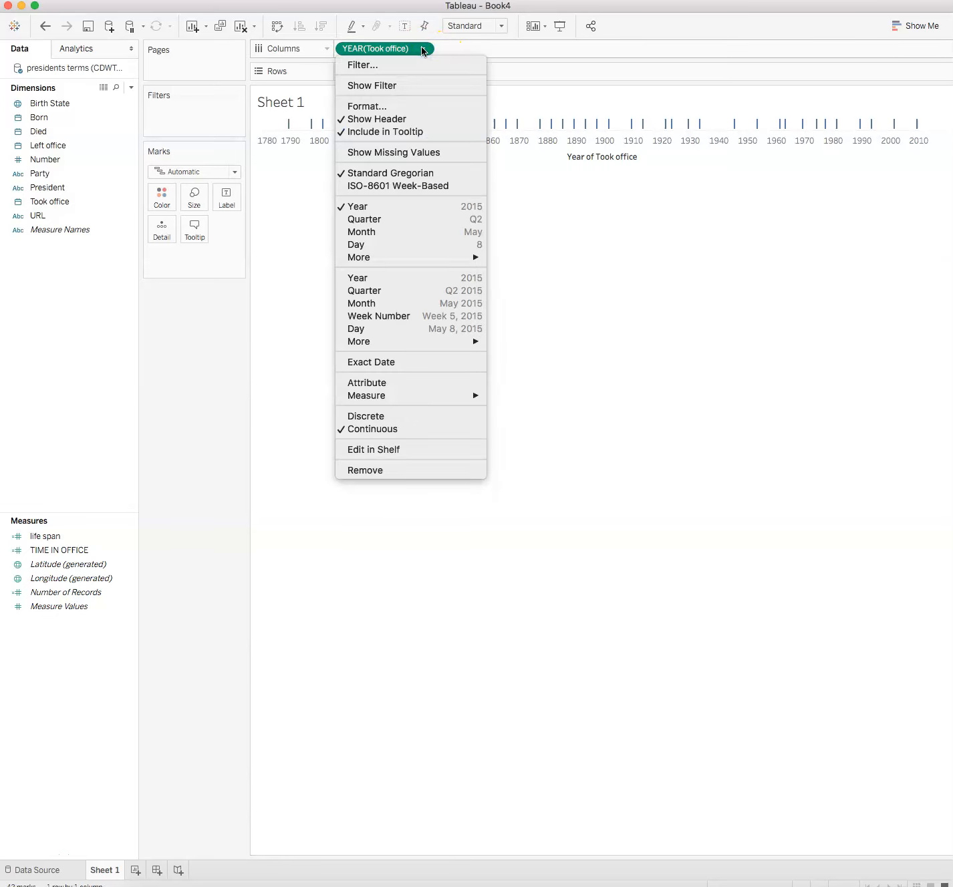
click(399, 245)
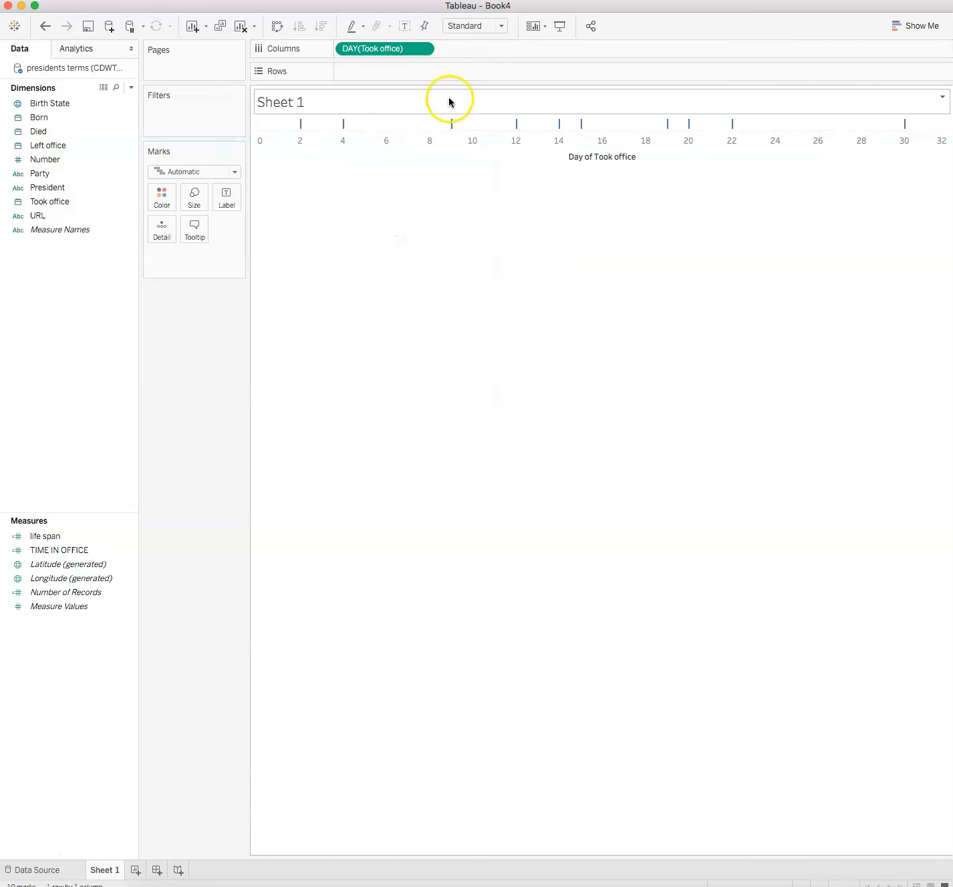
click(422, 50)
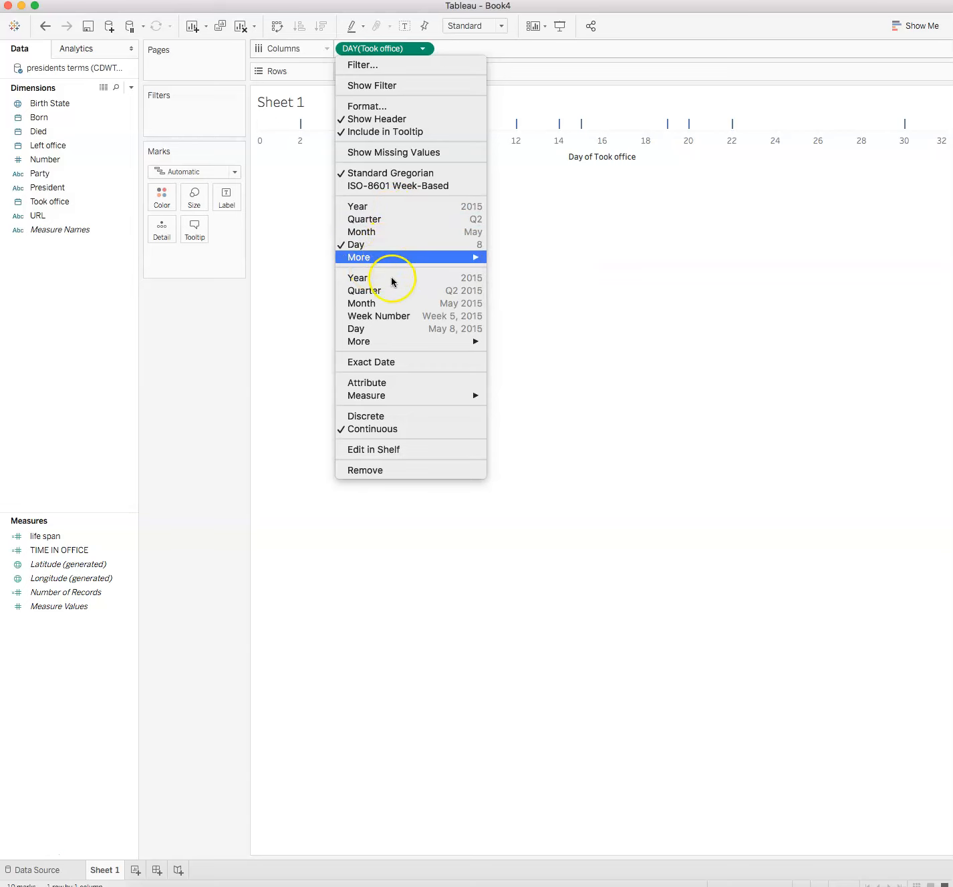
click(399, 329)
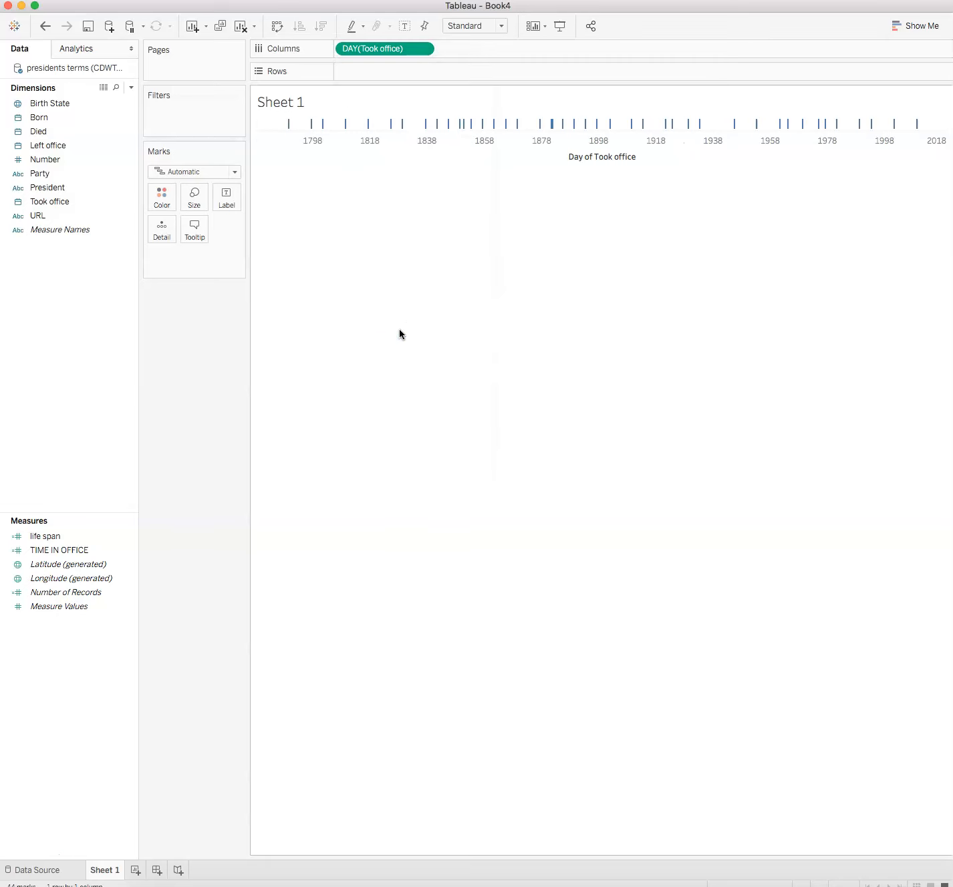
- Set the mark type of the view to Gantt Bar
click(496, 332)
click(234, 173)
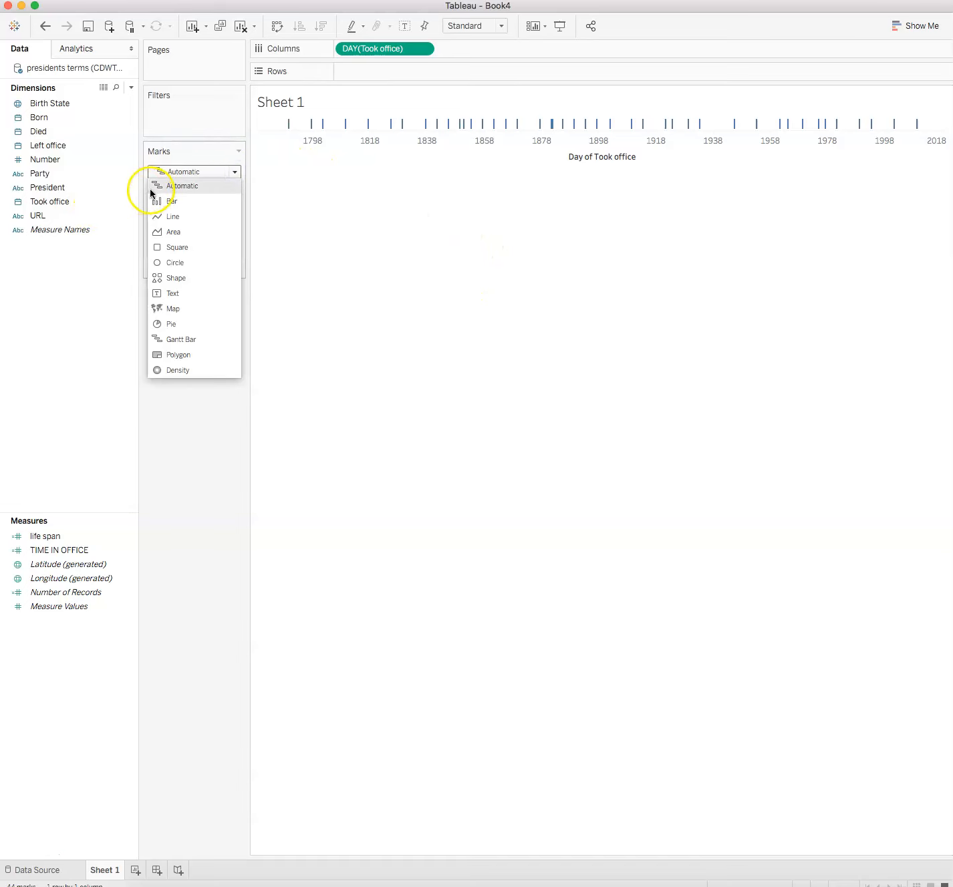
click(186, 339)
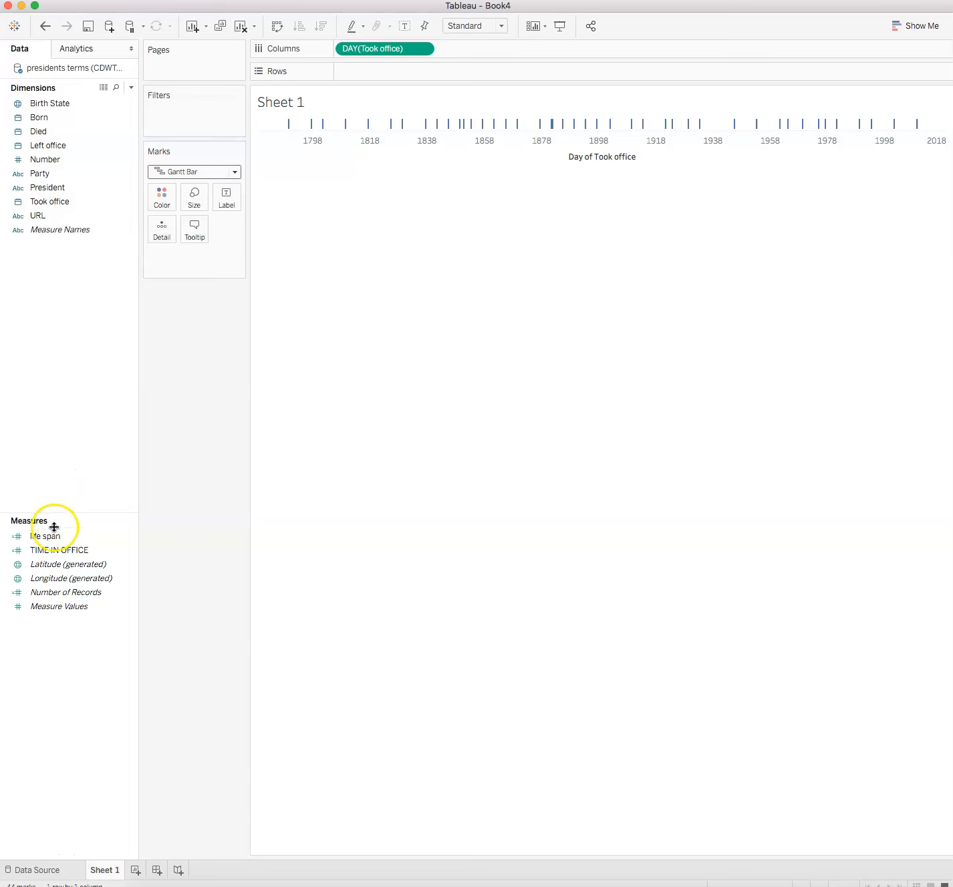
- Size the Gantt bars by the TIME IN OFFICE measure and color them by Party
click(49, 552)
drag(48, 552, 190, 200)
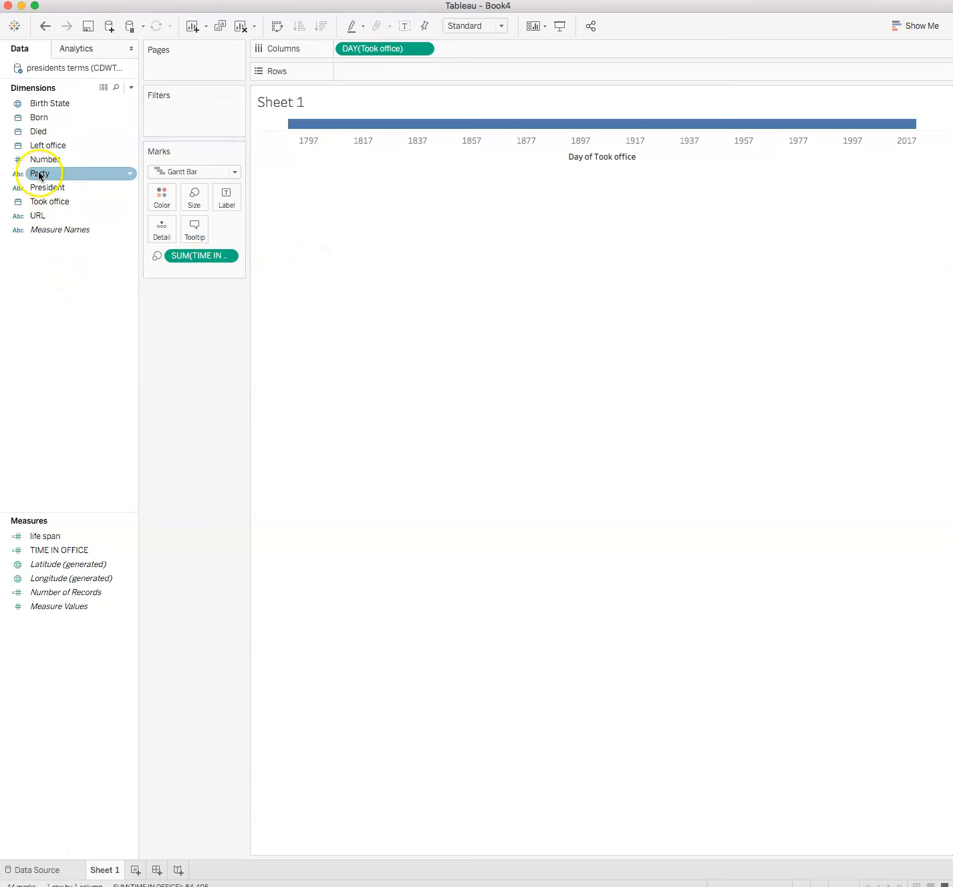
drag(40, 175, 149, 193)
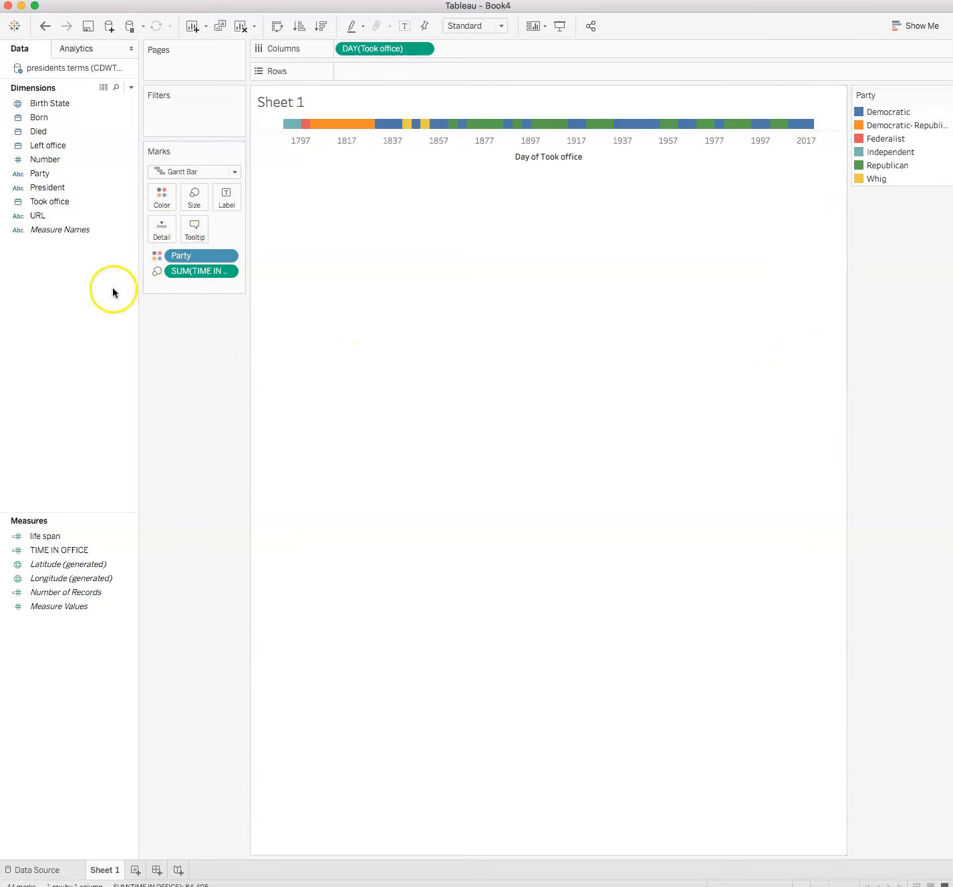
- Edit the Party colors and assign red from the Automatic palette to Republican
click(157, 205)
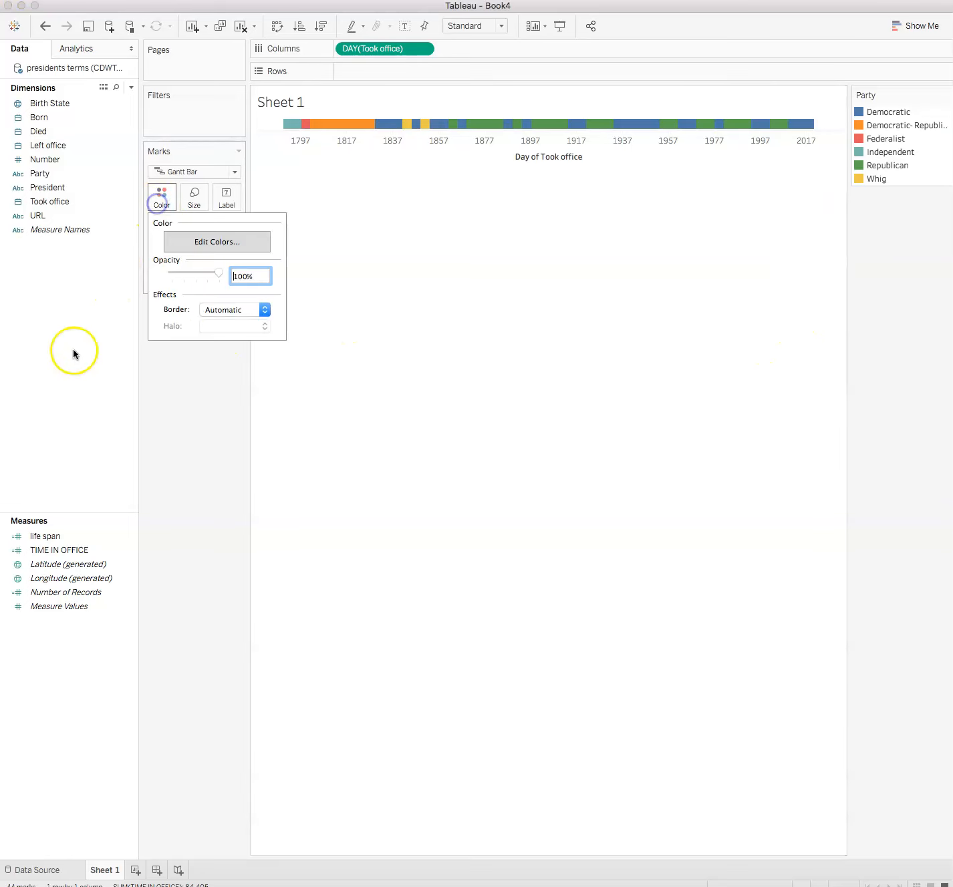
click(187, 242)
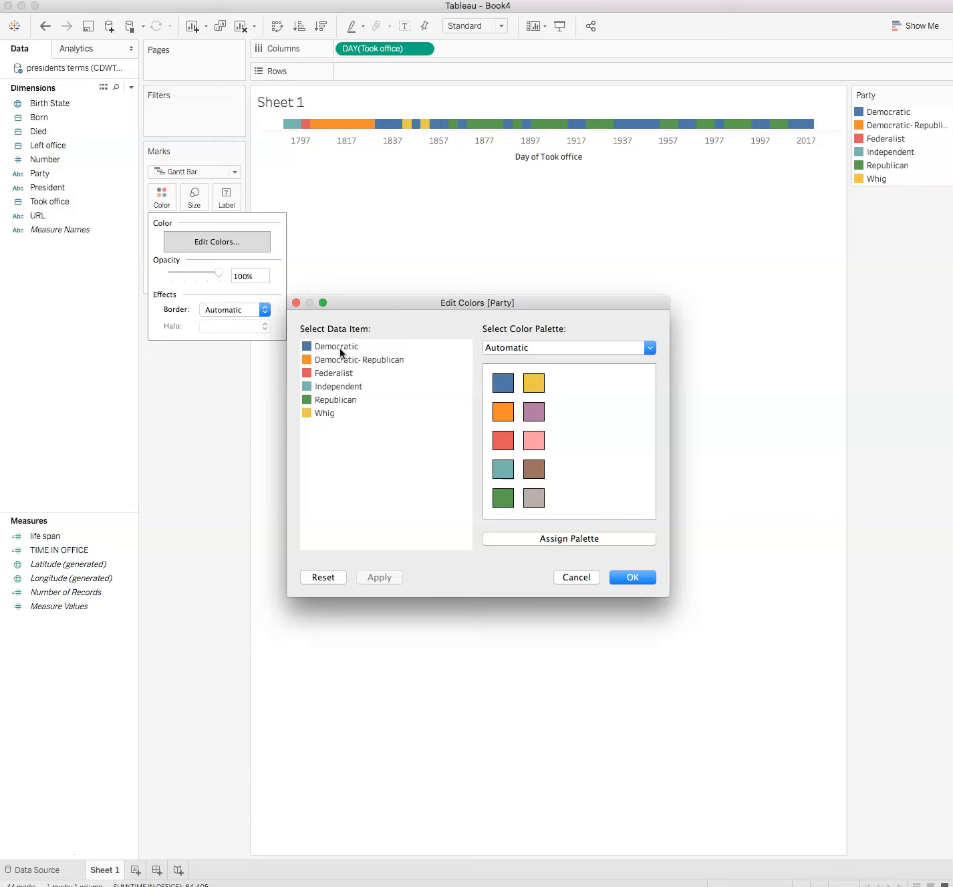
click(307, 399)
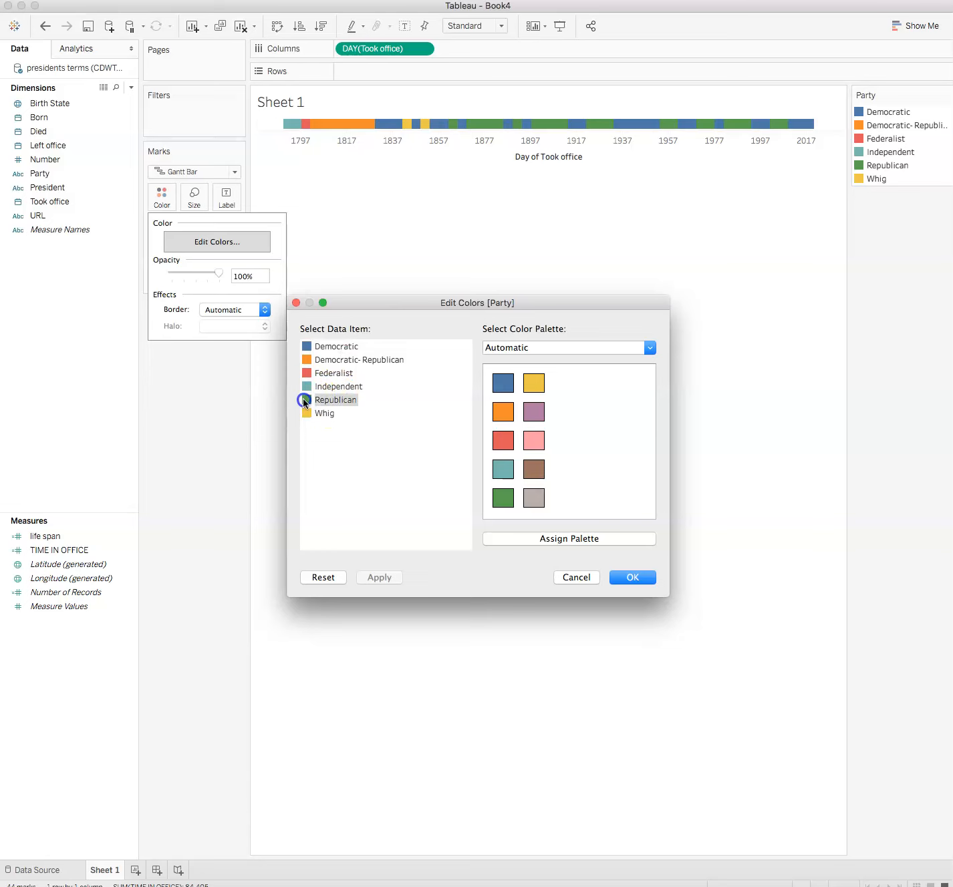
double_click(307, 401)
click(509, 440)
click(501, 677)
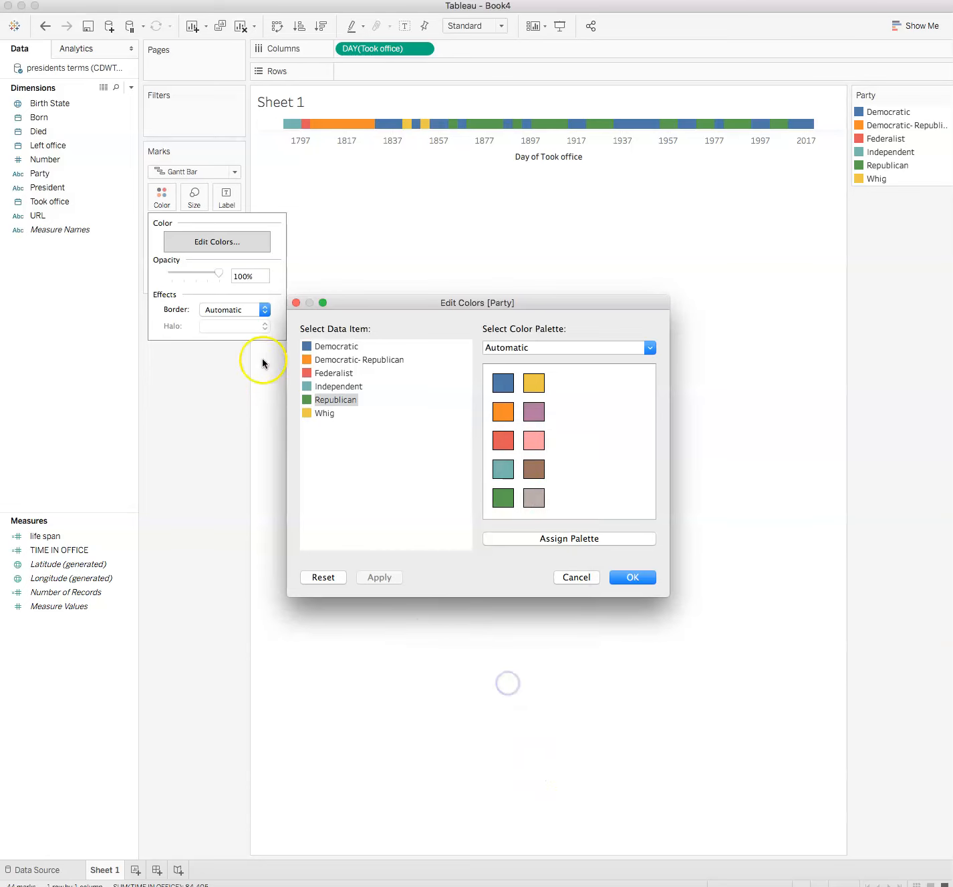
click(308, 401)
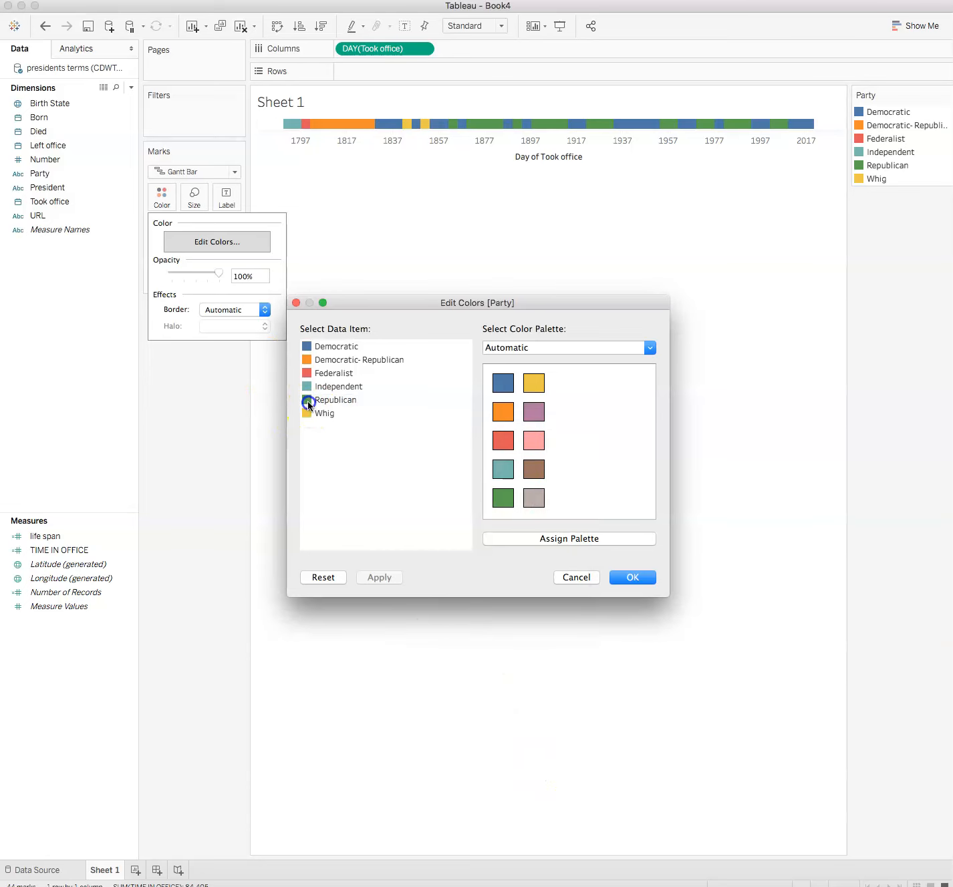
click(502, 441)
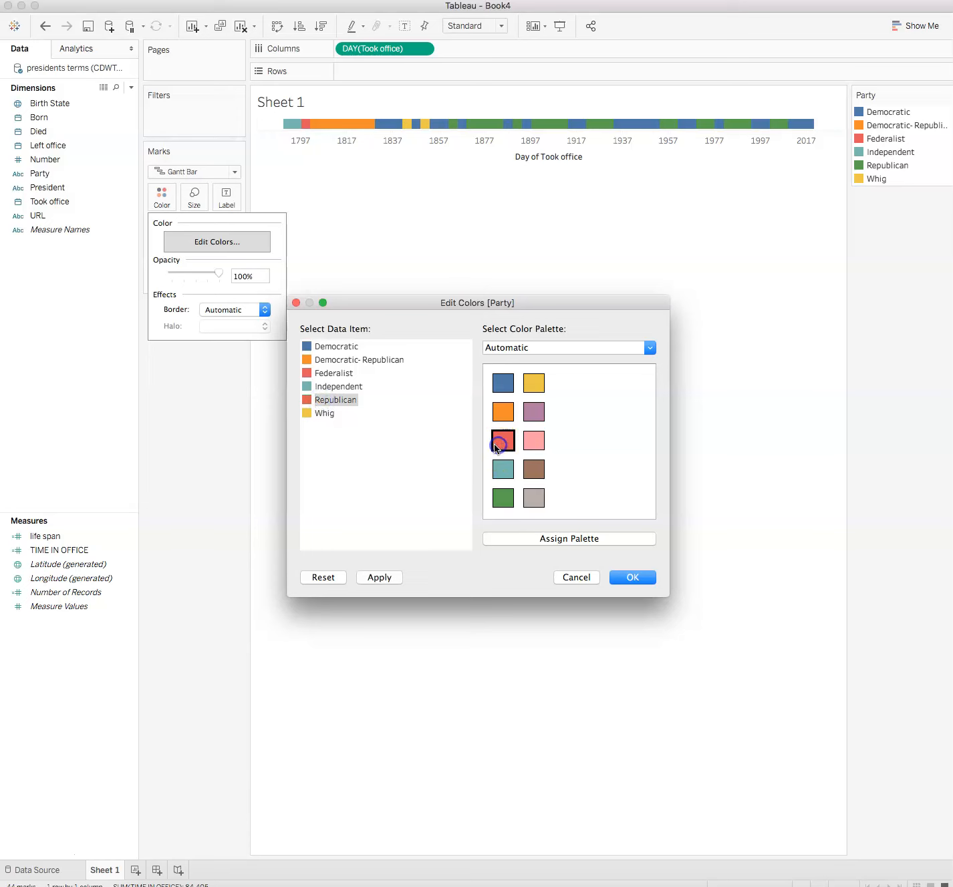
- Assign purple to the Federalist party and brown to the Democratic-Republican party
click(340, 373)
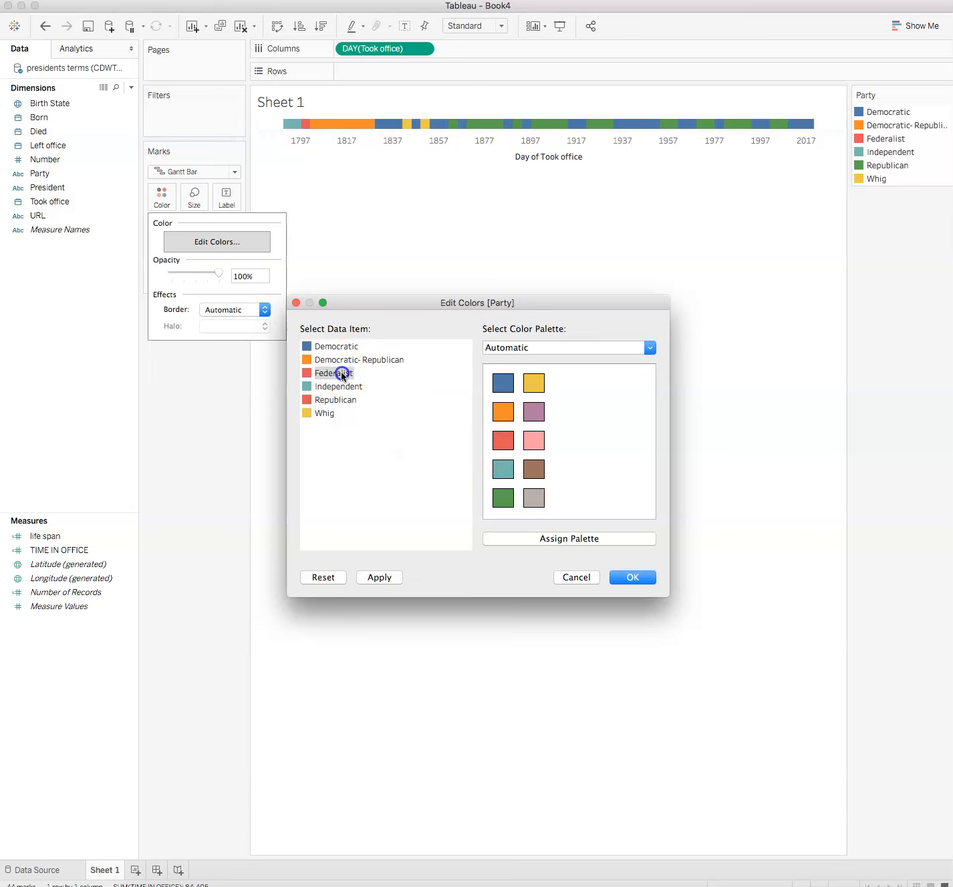
click(541, 417)
click(383, 361)
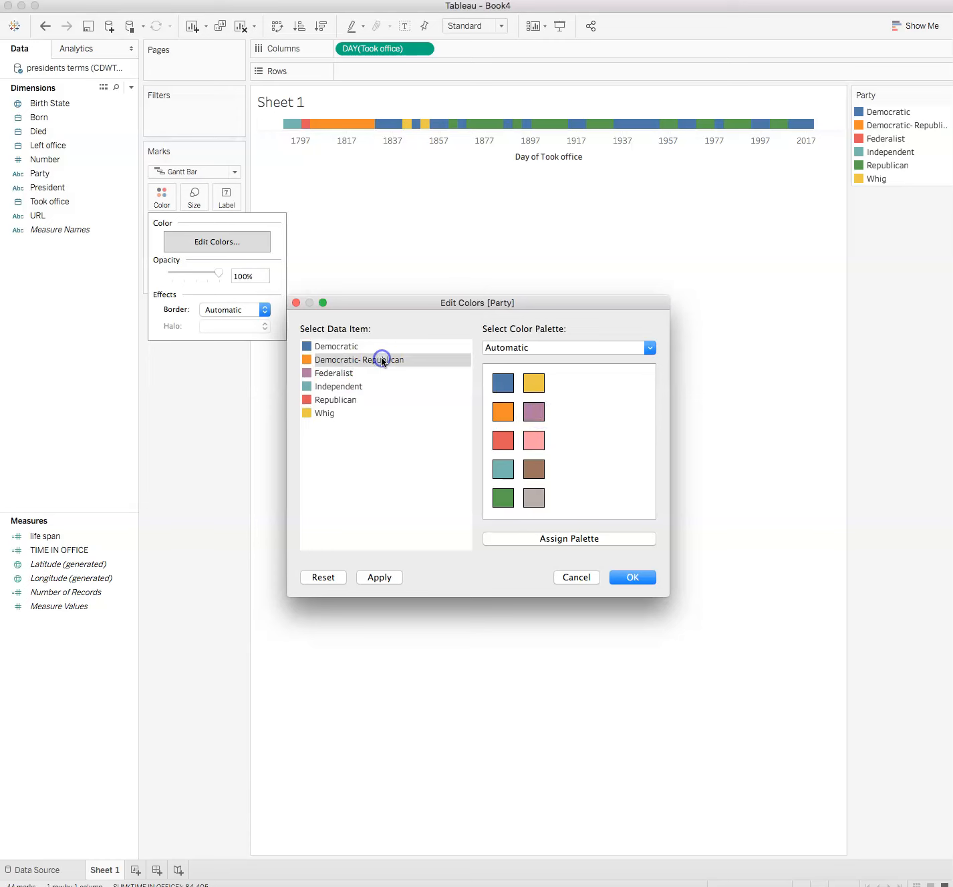
click(534, 470)
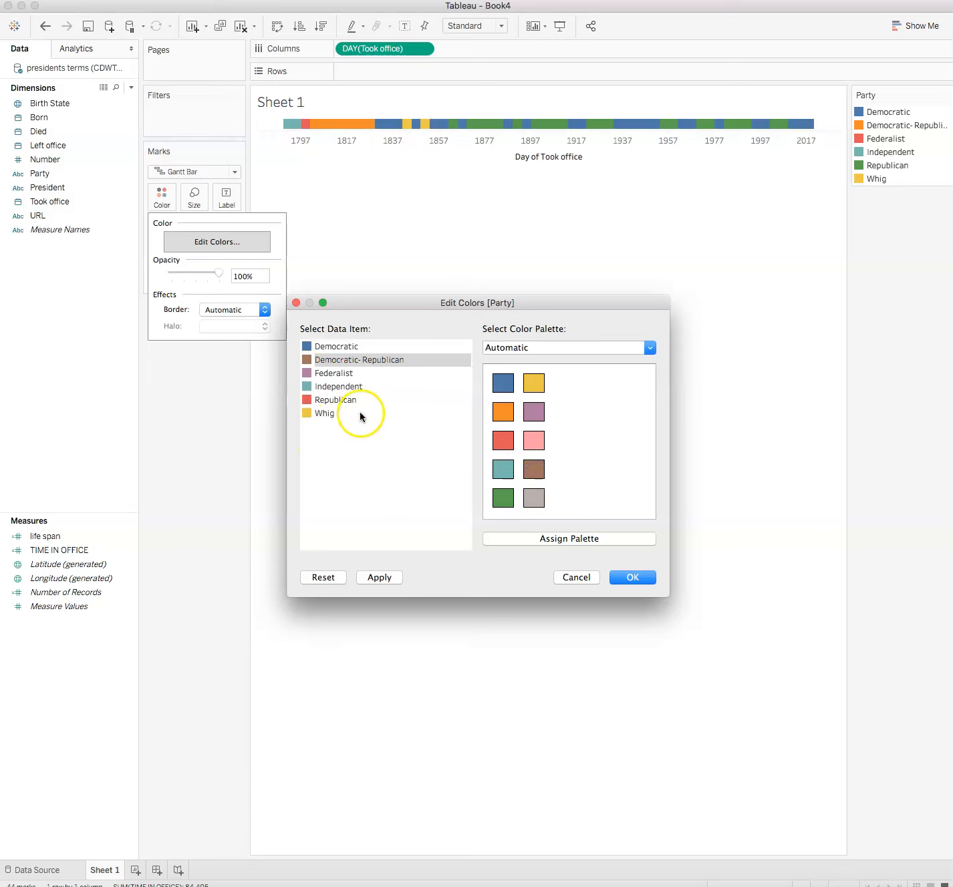
- Assign green to the Whig party and apply the new party colors to the chart
click(320, 415)
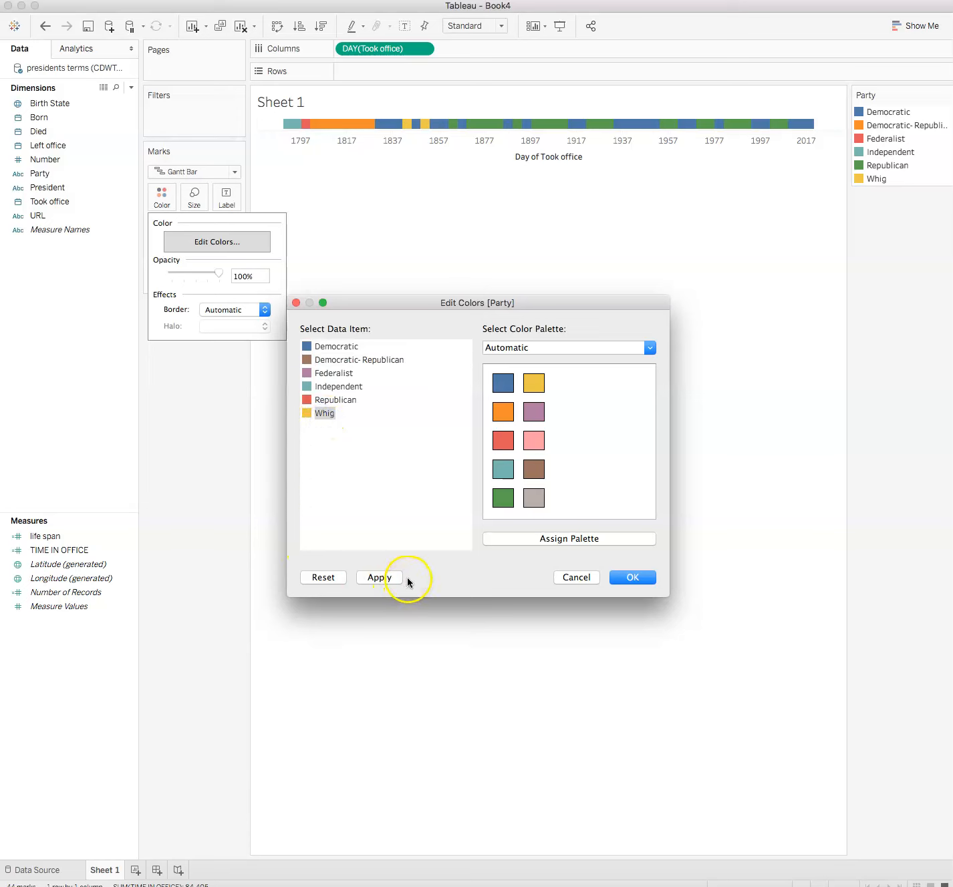
click(503, 497)
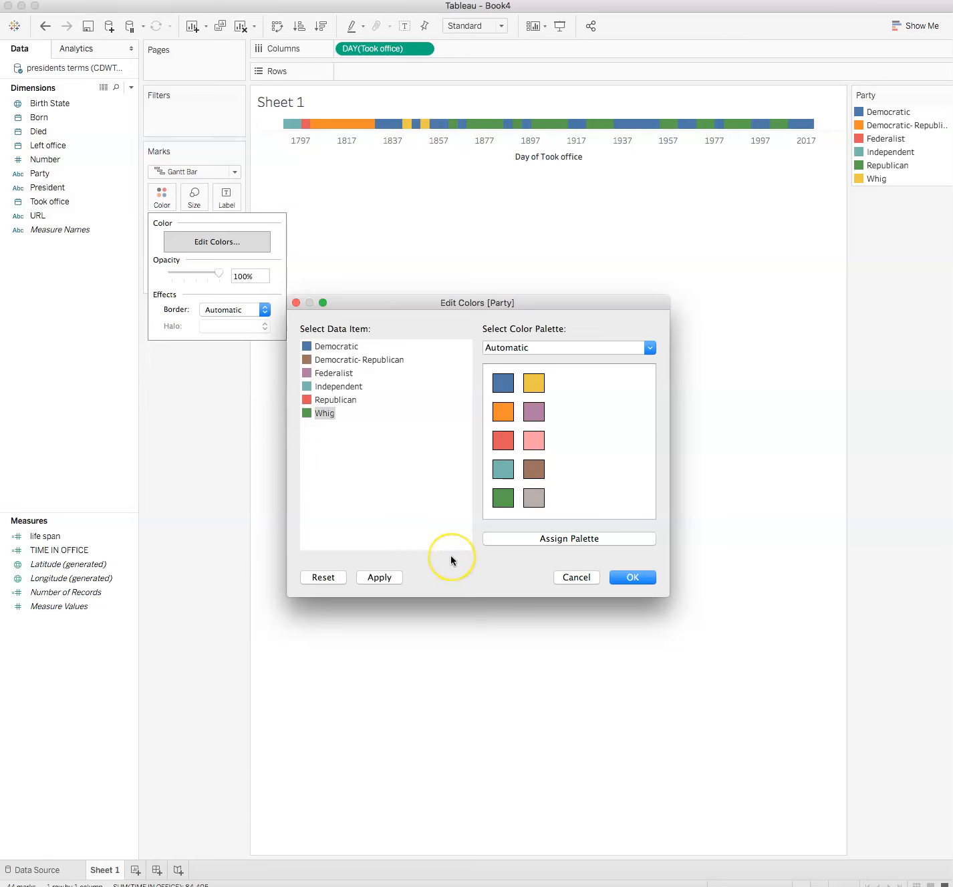
click(372, 578)
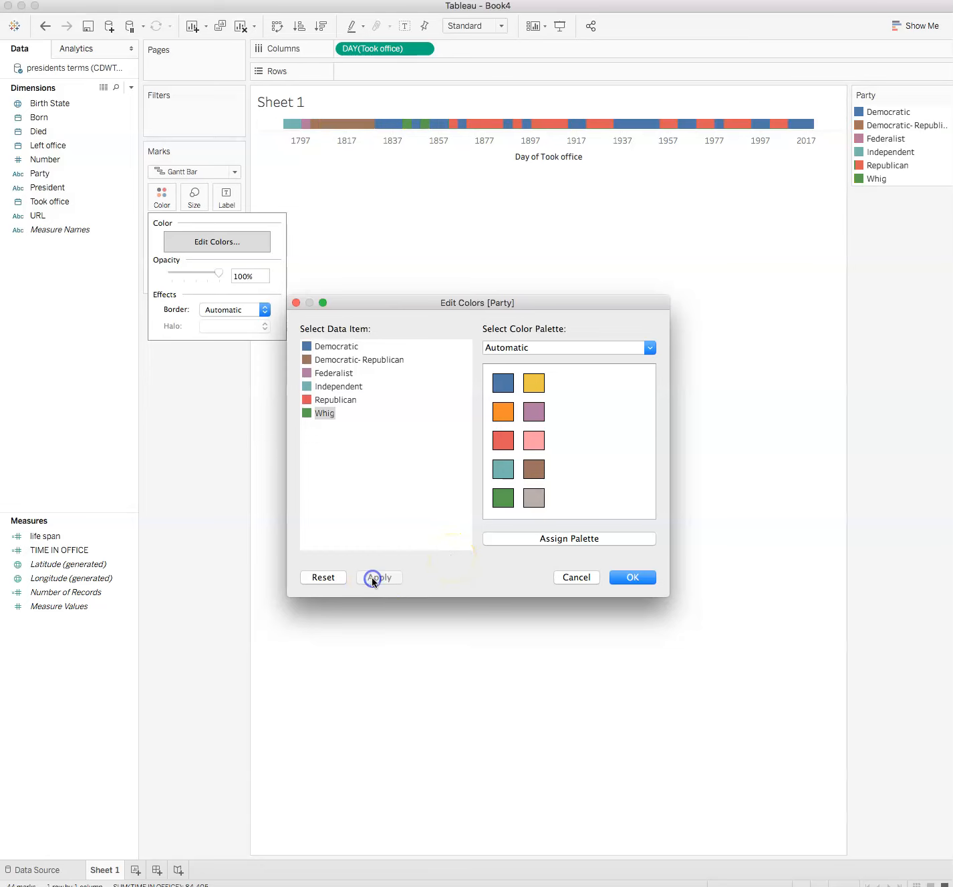
- Accept the party colors and split the timeline into one row per President
click(632, 578)
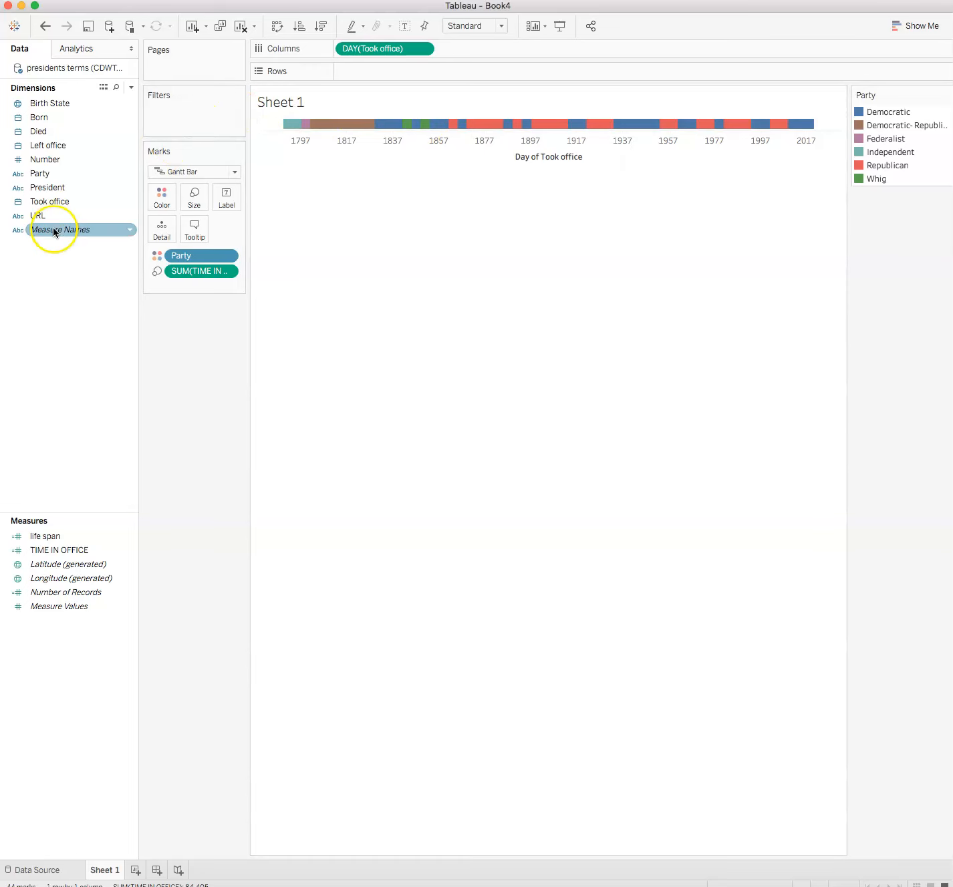
drag(50, 194, 406, 73)
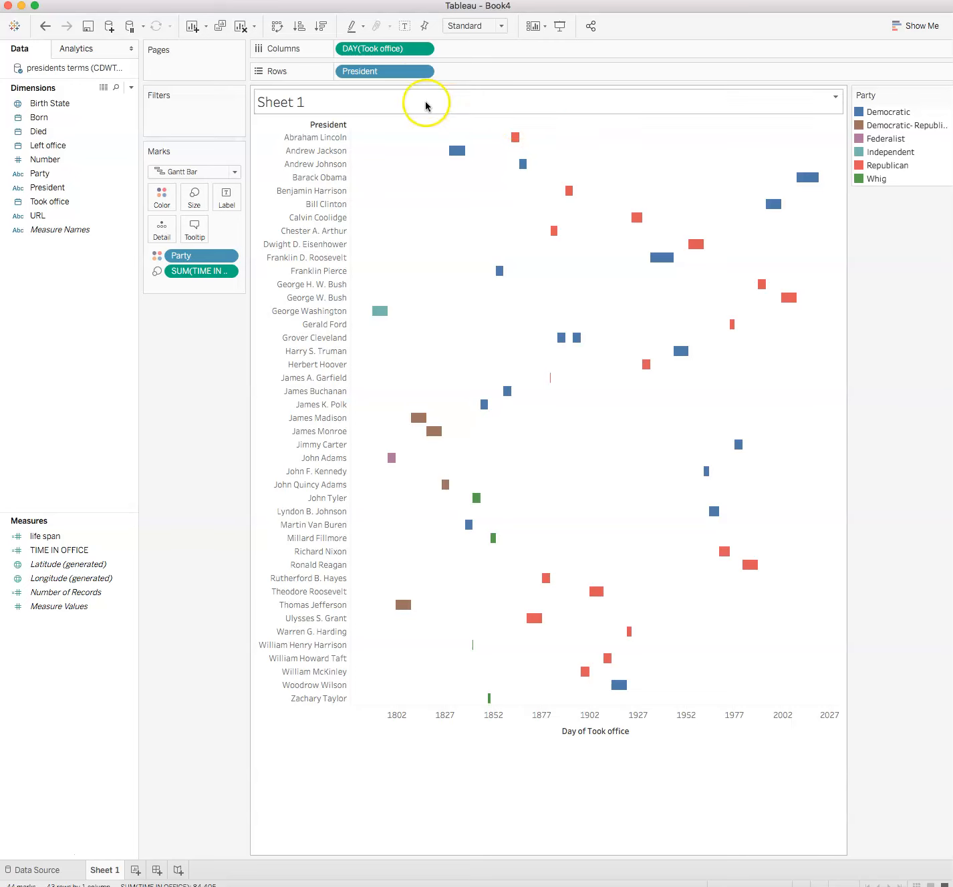
- Sort the President rows by the Took office field in ascending order, using the Minimum aggregation
click(423, 72)
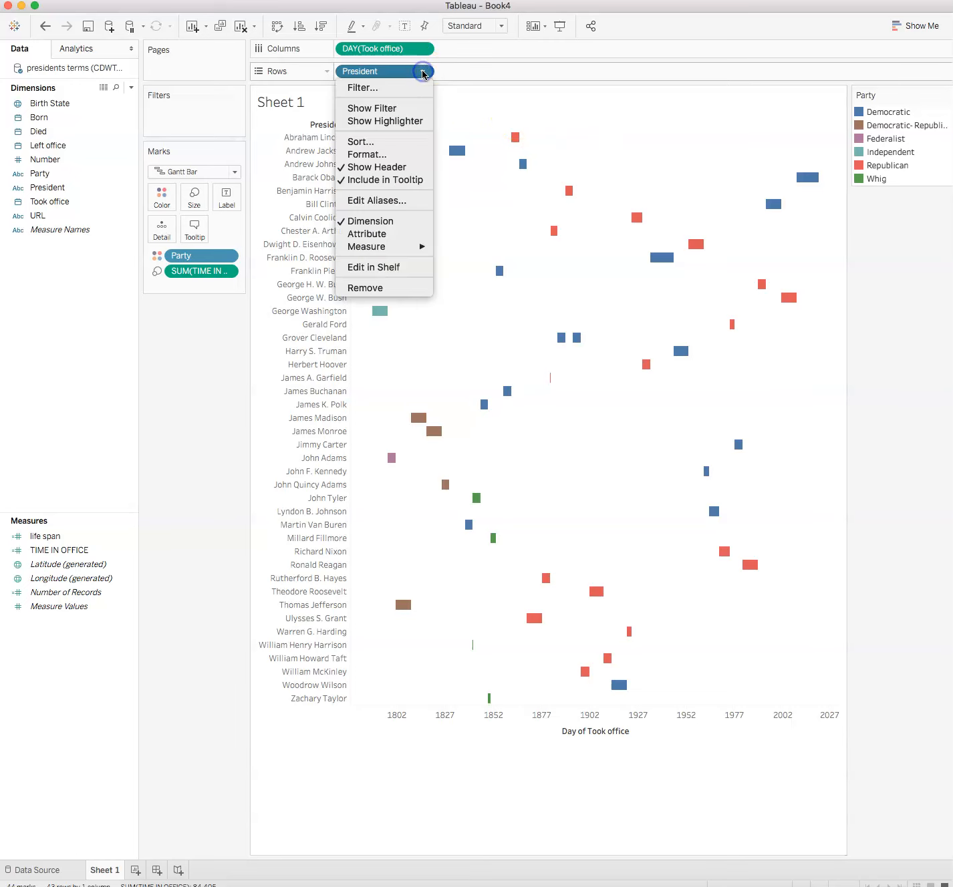
click(361, 142)
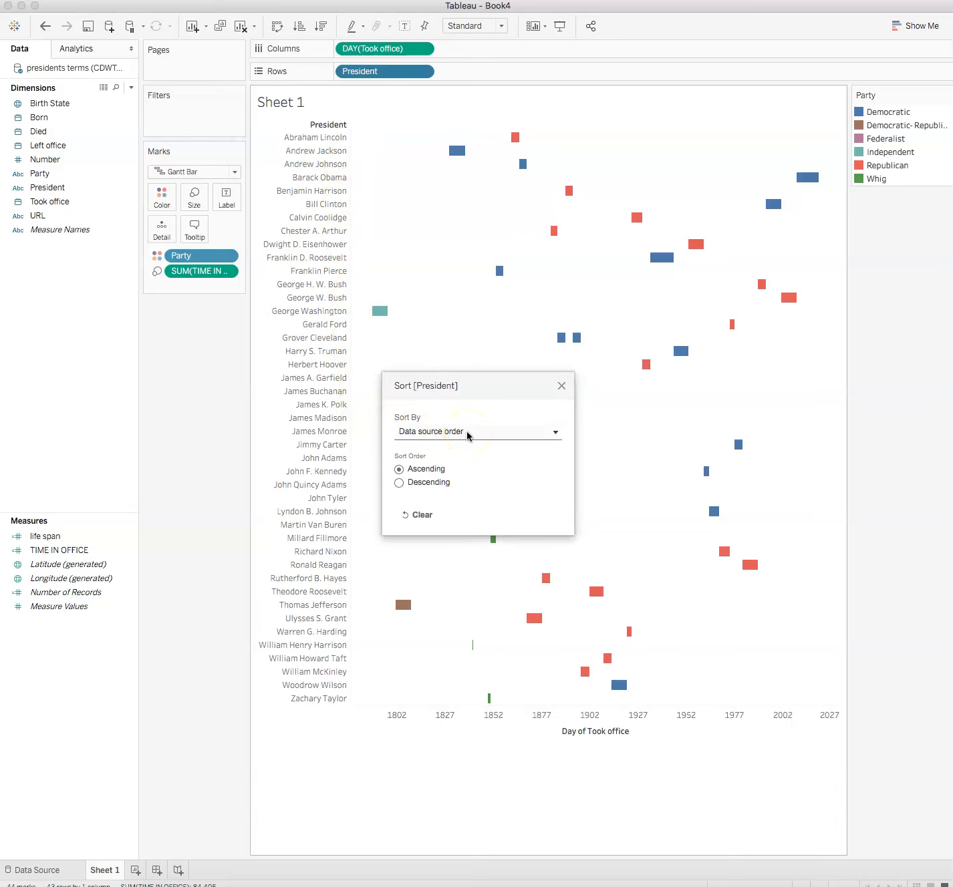
click(558, 431)
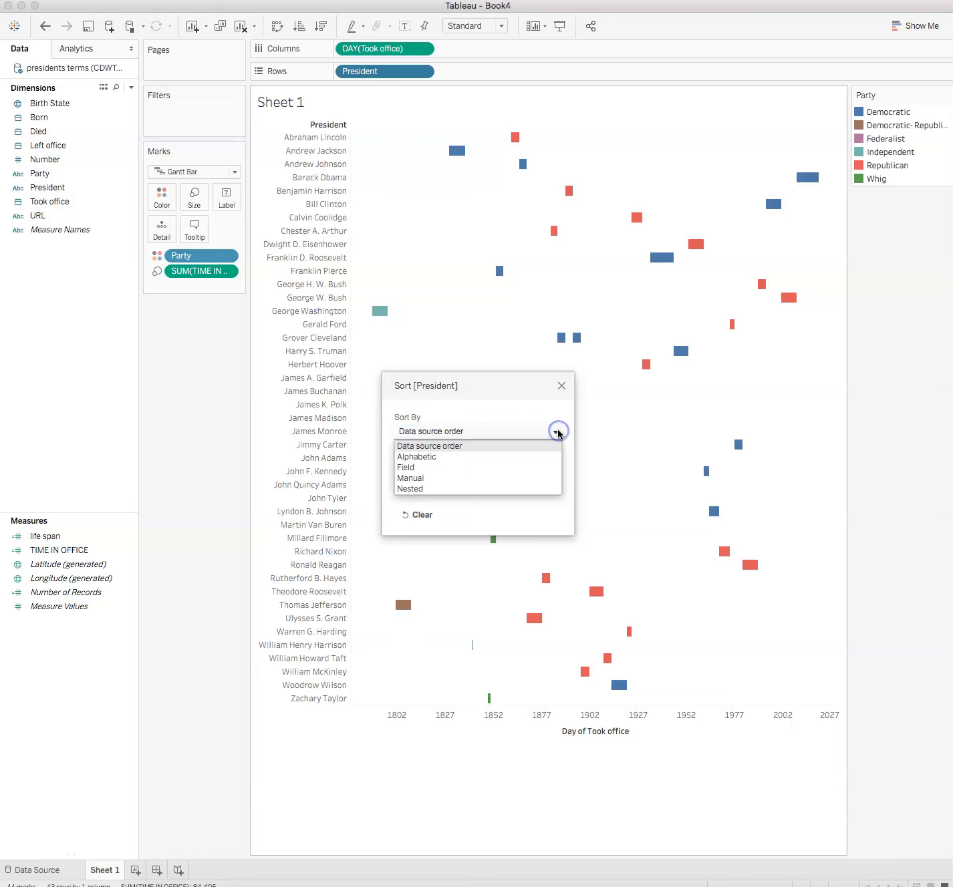
click(441, 469)
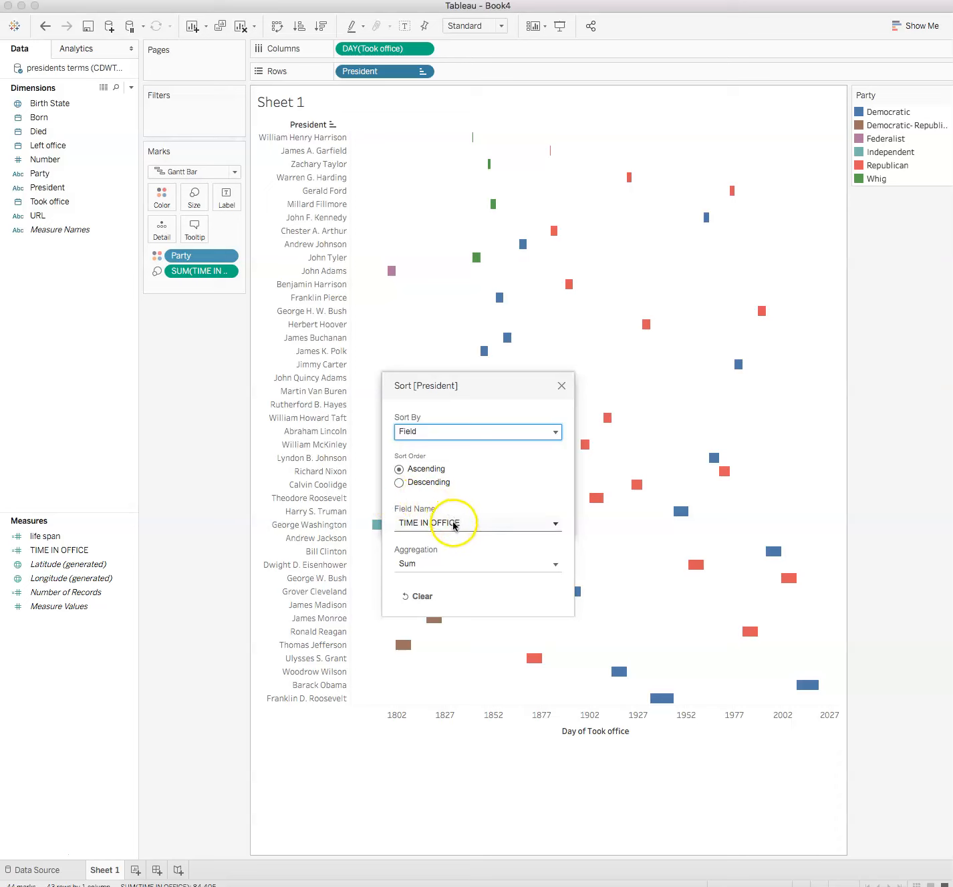
click(554, 526)
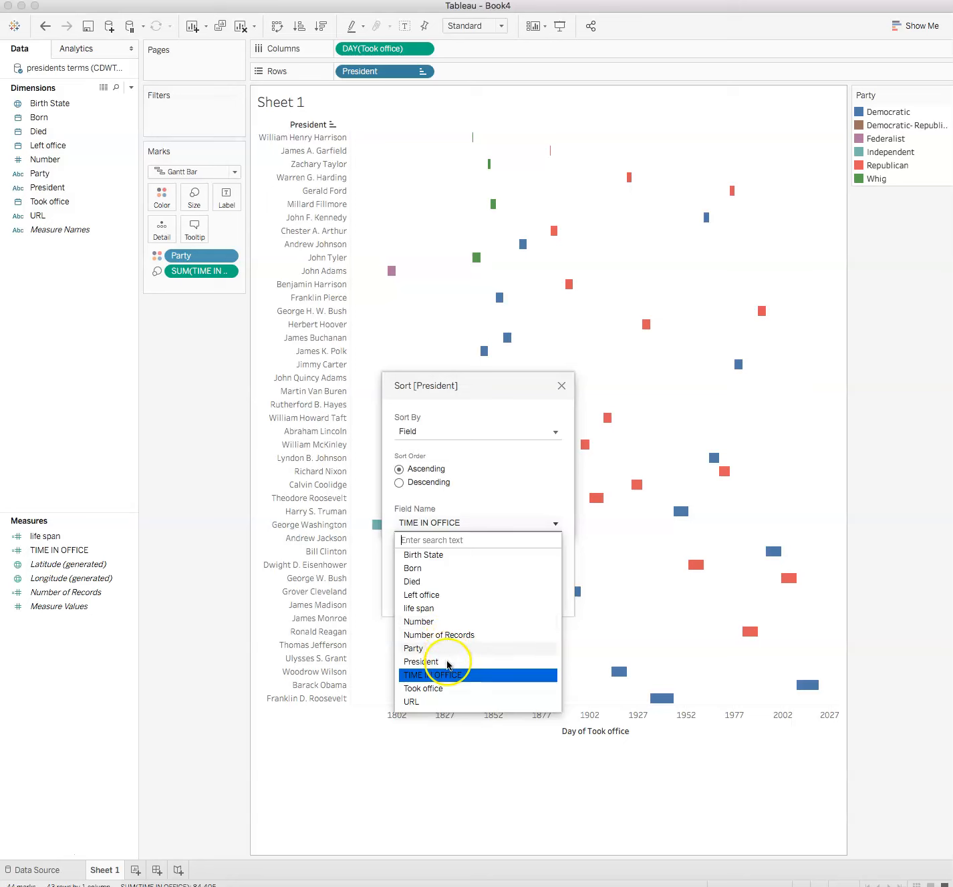
click(441, 689)
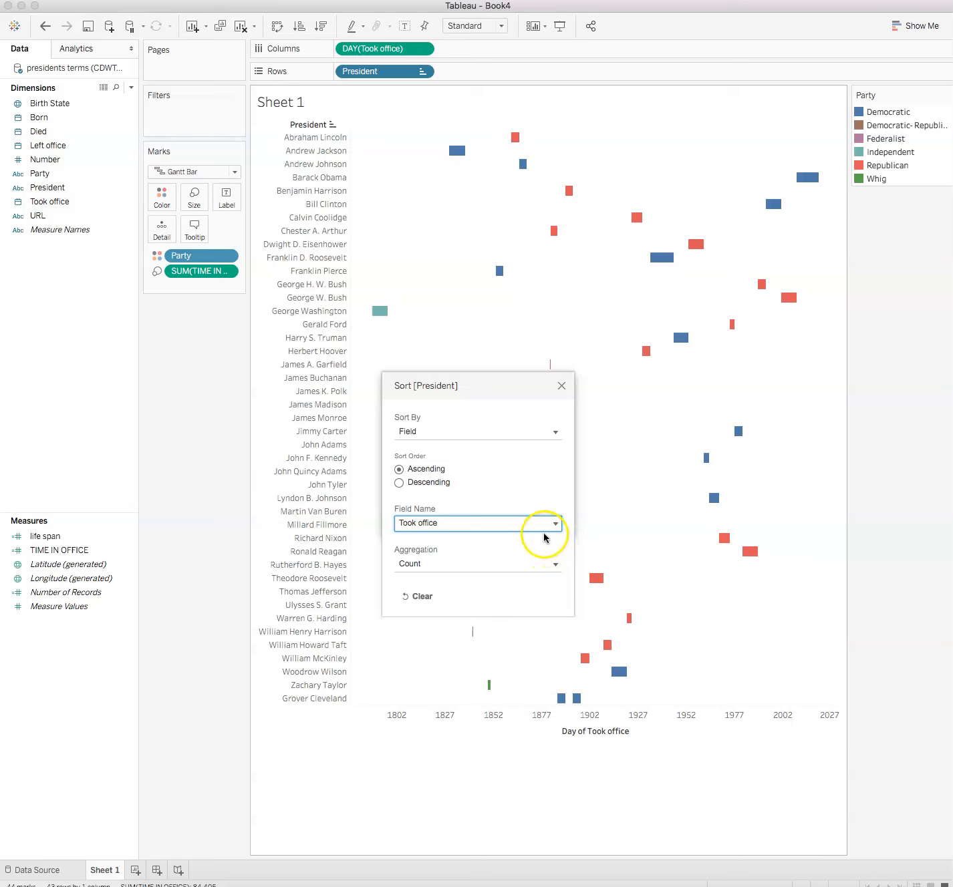
click(554, 563)
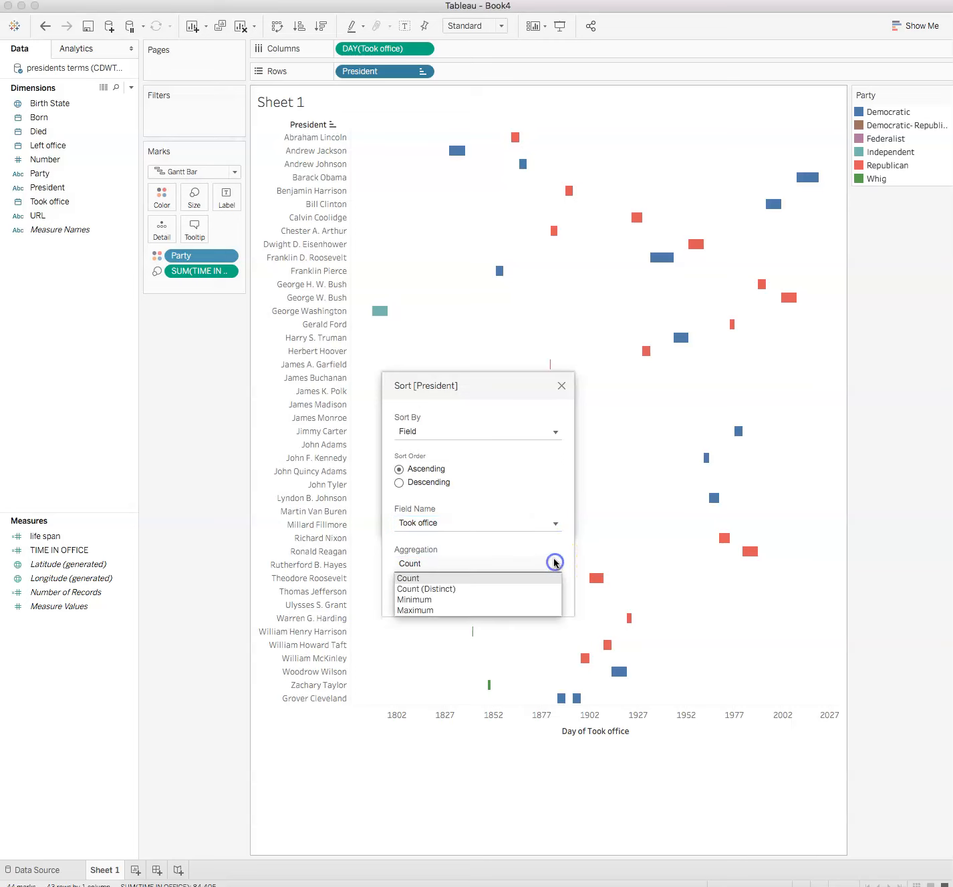
click(471, 598)
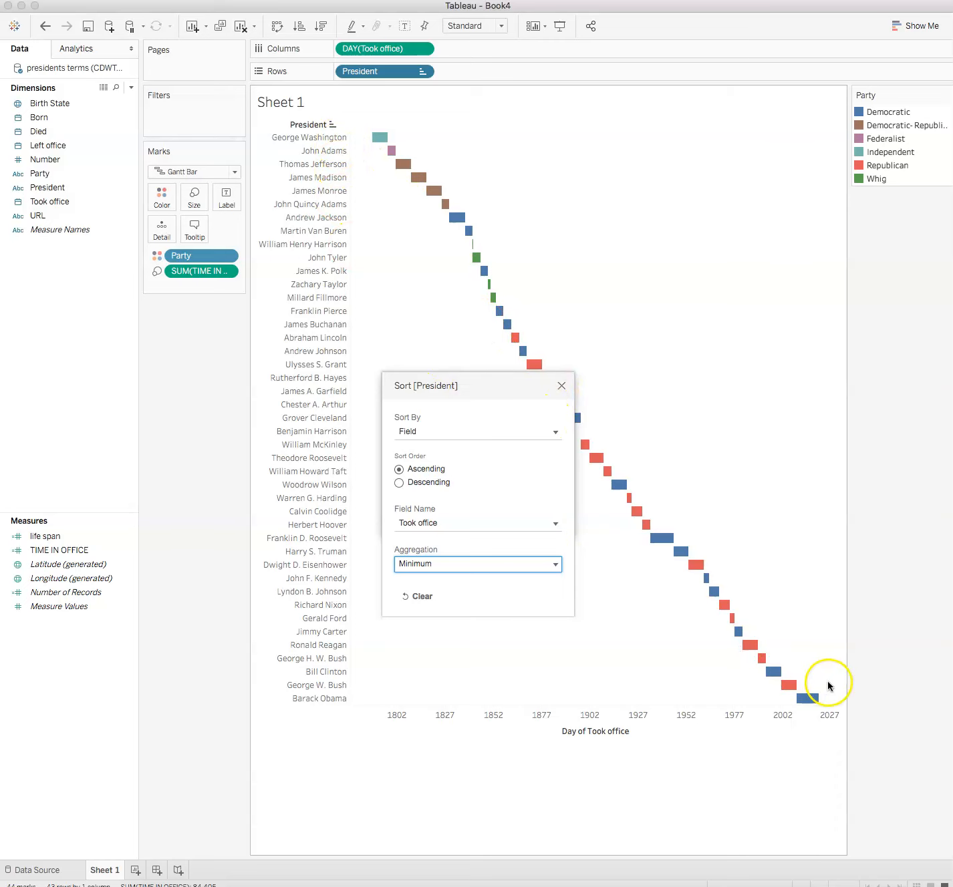
click(561, 386)
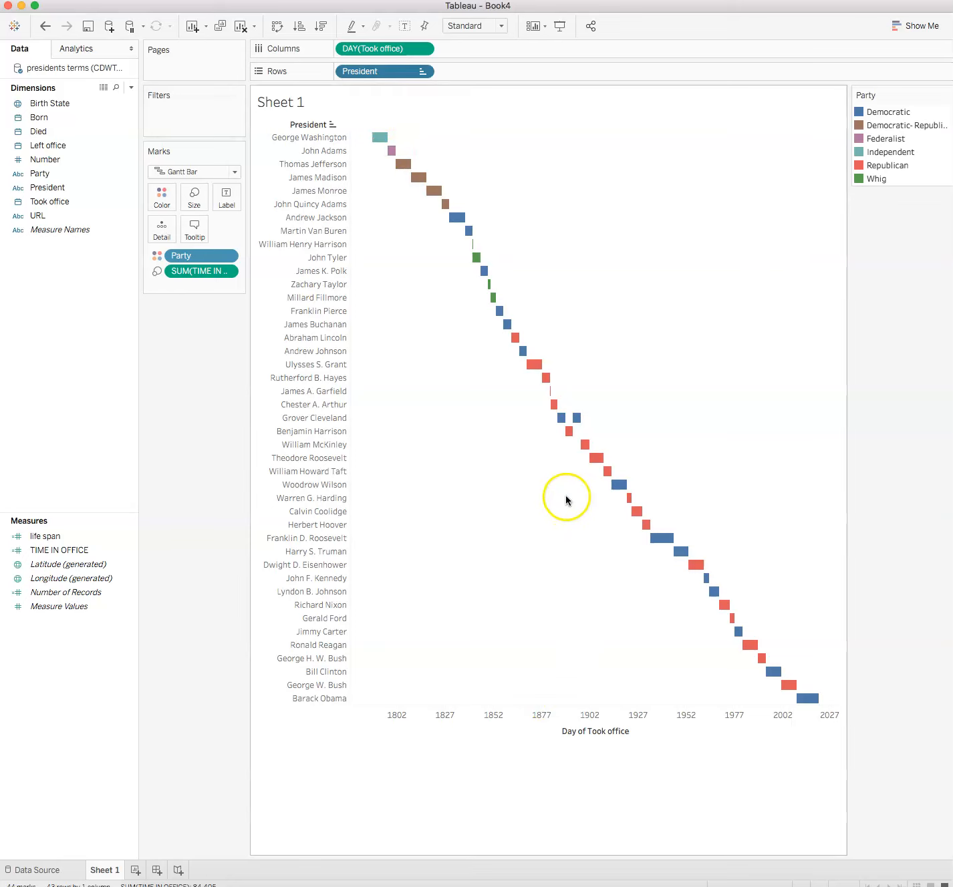
- Add Born to the columns before Took office and make it a continuous date at the Day level
mouse_move(561, 419)
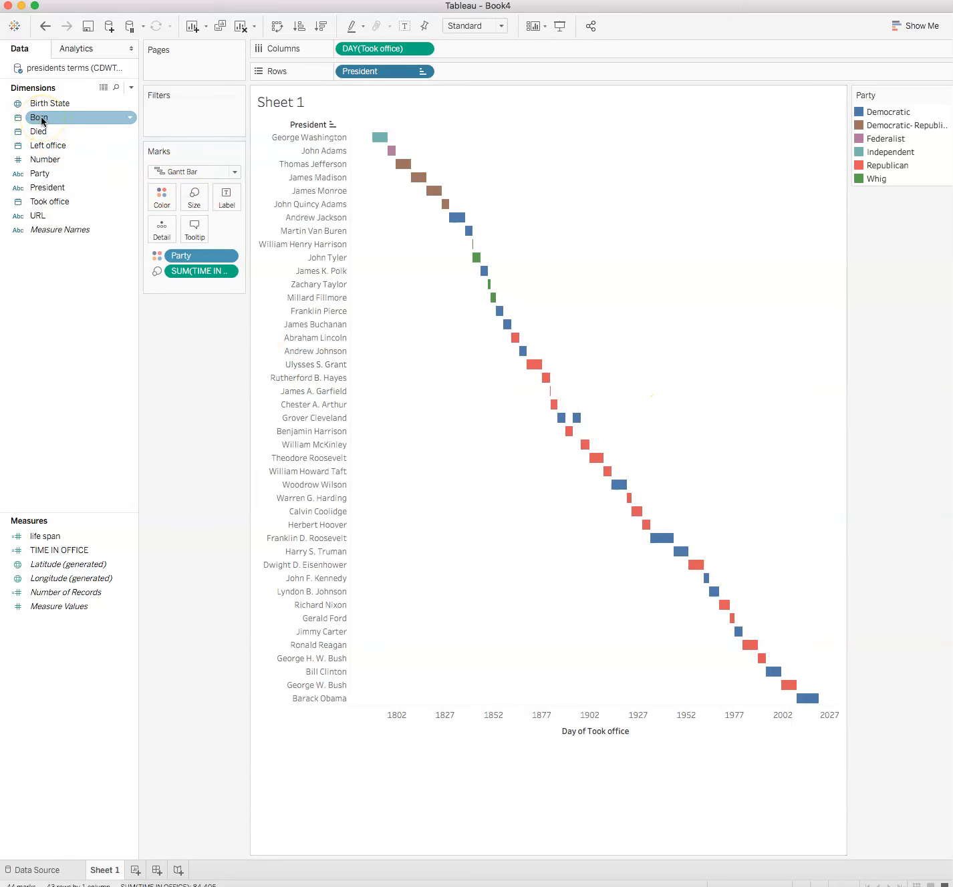
drag(42, 121, 340, 59)
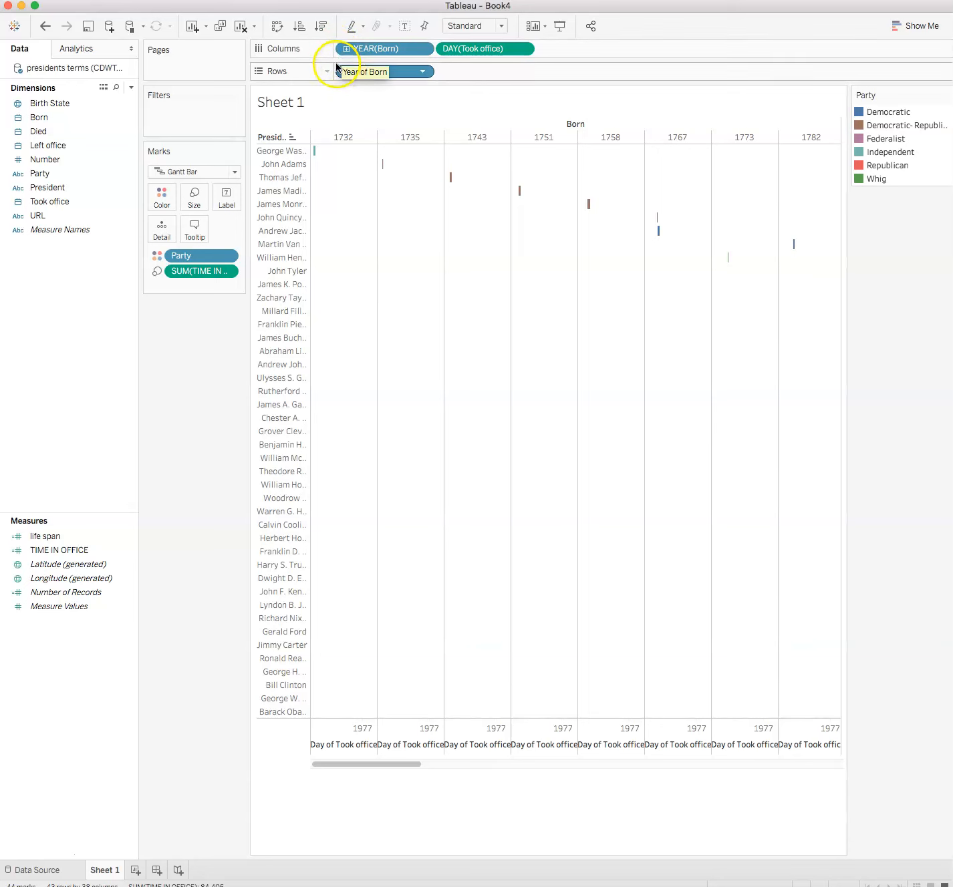
click(423, 50)
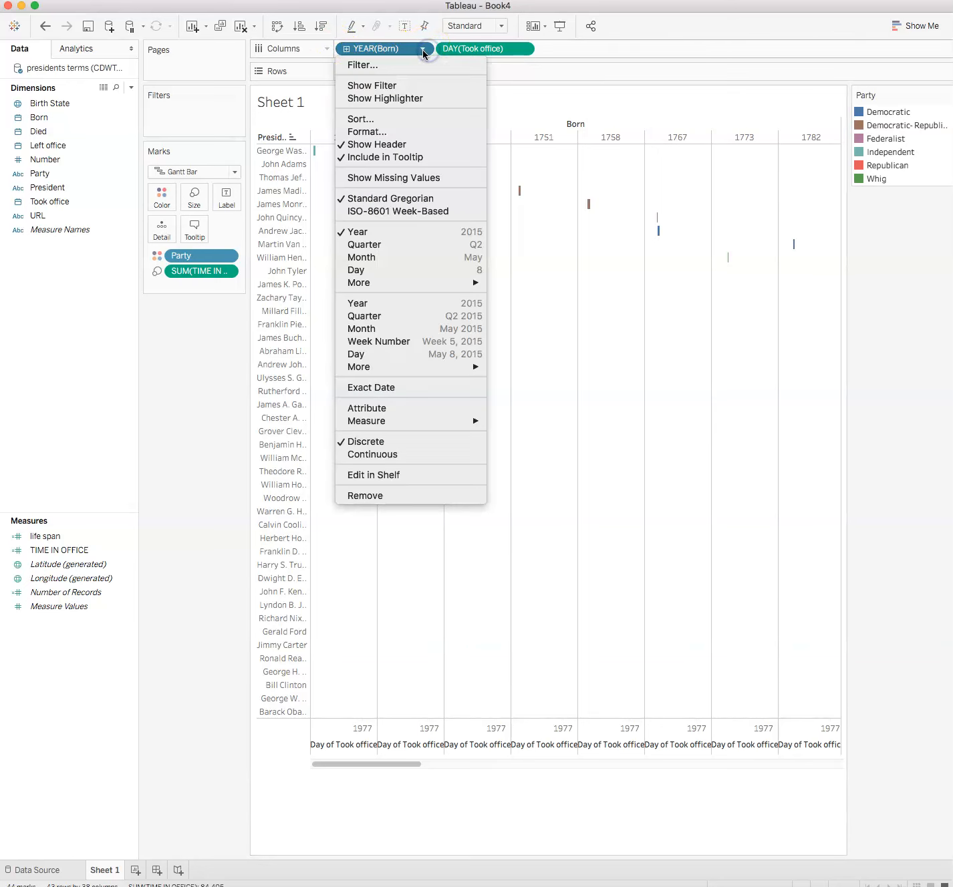
click(372, 456)
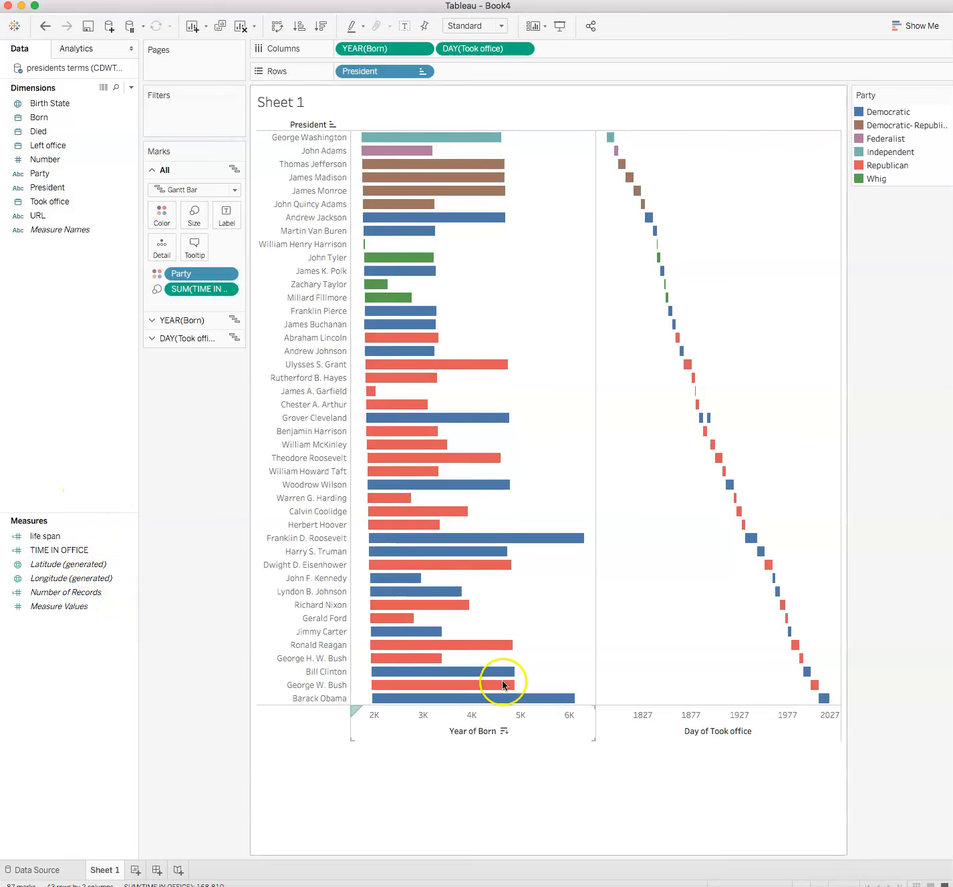
mouse_move(499, 675)
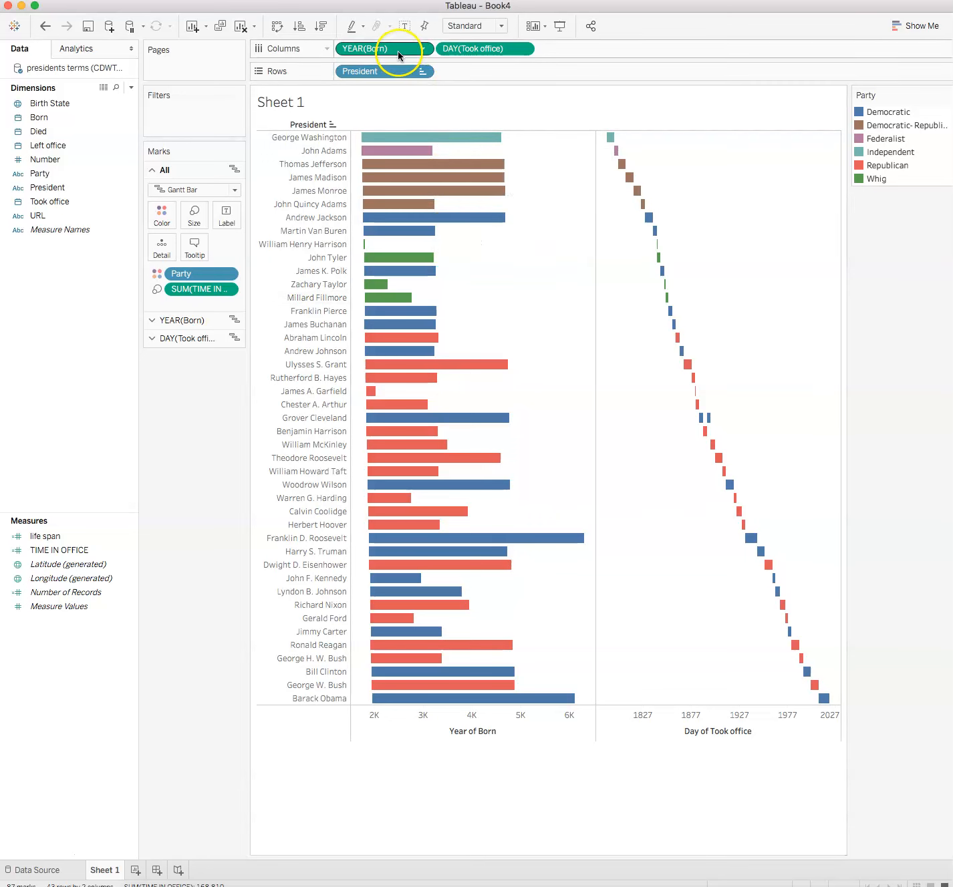
click(423, 49)
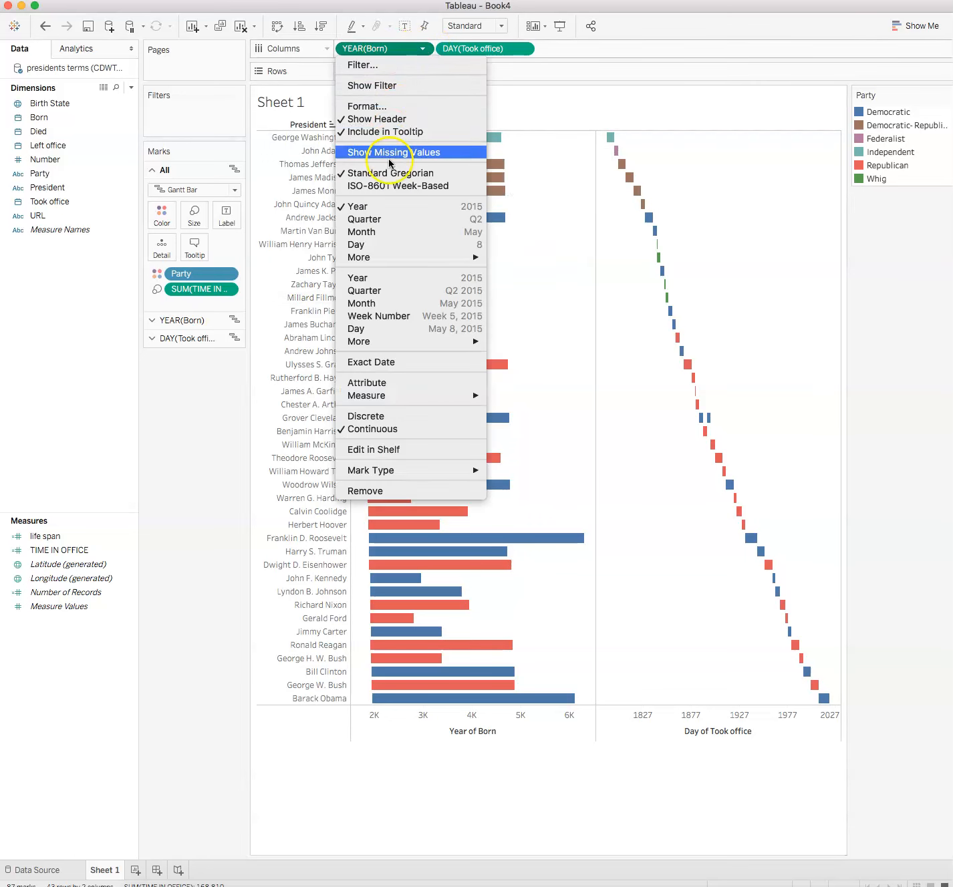
click(413, 329)
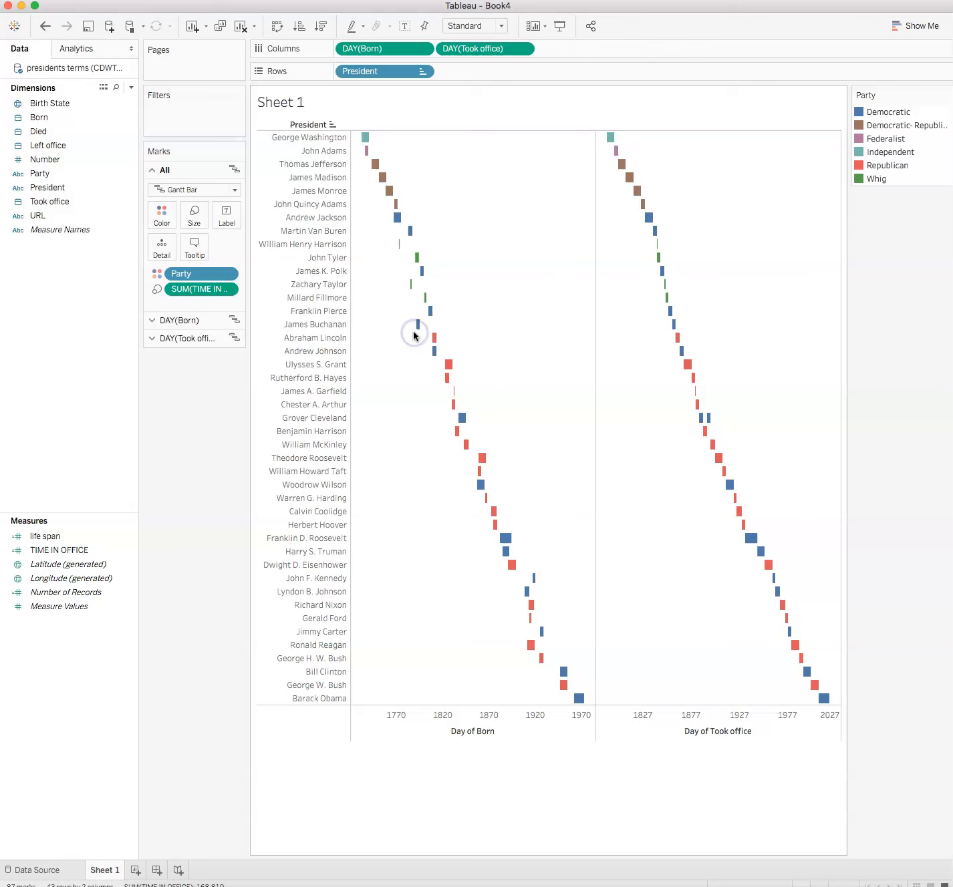
- For the Born marks only, remove TIME IN OFFICE from the sizing and replace the Party coloring with life span
click(204, 322)
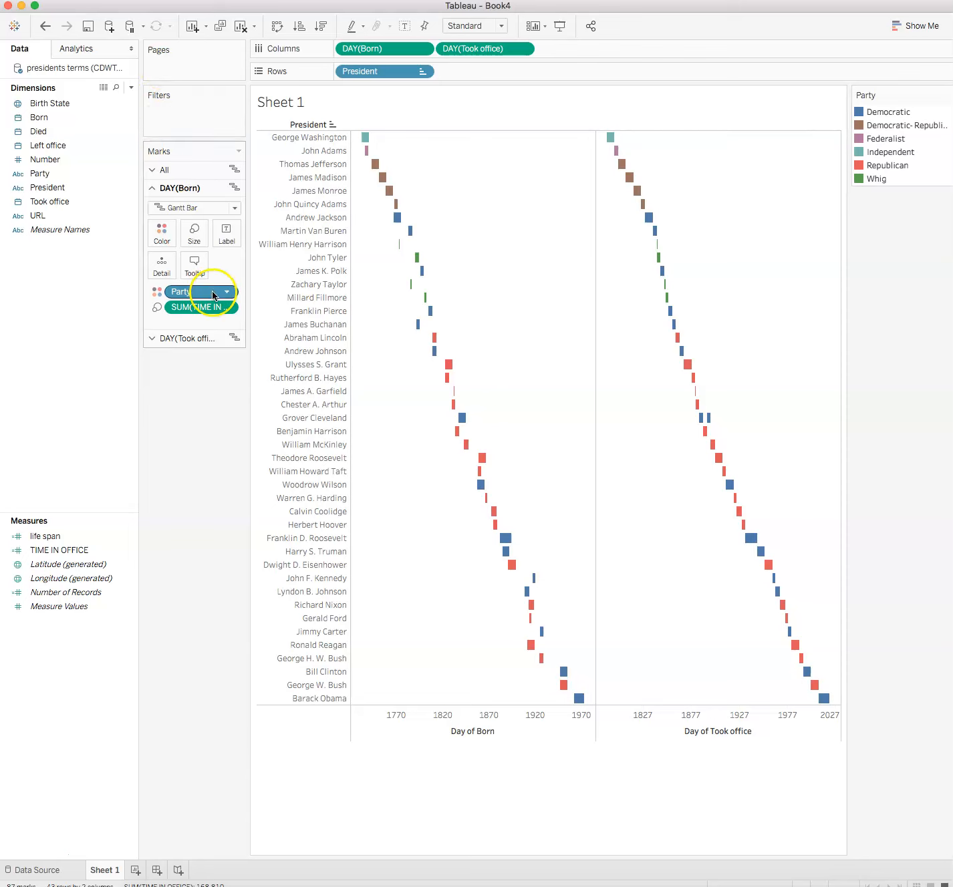
click(192, 308)
drag(193, 310, 134, 375)
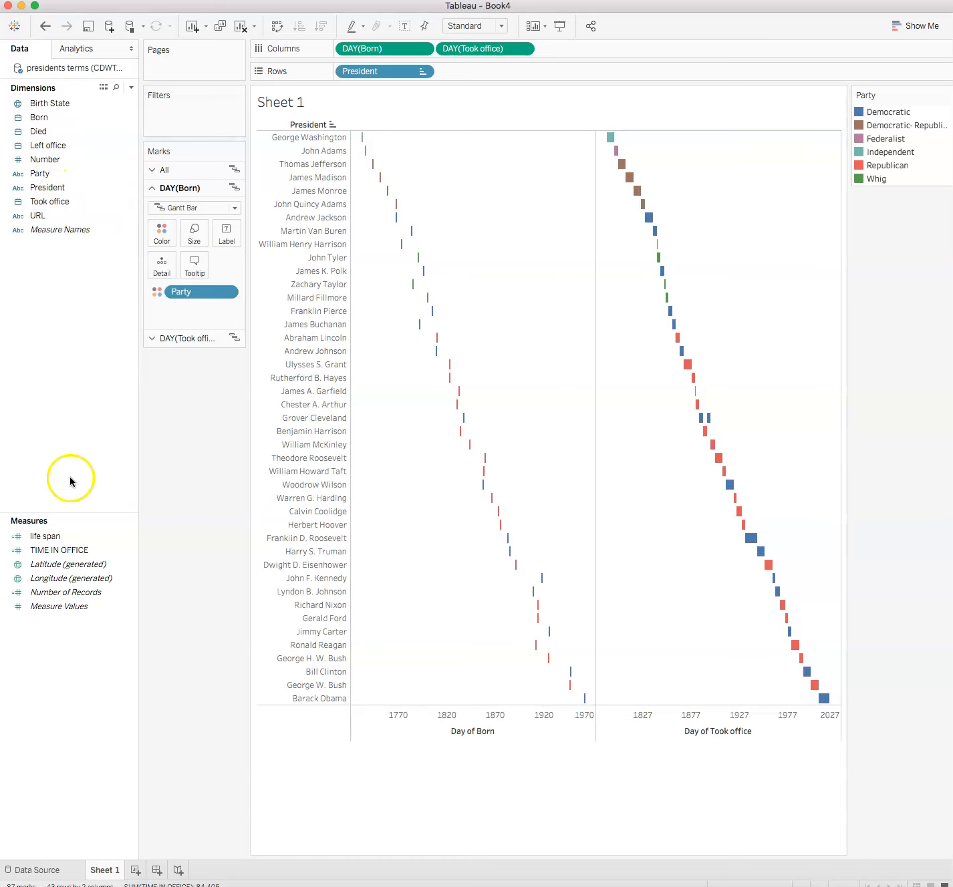
drag(19, 536, 154, 438)
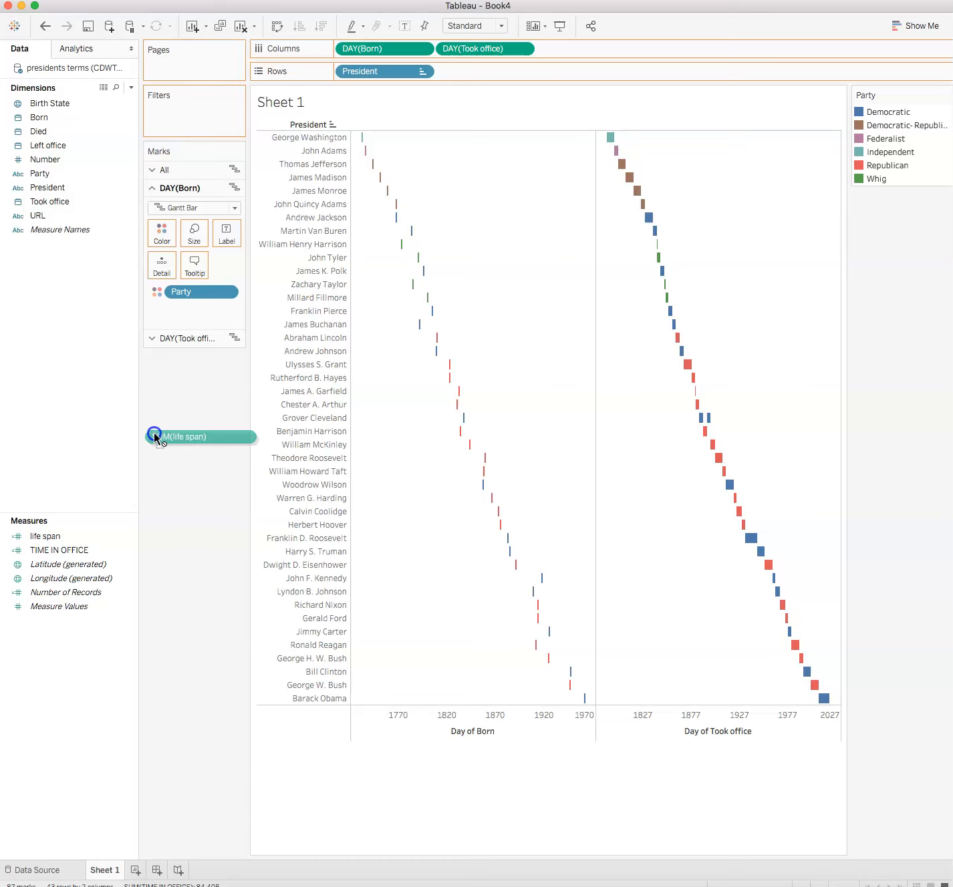
drag(154, 438, 155, 234)
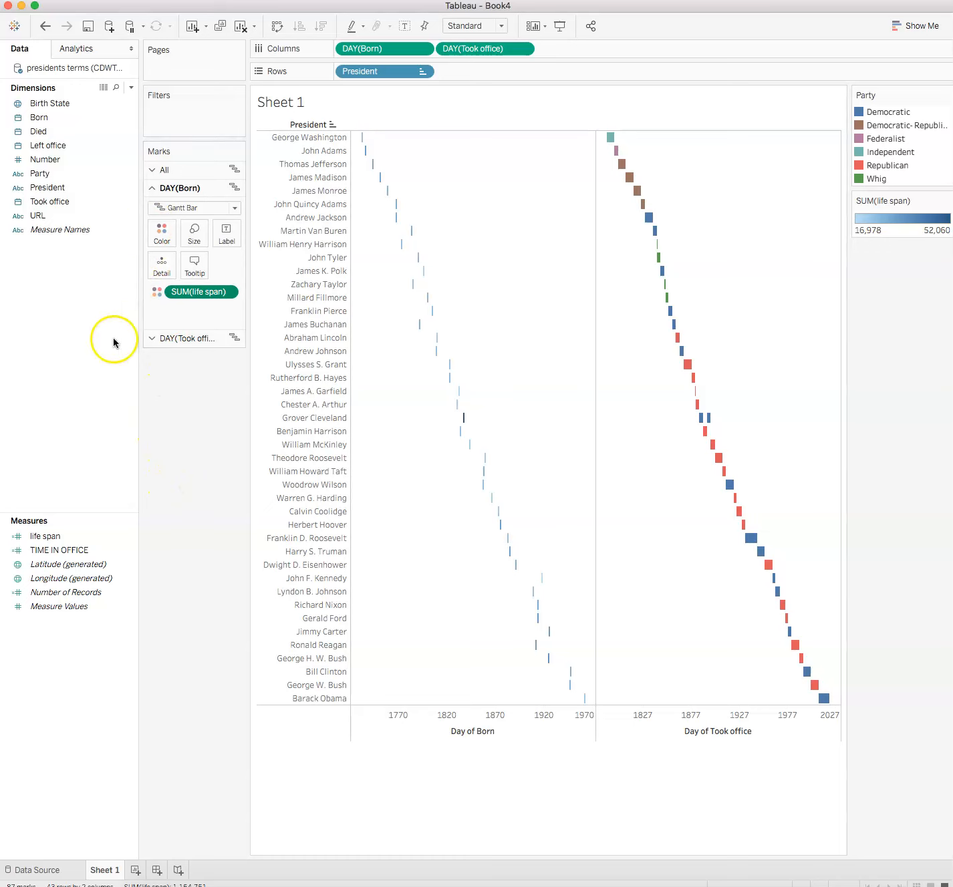
- Combine Took office with Born as a dual axis and synchronize the two date axes
click(157, 338)
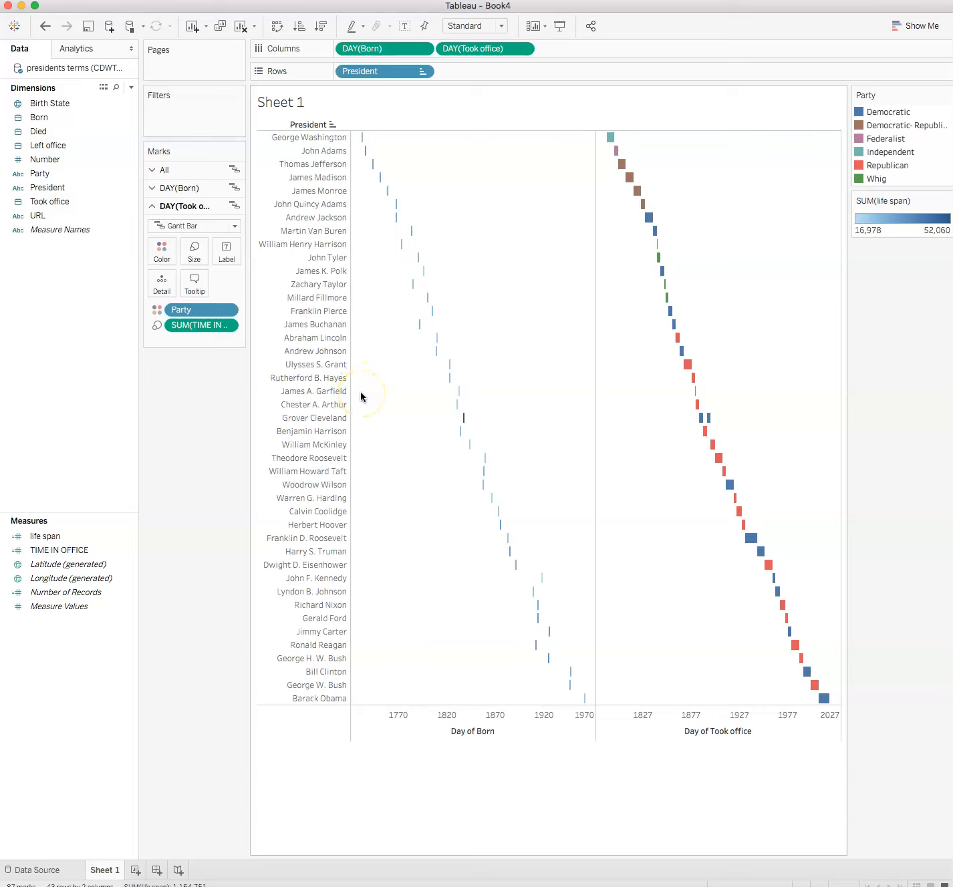
click(526, 51)
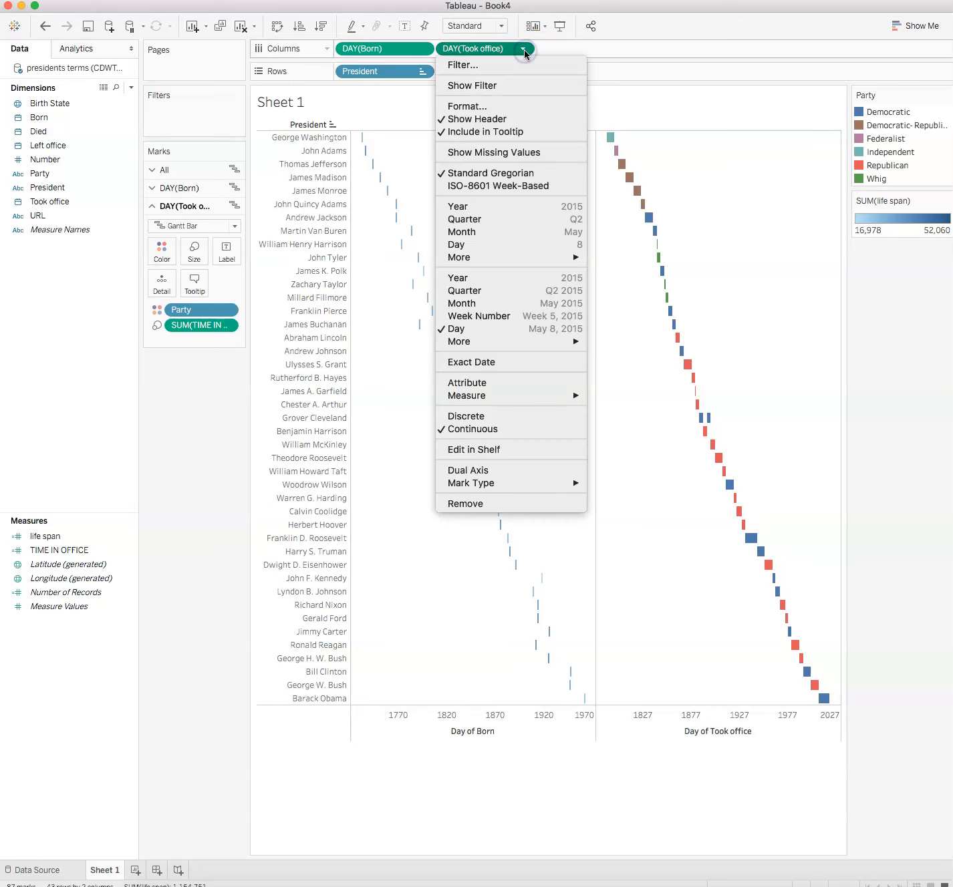
click(474, 472)
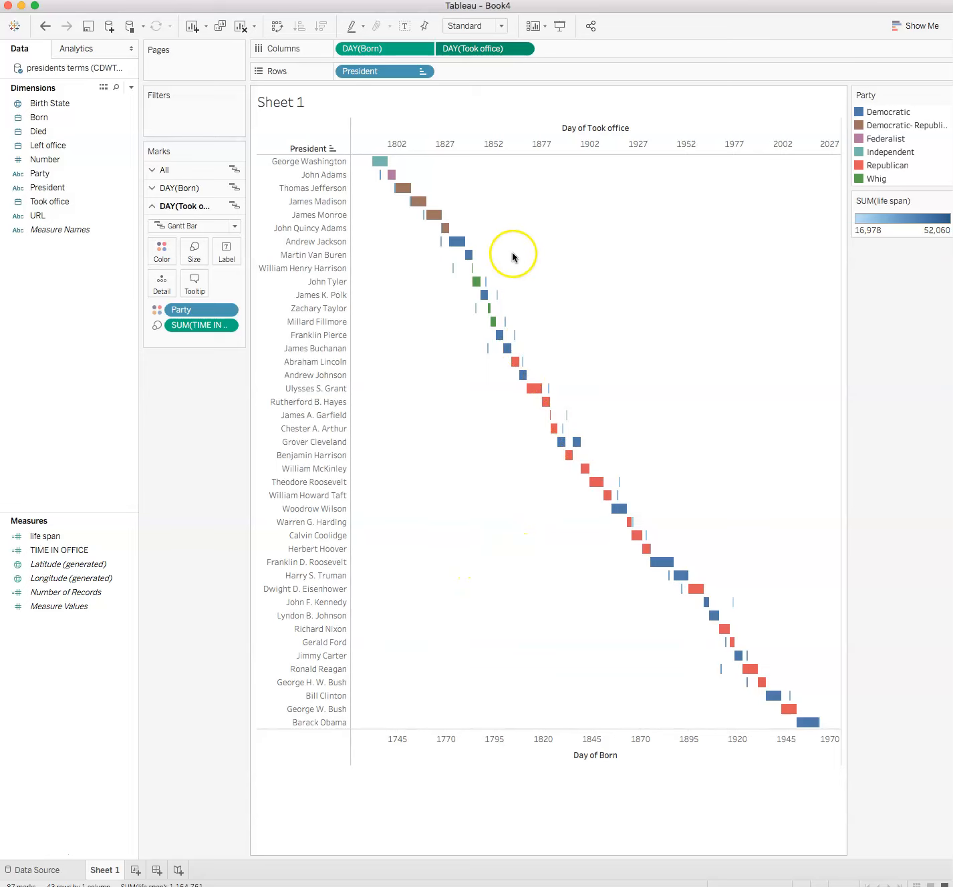
right_click(610, 130)
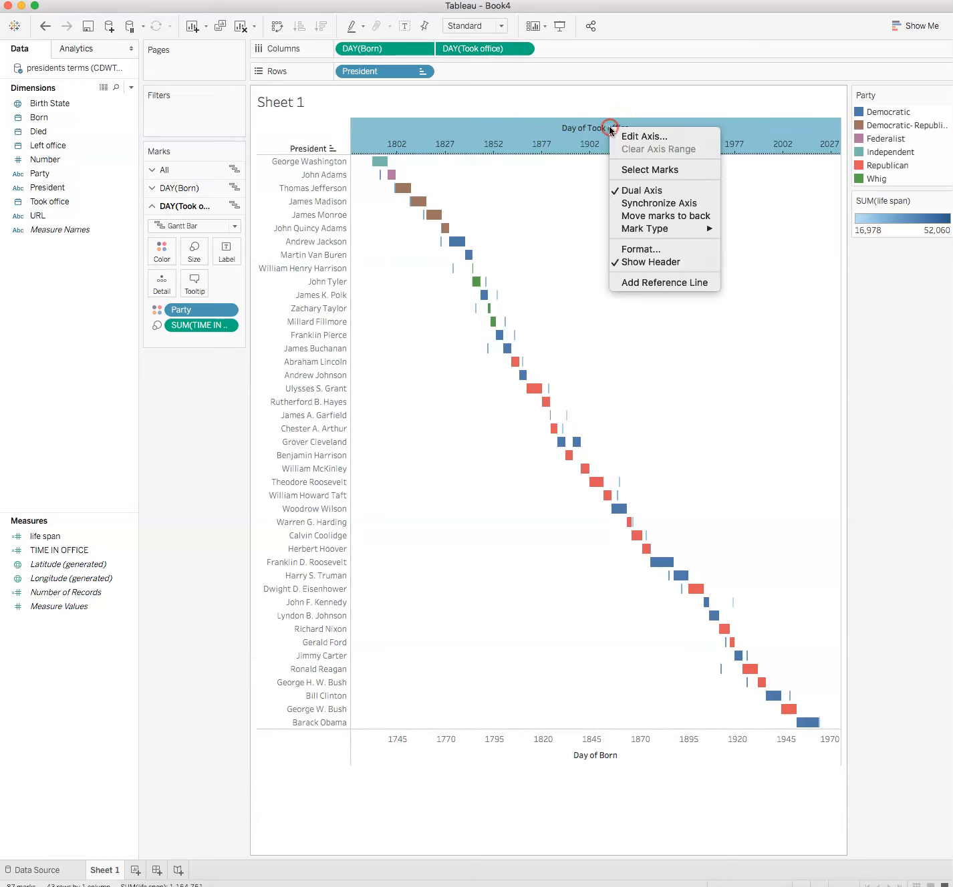
click(650, 205)
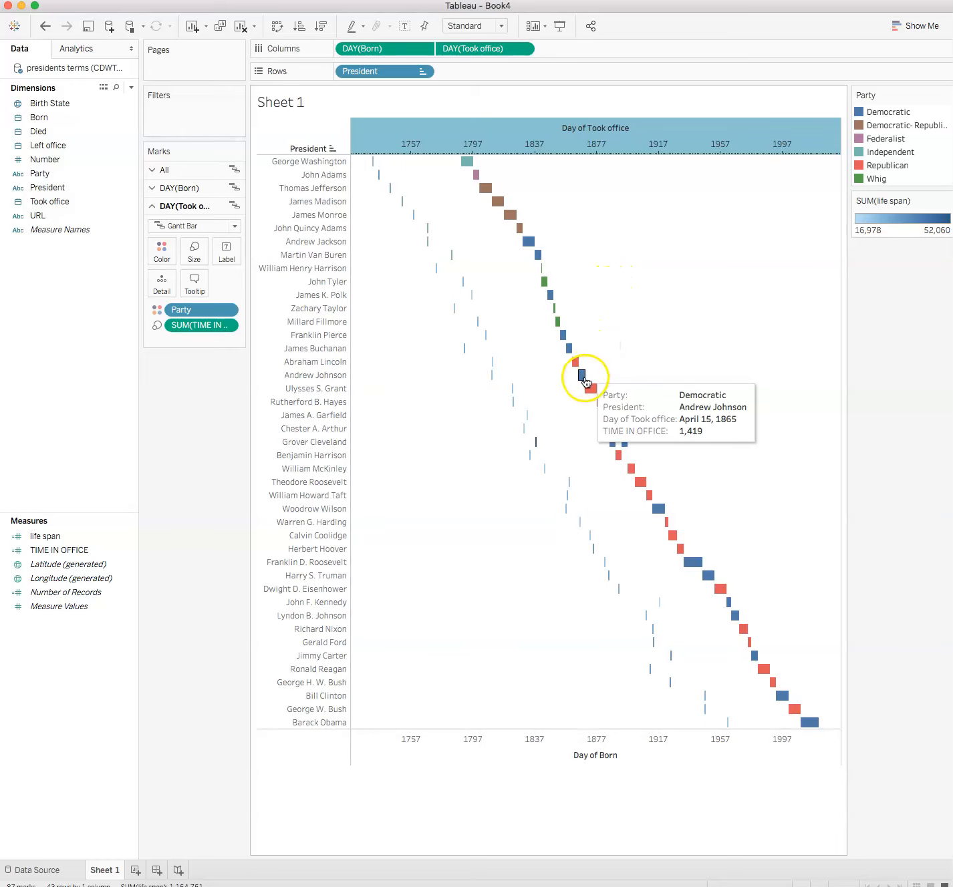
- Size the Born Gantt bars by the life span measure
mouse_move(584, 389)
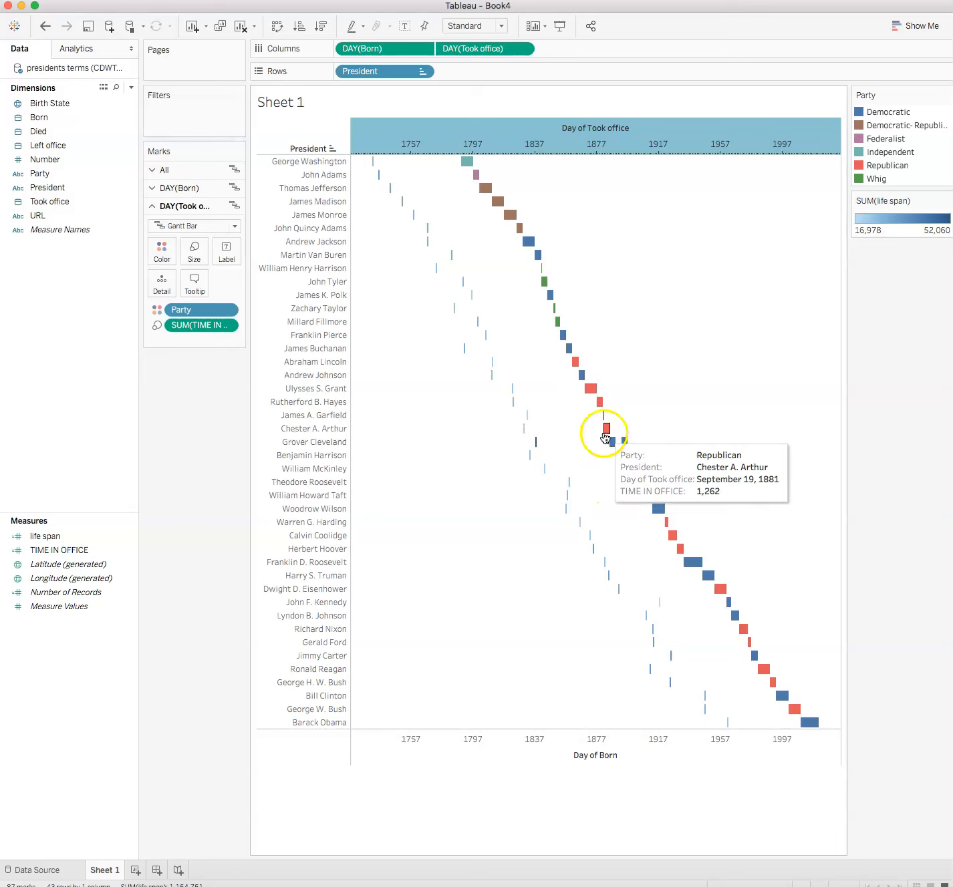
mouse_move(650, 672)
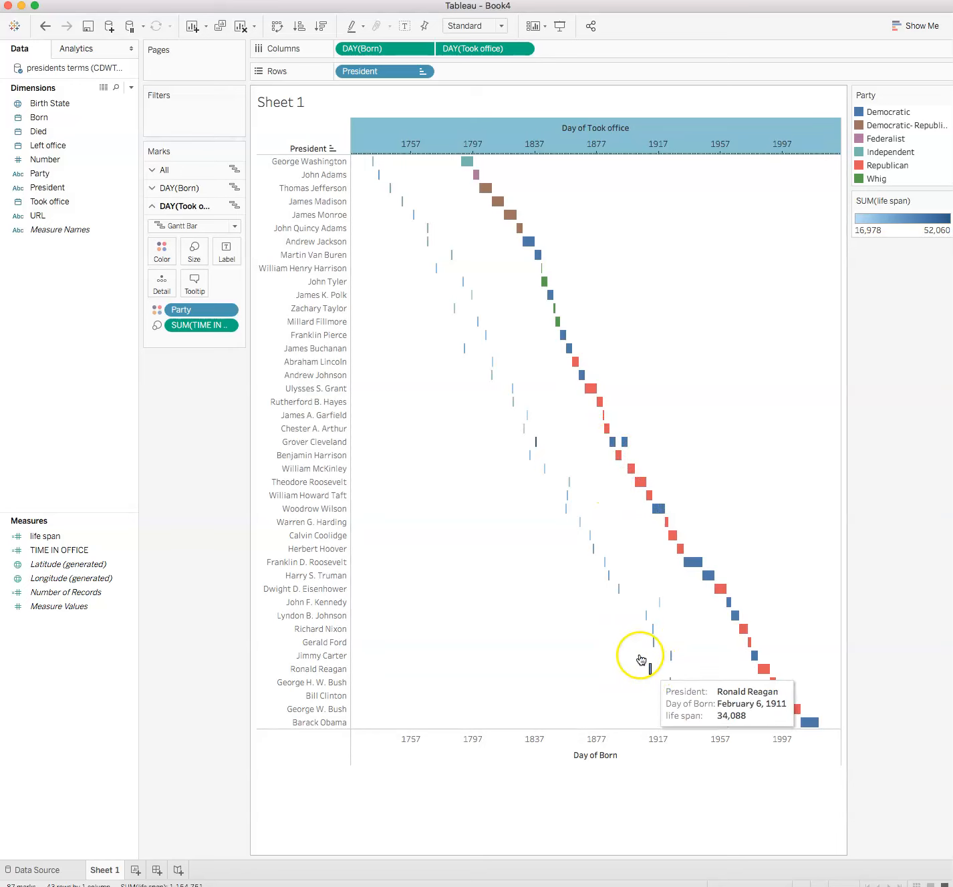
click(159, 189)
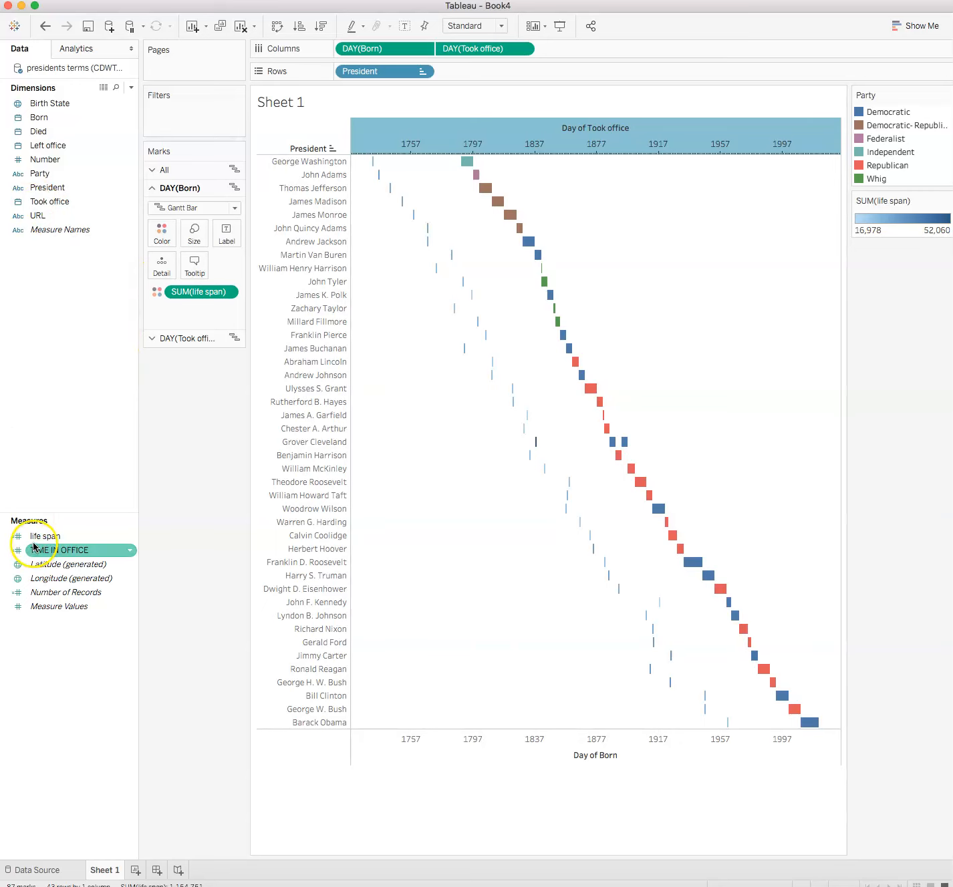
drag(36, 536, 187, 238)
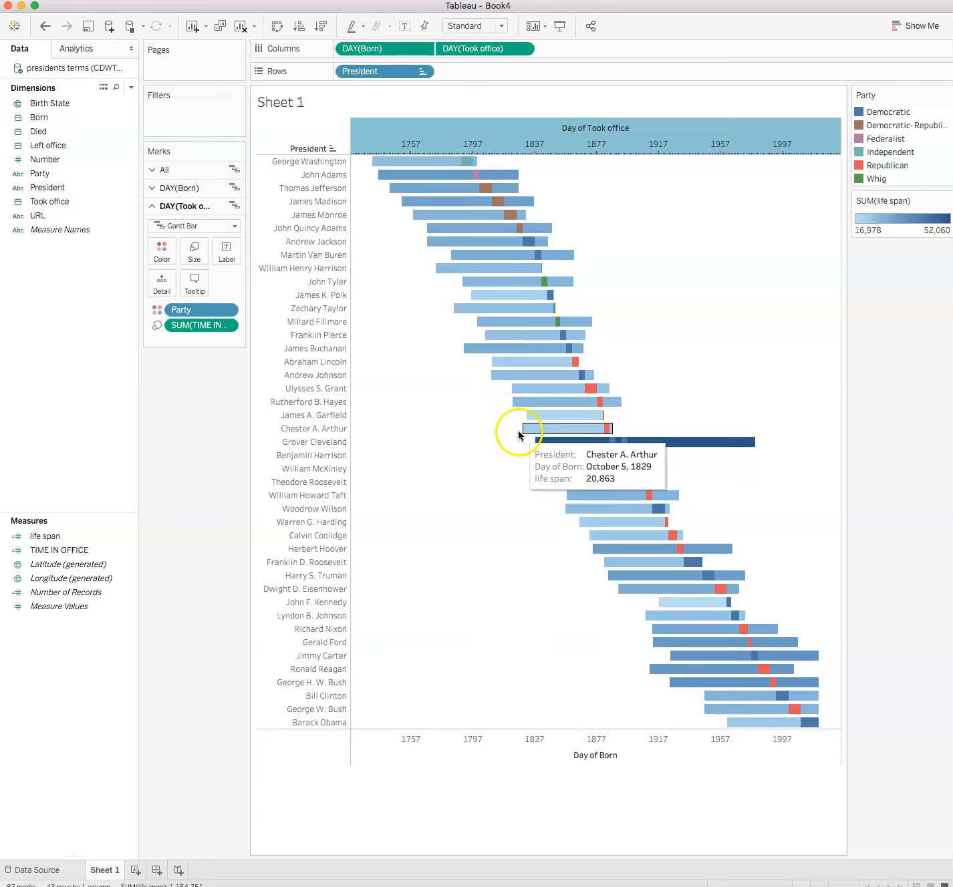
- Examine Grover Cleveland's unusually long life span bar and view its underlying data
mouse_move(731, 447)
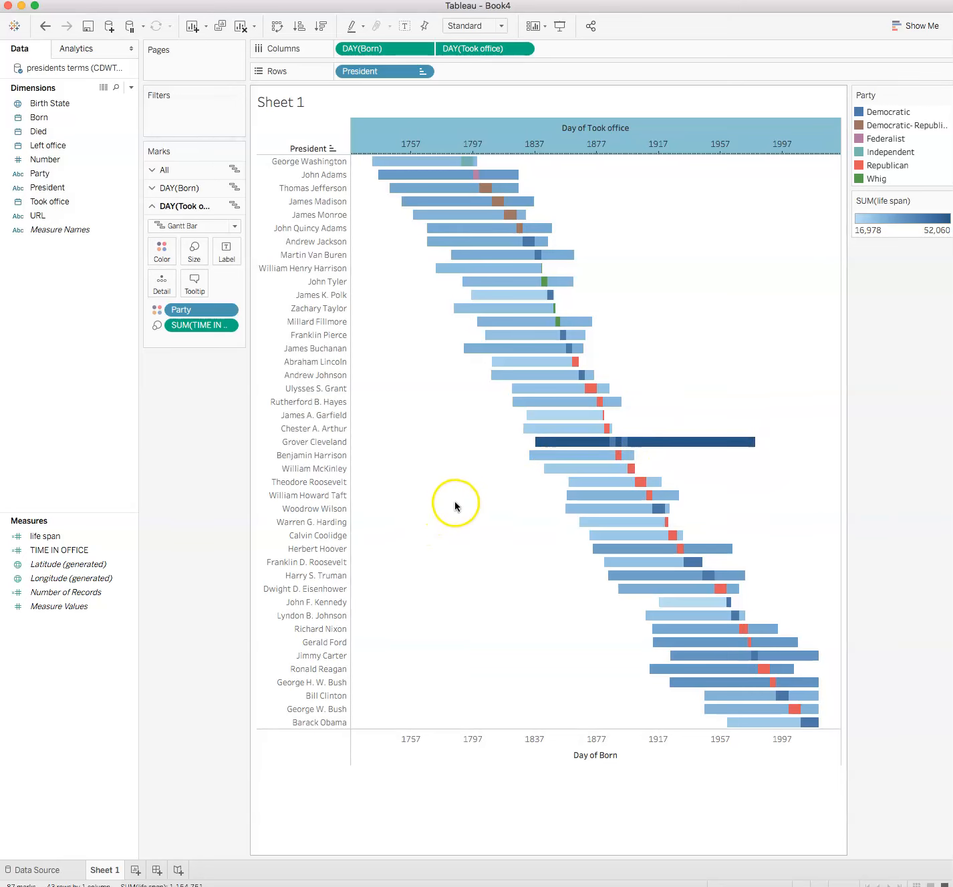
mouse_move(649, 446)
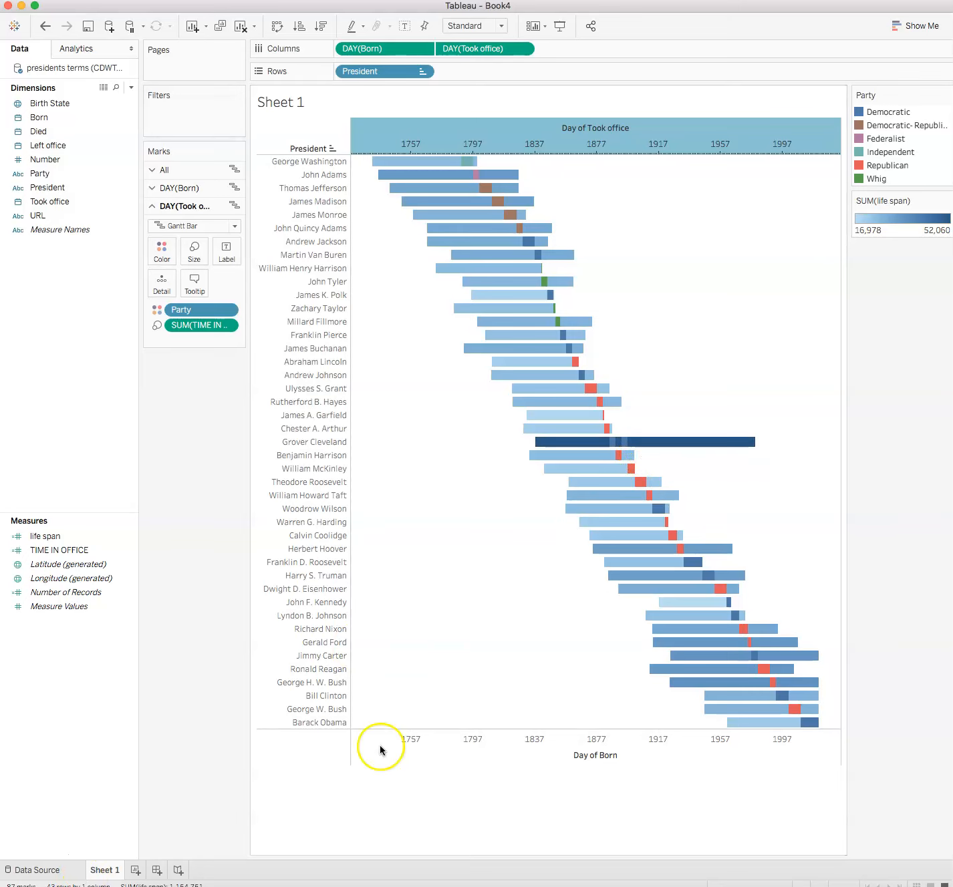
click(695, 447)
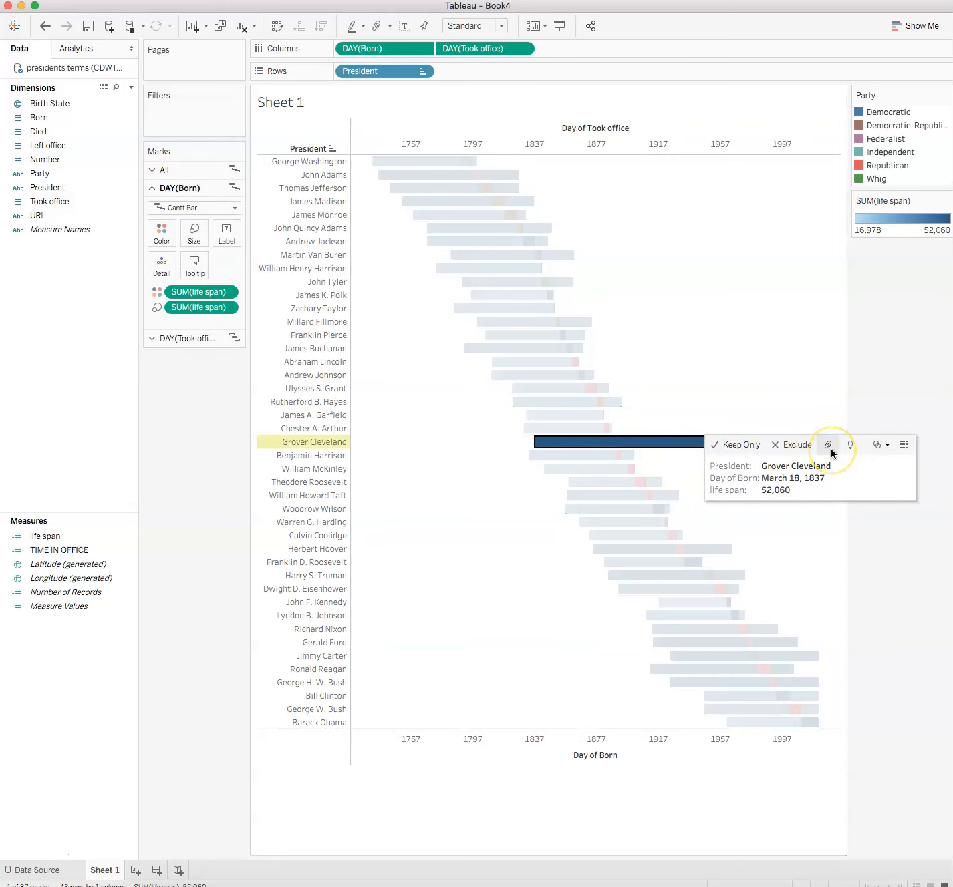
click(908, 443)
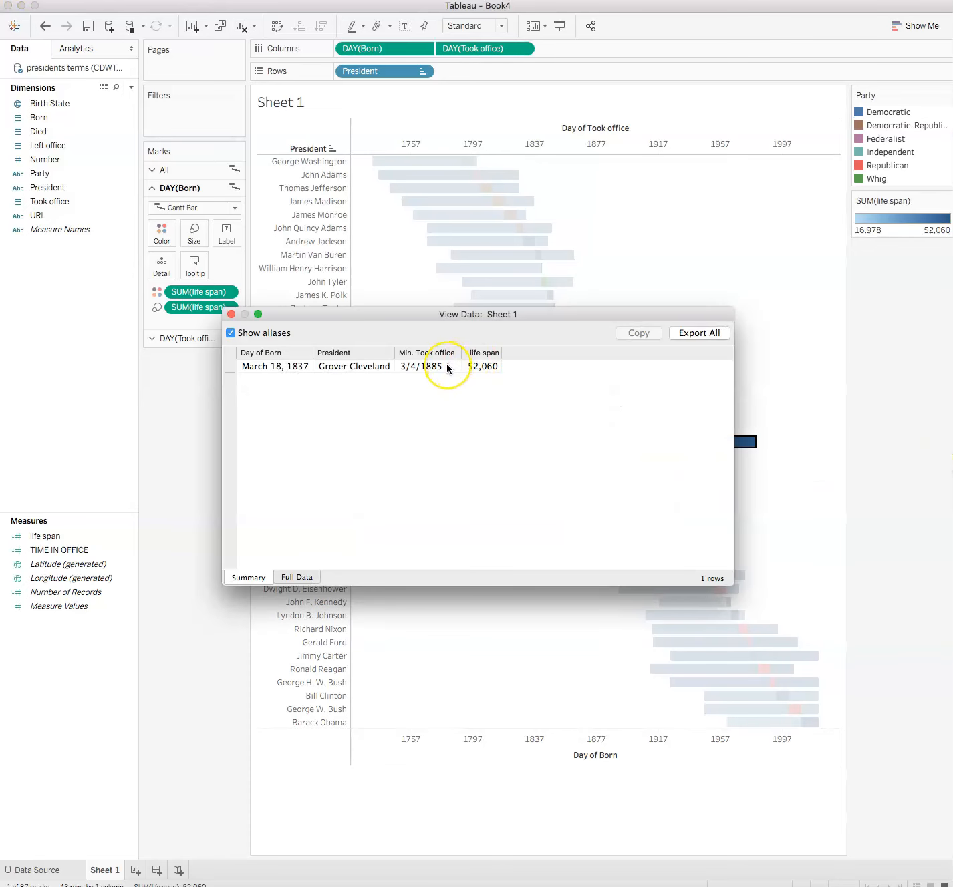
- Examine the full underlying records for Grover Cleveland, comparing the born and died dates of both rows, and close the data view
click(486, 367)
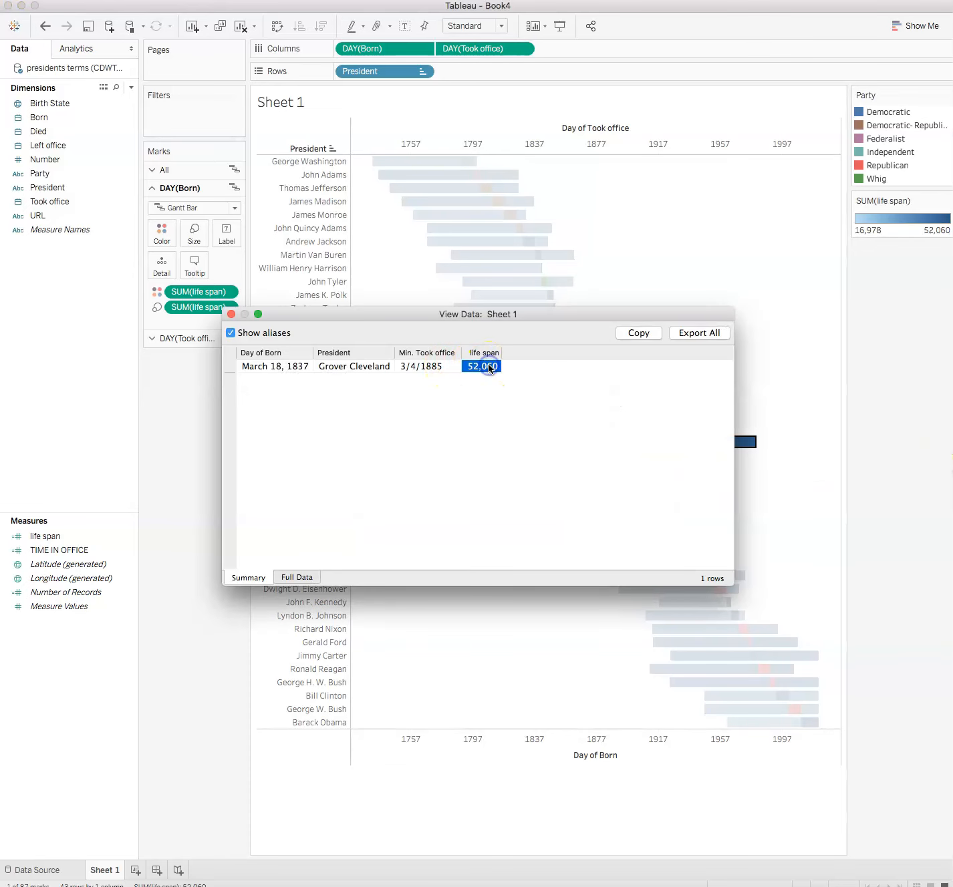
click(282, 576)
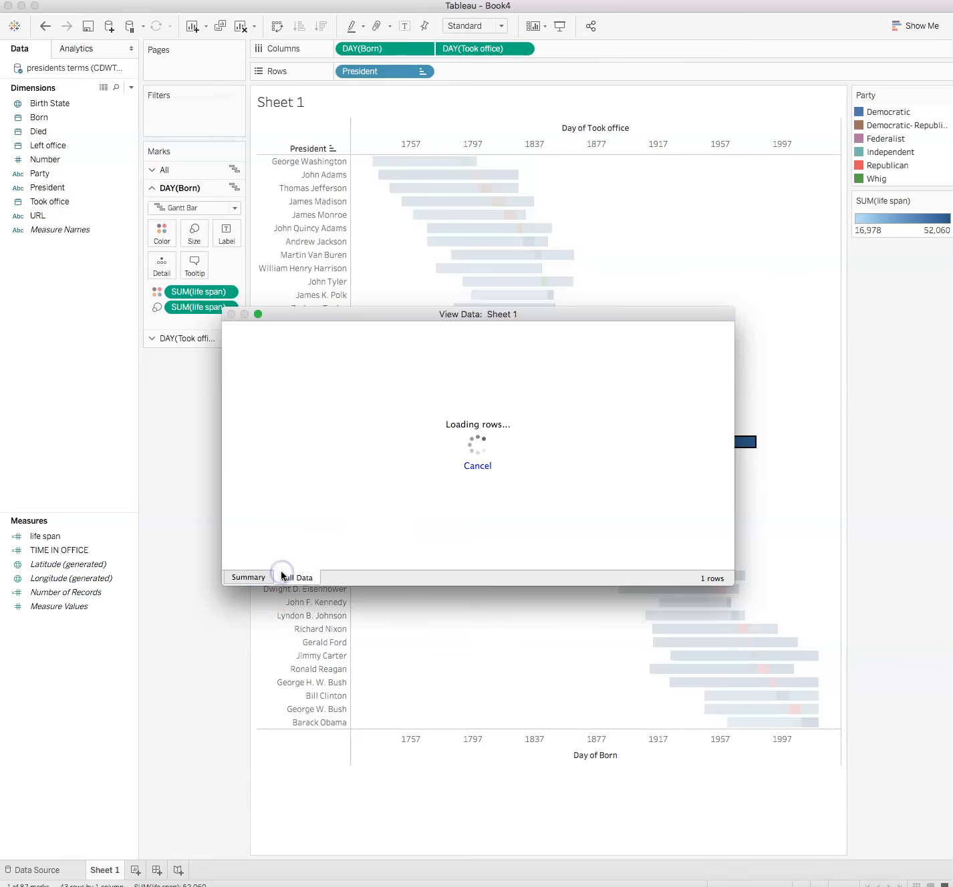
drag(738, 589, 952, 869)
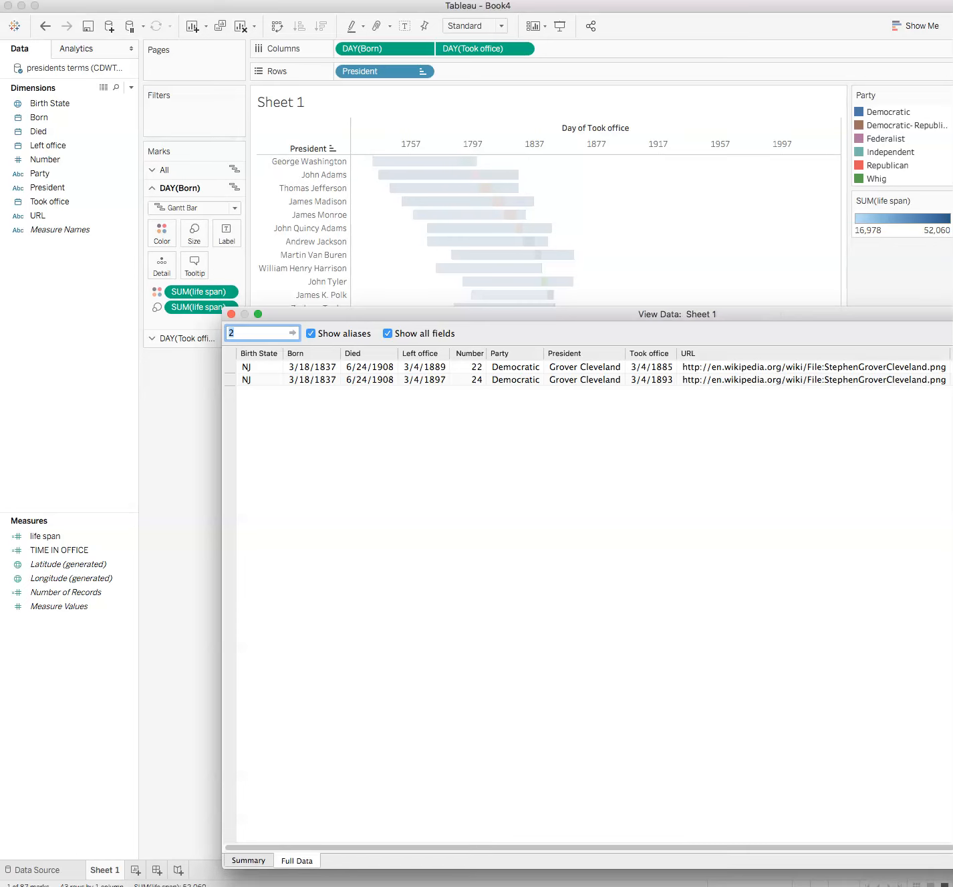
click(380, 368)
click(378, 380)
click(300, 380)
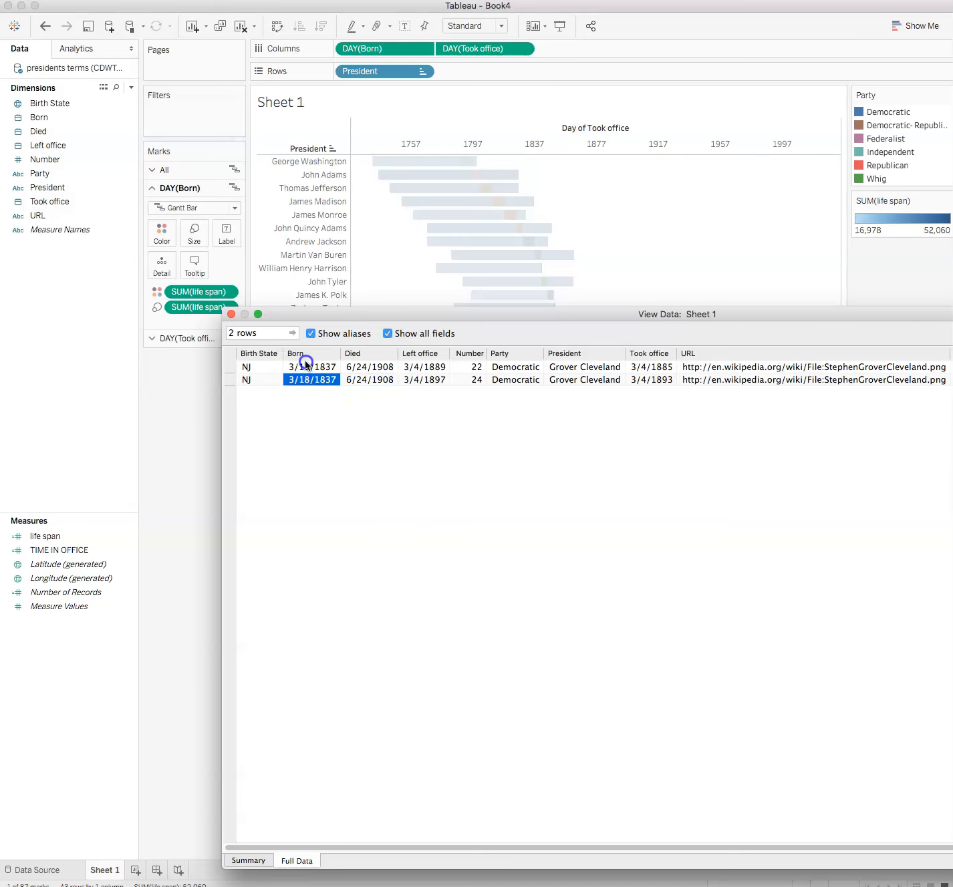
click(314, 380)
click(232, 315)
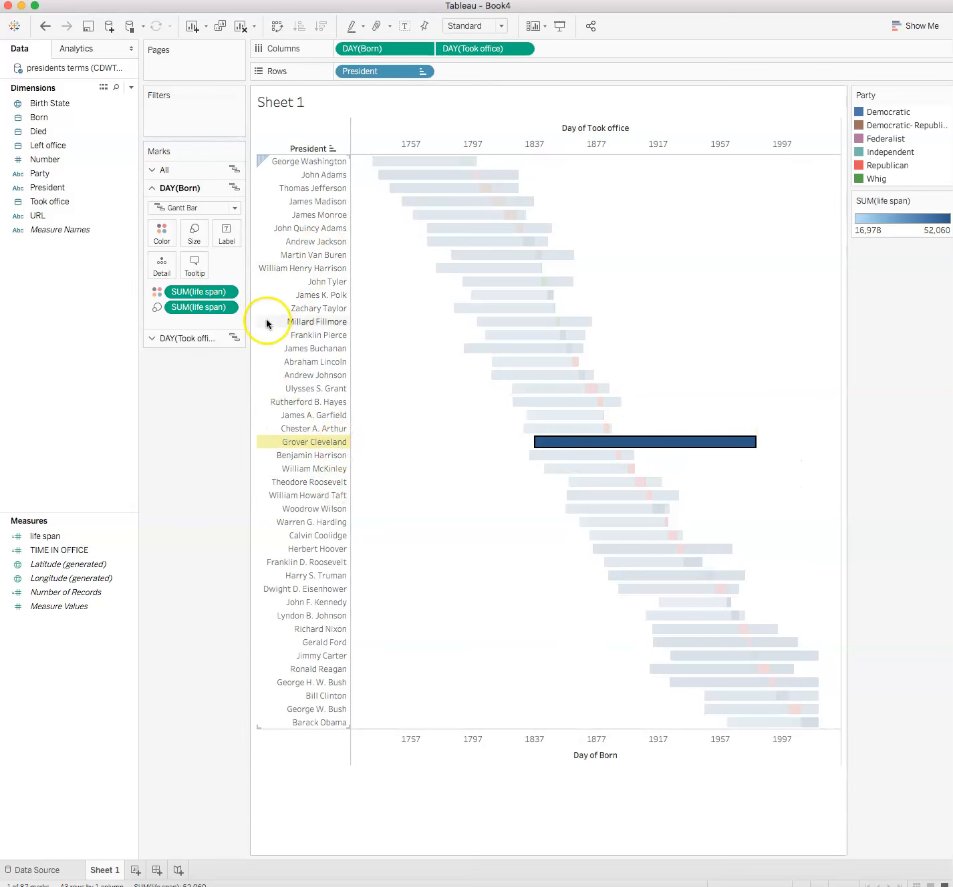
- Change the aggregation of the life span coloring on the Born marks to Minimum and finally to Maximum
click(226, 293)
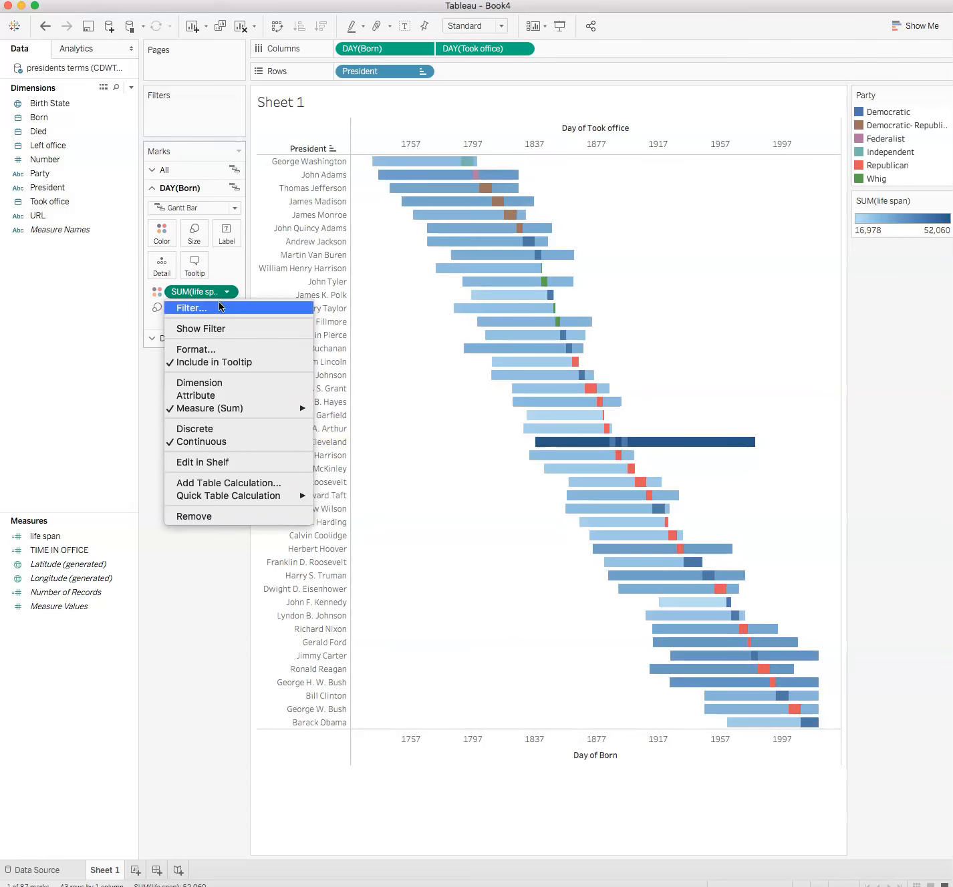
mouse_move(255, 408)
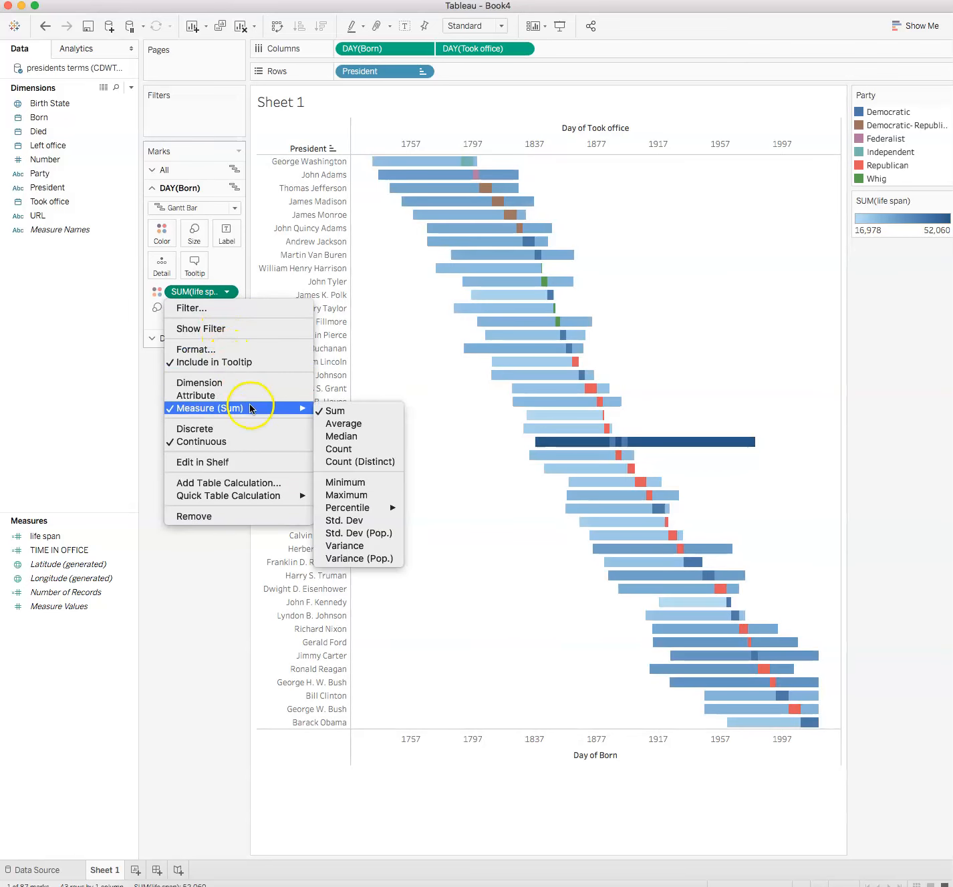
click(377, 483)
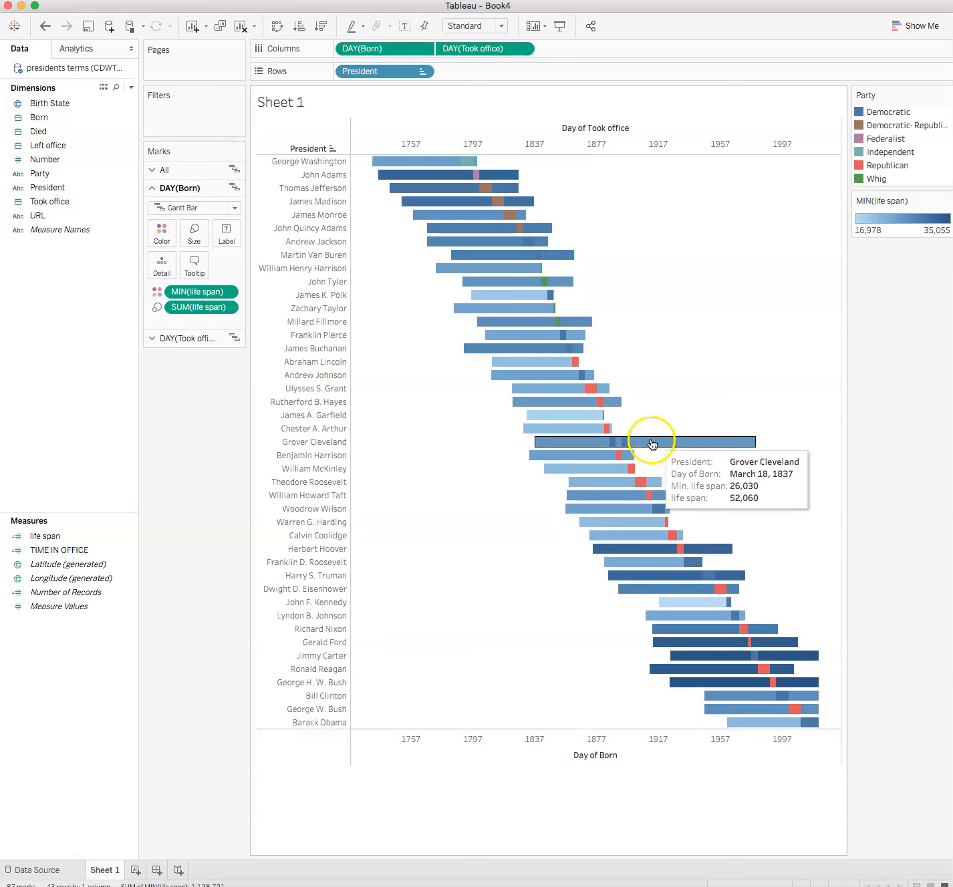
click(228, 293)
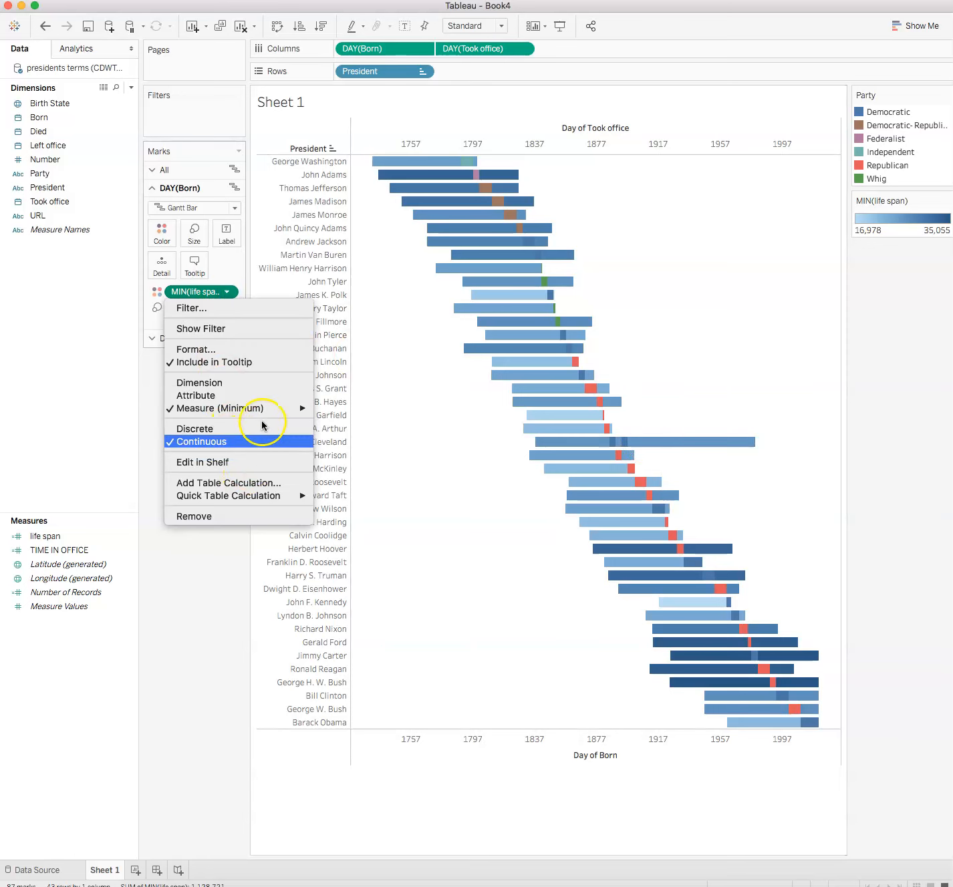
mouse_move(269, 407)
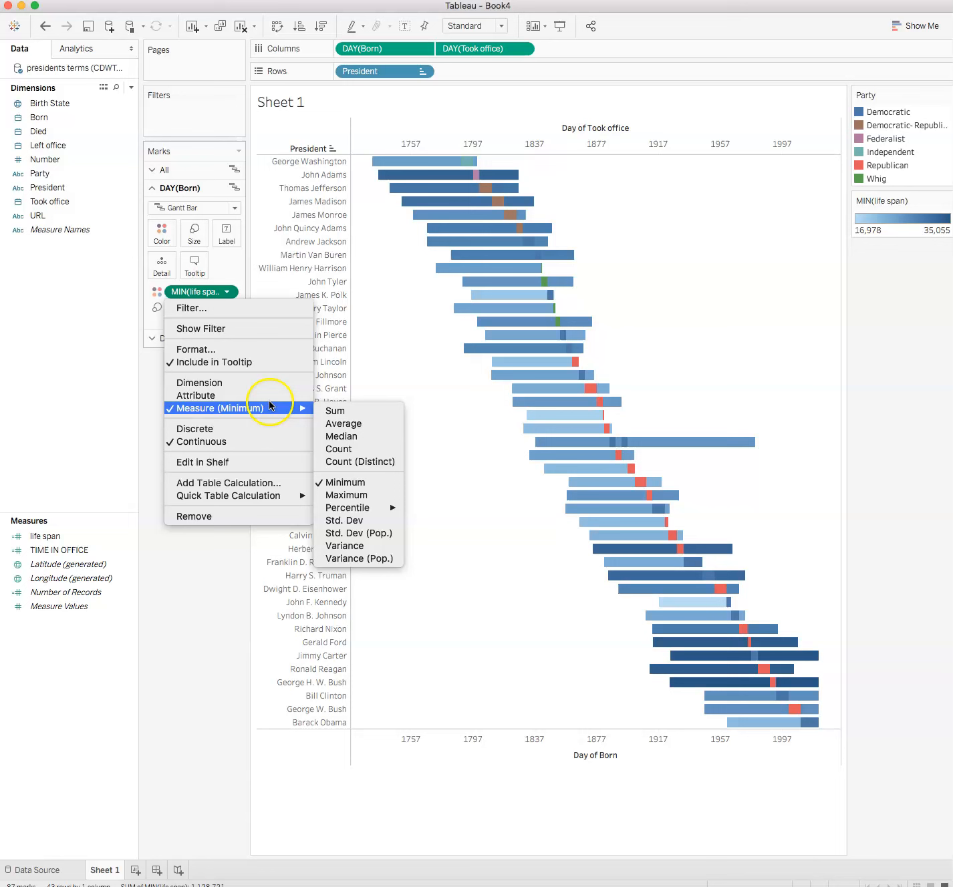
click(377, 495)
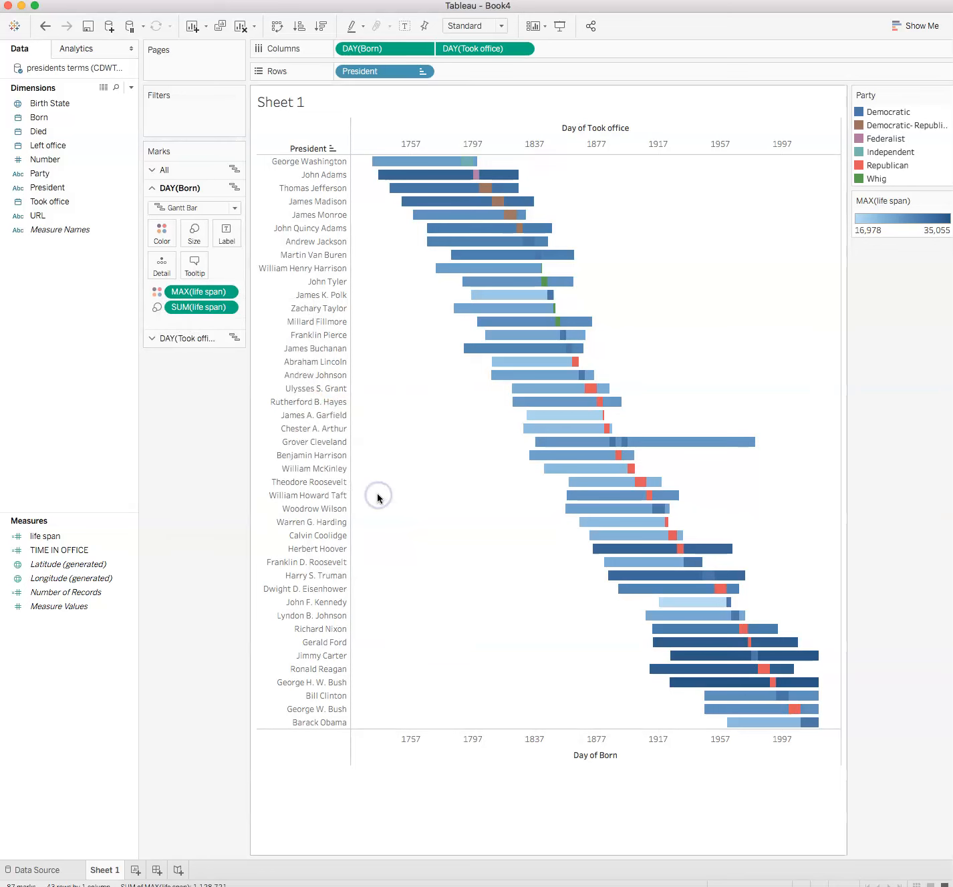
- Set the aggregation of the life span measure that sizes the Born bars to Minimum
click(227, 308)
mouse_move(250, 422)
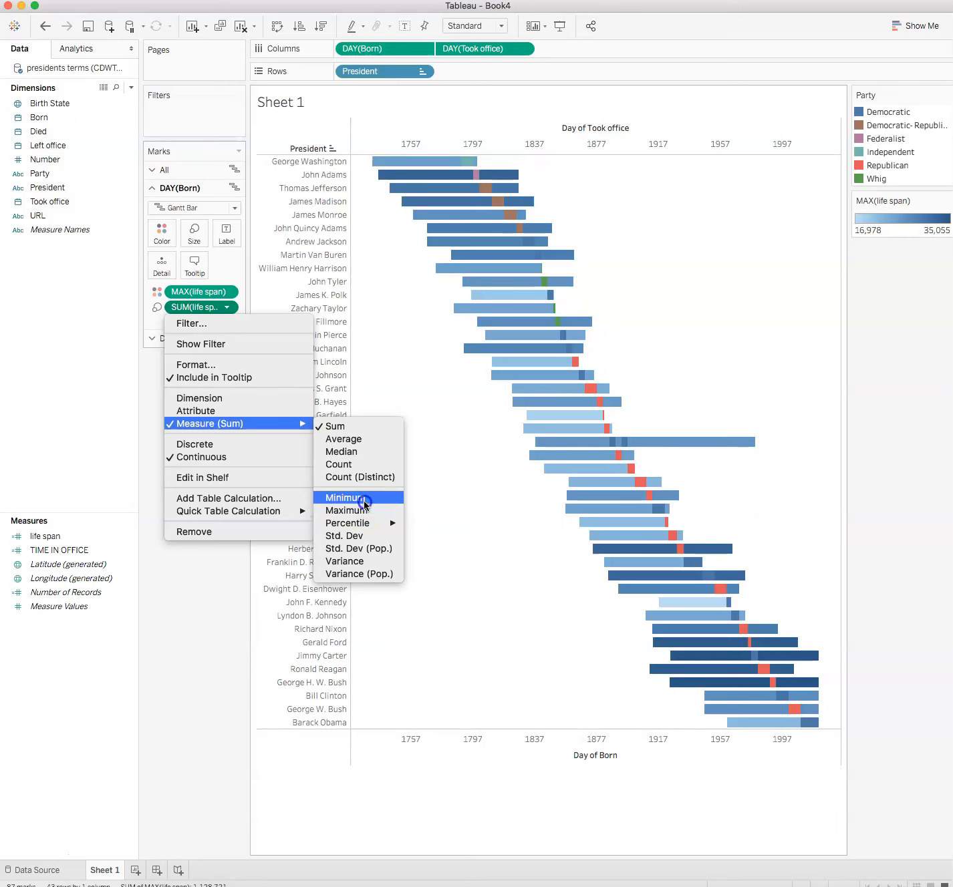
click(361, 498)
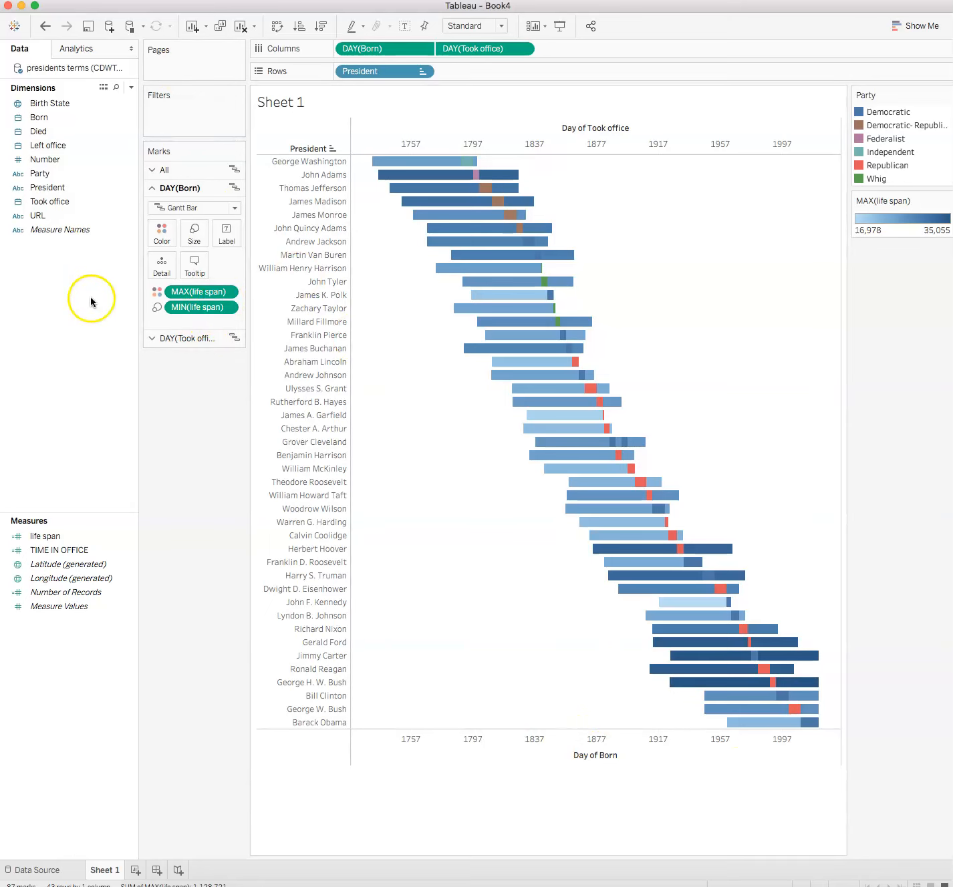
- Remove the life span coloring from the Born marks and review the bars against the party-colored terms
drag(175, 291, 70, 300)
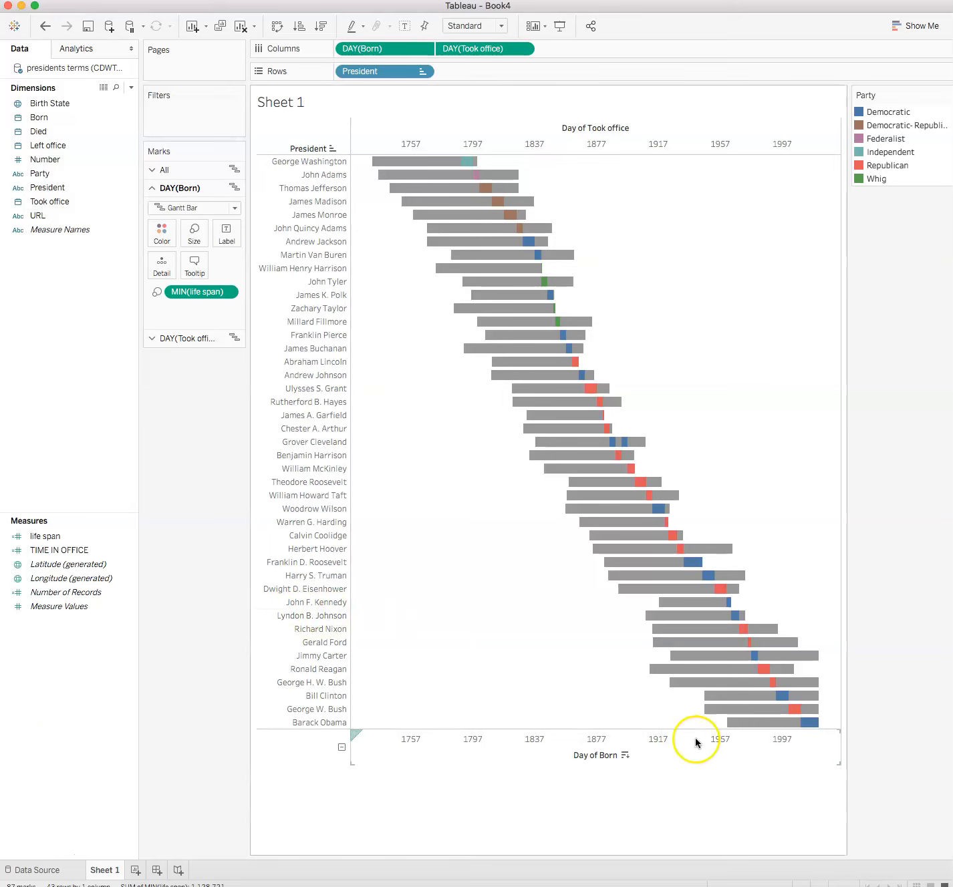
mouse_move(561, 443)
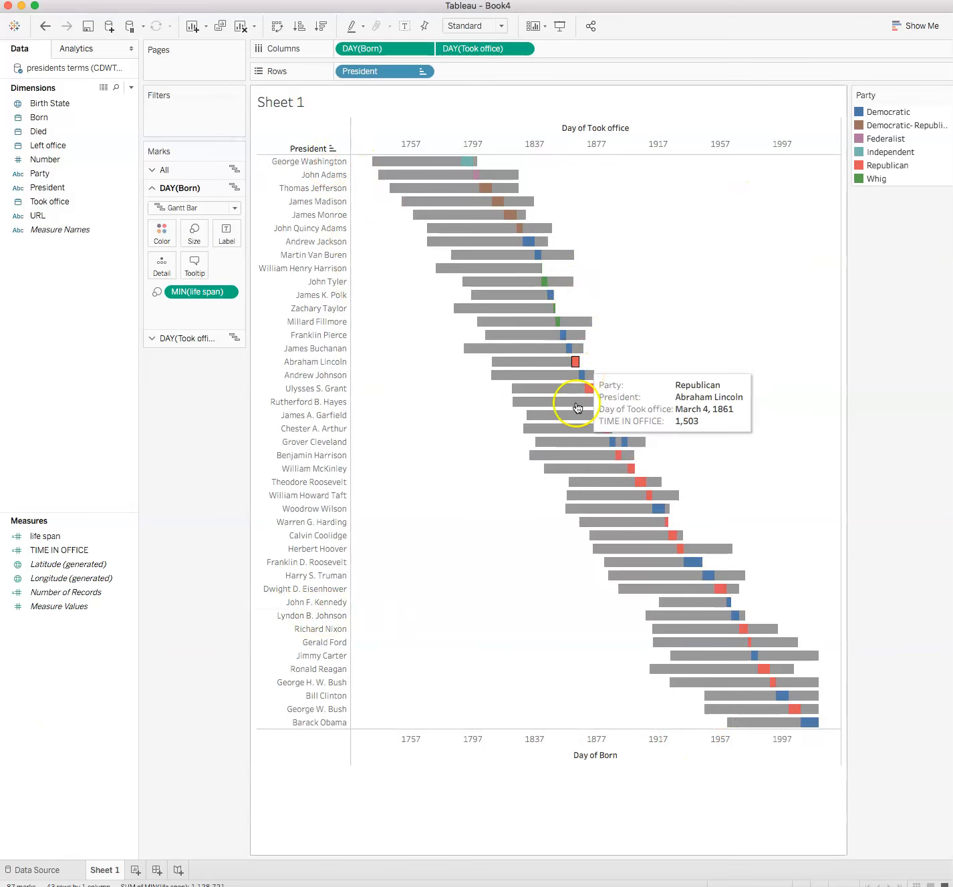
mouse_move(807, 727)
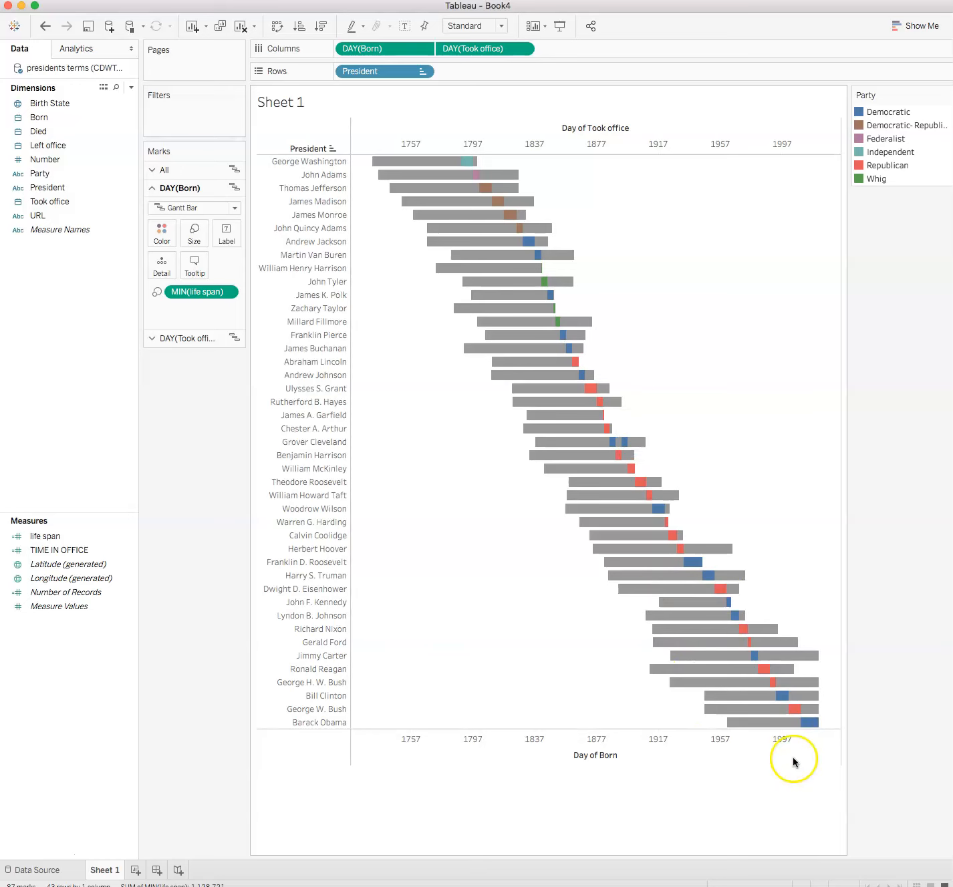
click(802, 713)
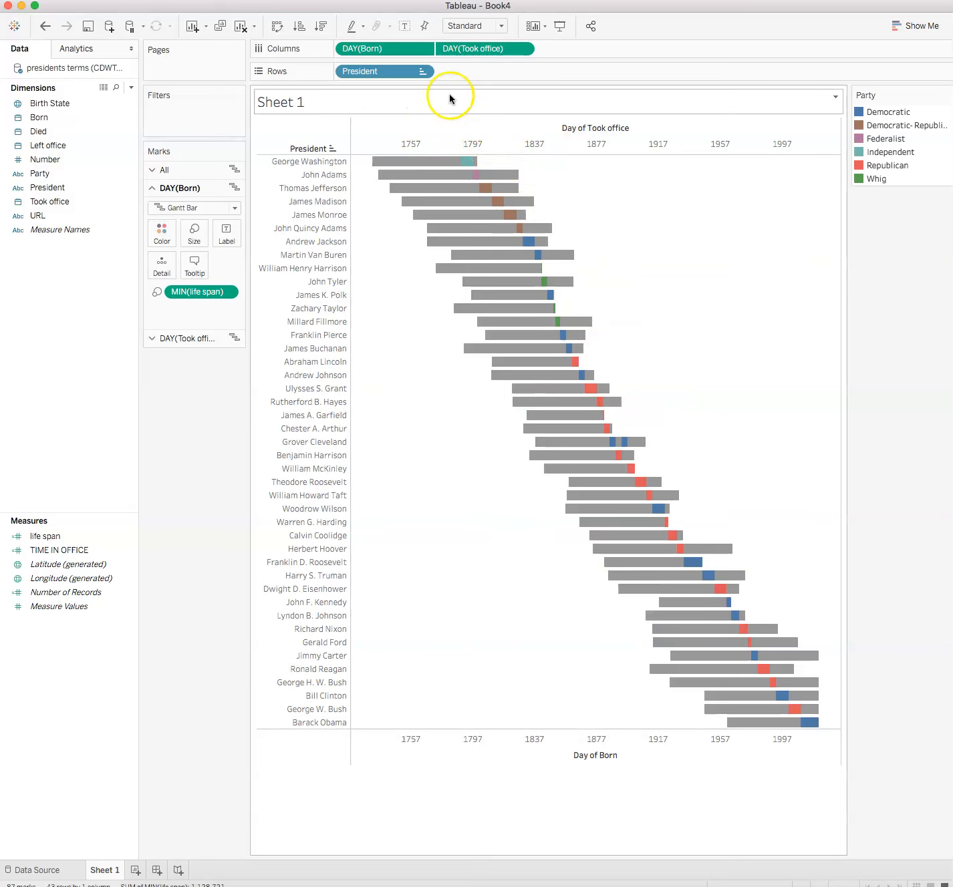
- Rename the worksheet as TIMELINE OF US PRESIDENTS 1789-2017
right_click(111, 871)
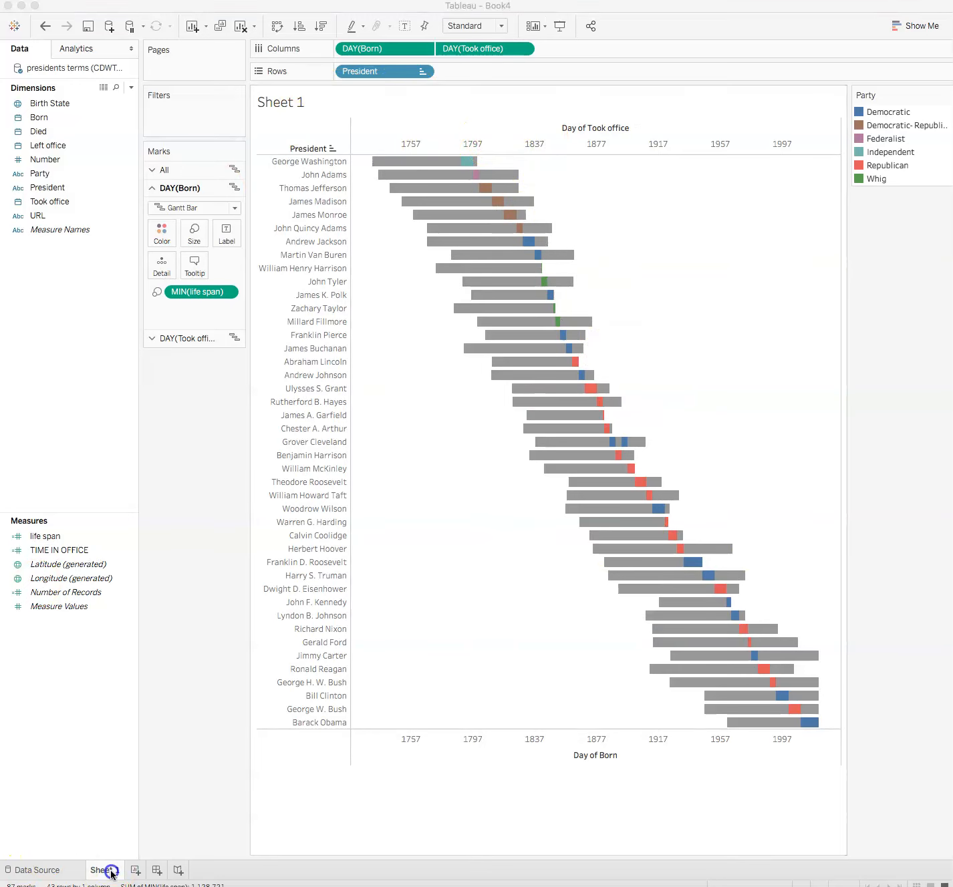
drag(671, 7, 731, 8)
double_click(166, 869)
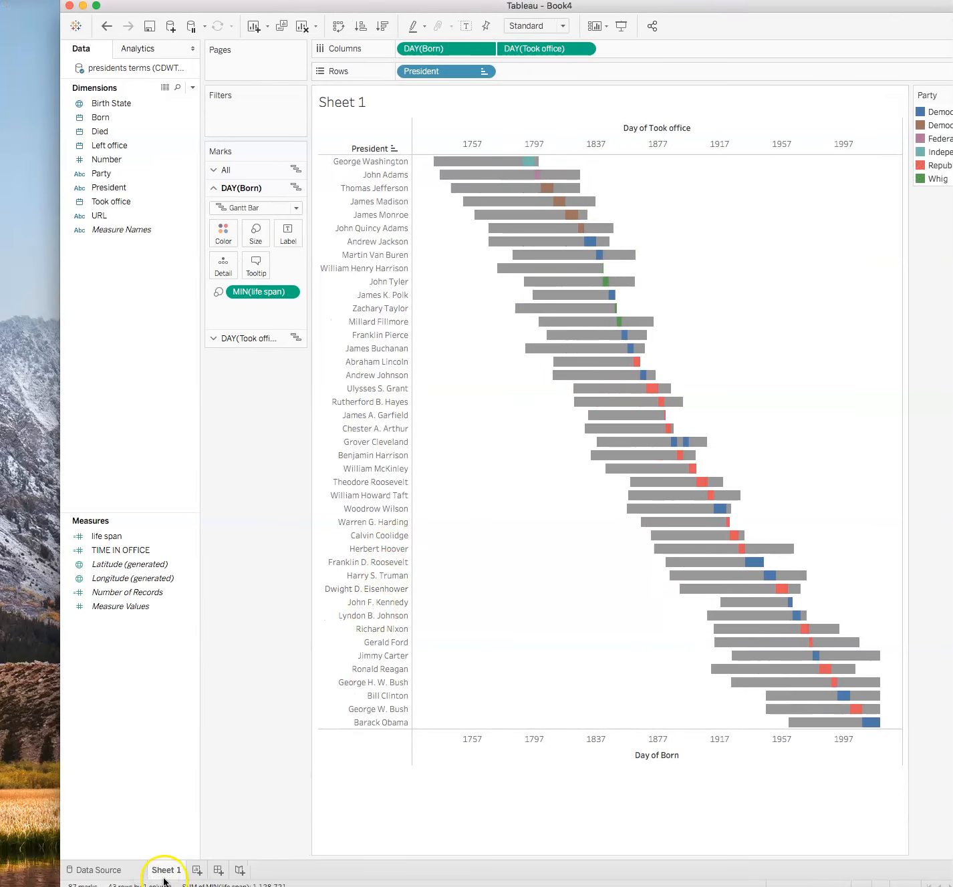
text(TIM)
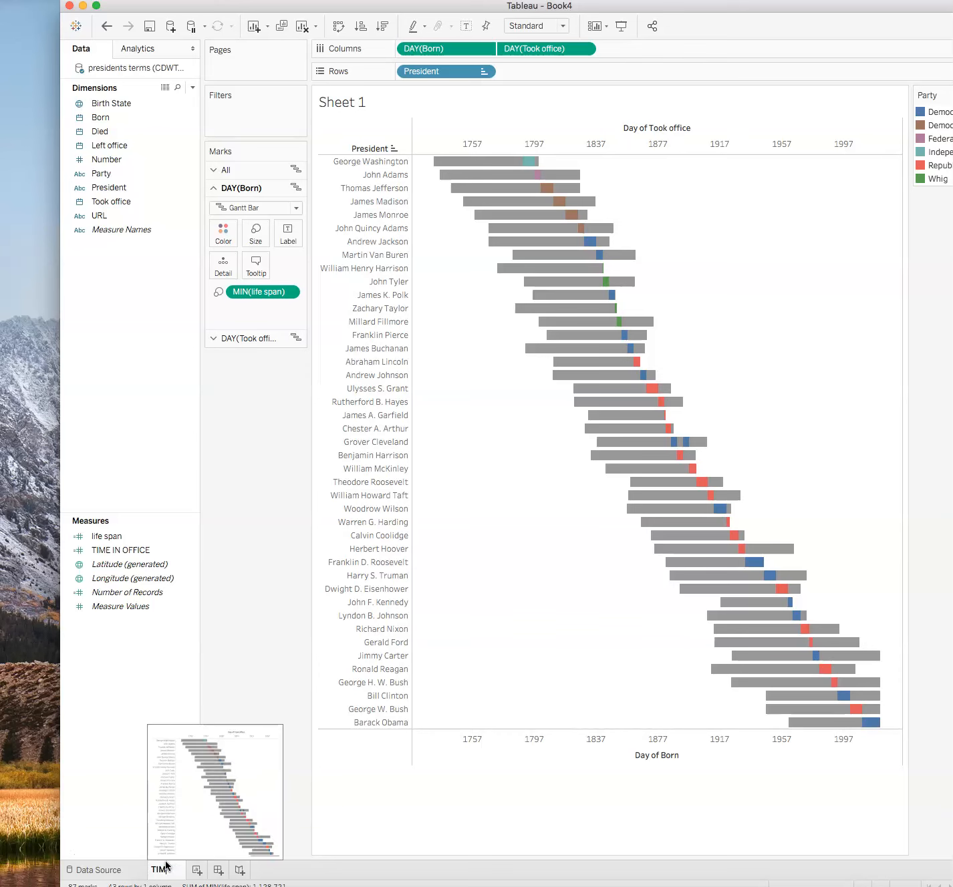
text(ELINE OF )
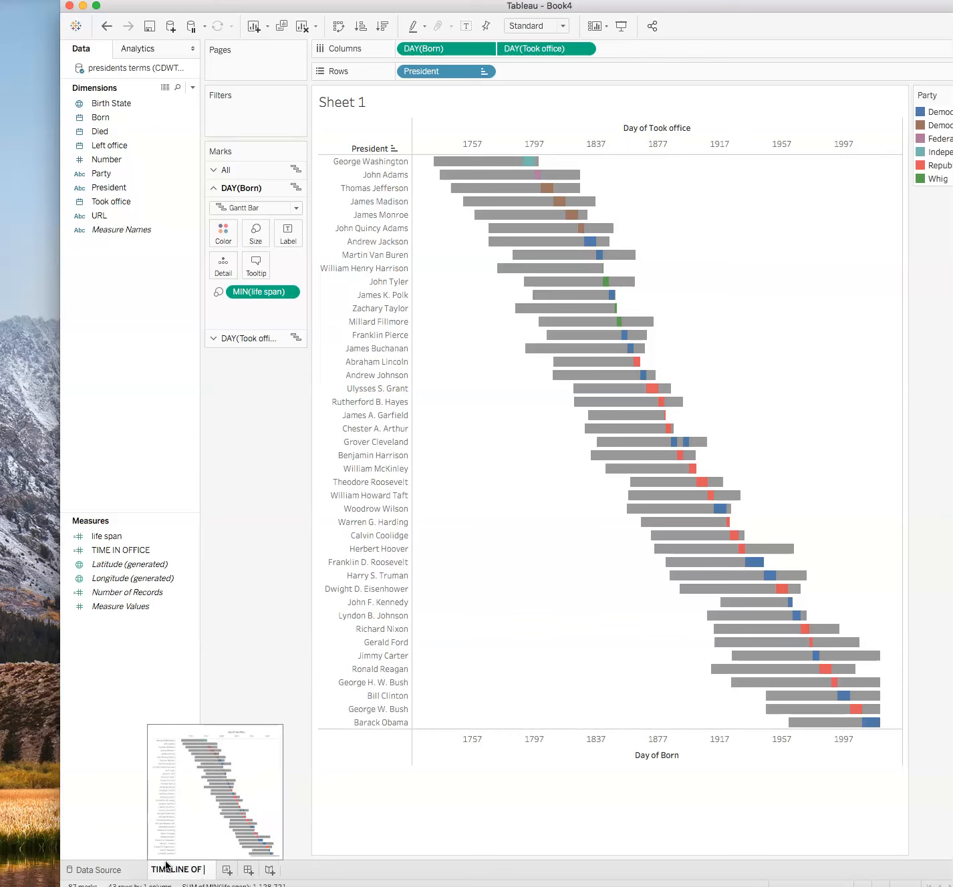
text(US PRESIDENTS)
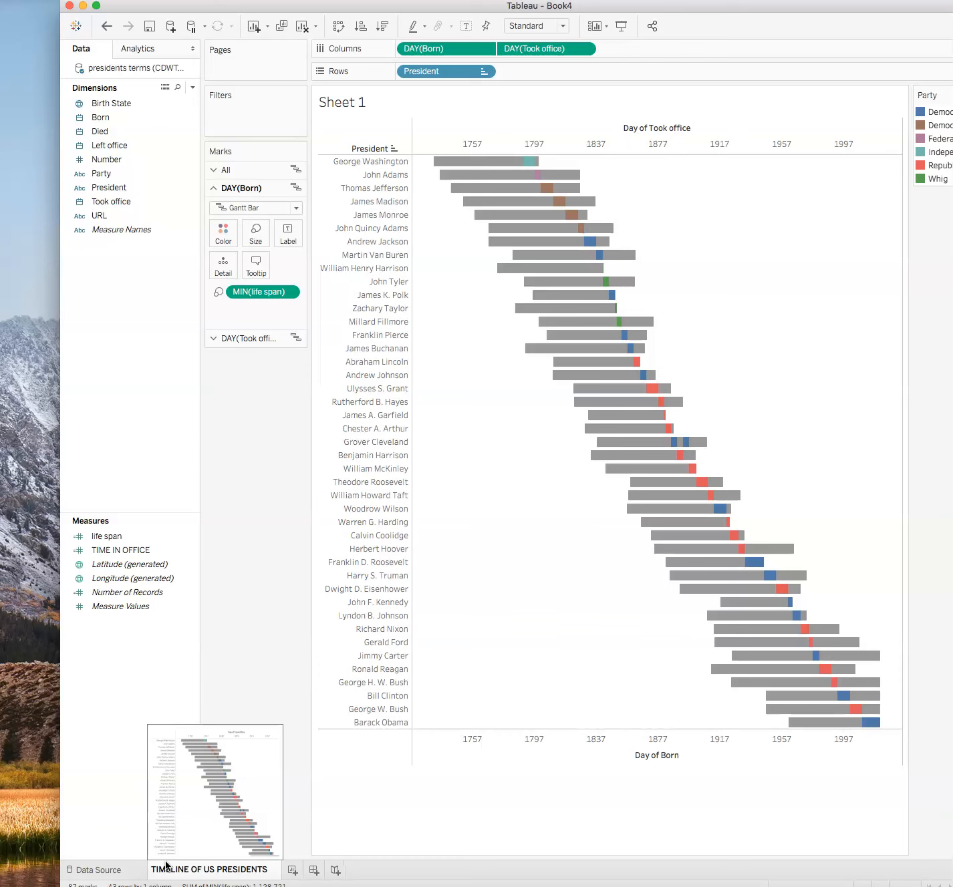
text( 1789-2017)
key(Return)
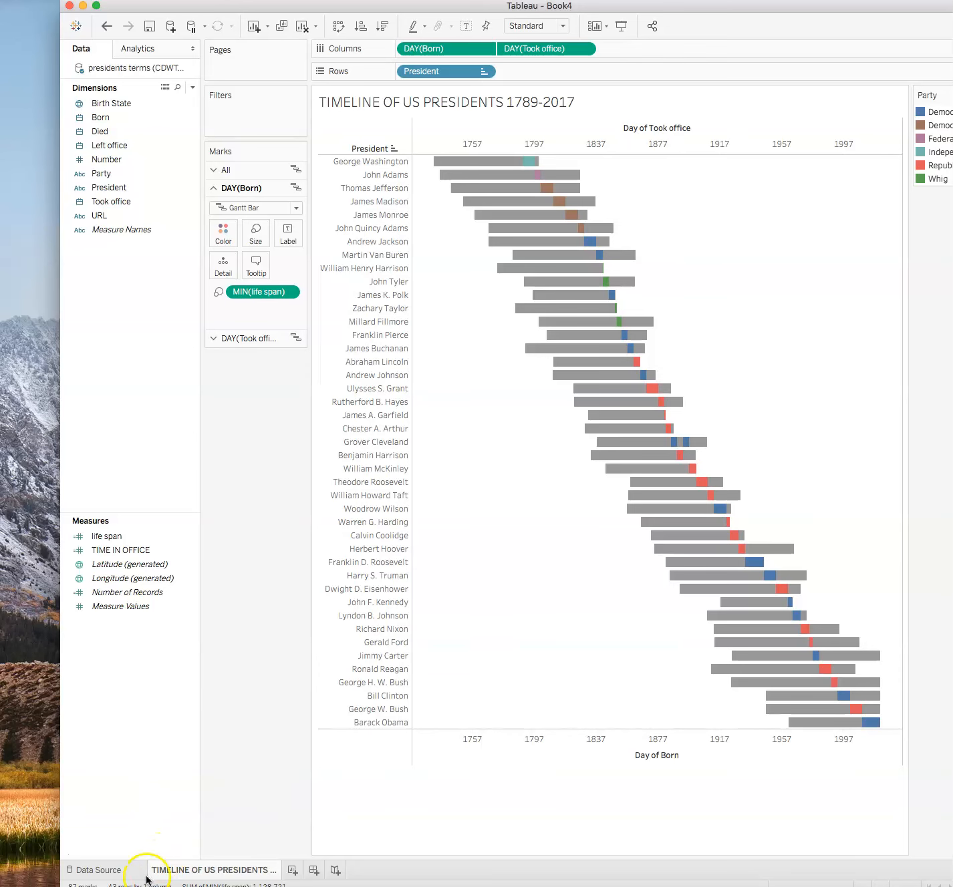
drag(737, 12, 662, 8)
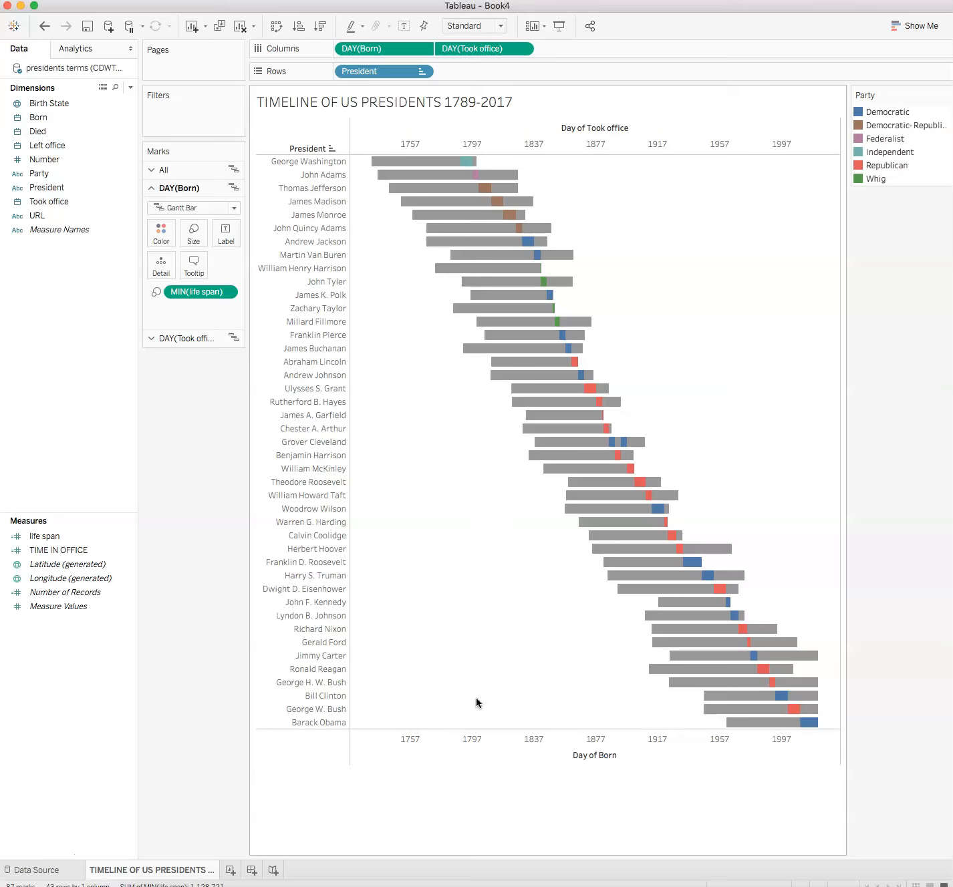
- Add the Number dimension to the rows ahead of President
click(504, 671)
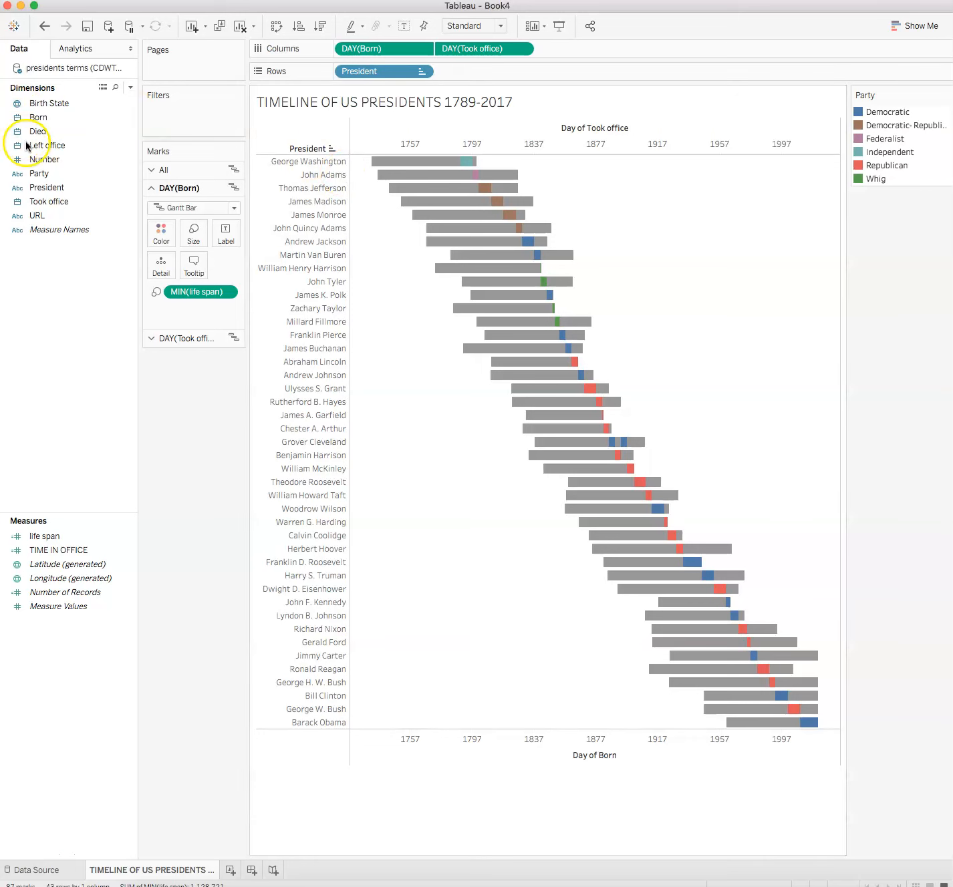
click(36, 159)
drag(36, 161, 321, 73)
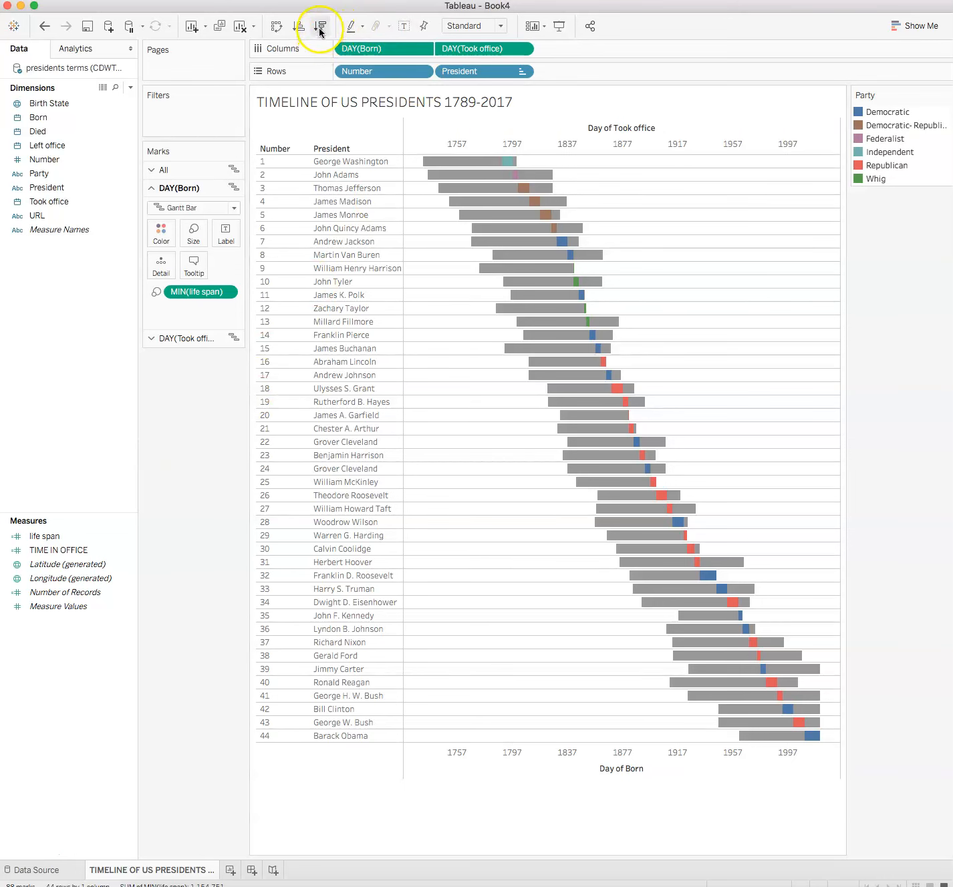
- Add a reference line to the chart, scope it per pane, and change its type to Band
click(66, 52)
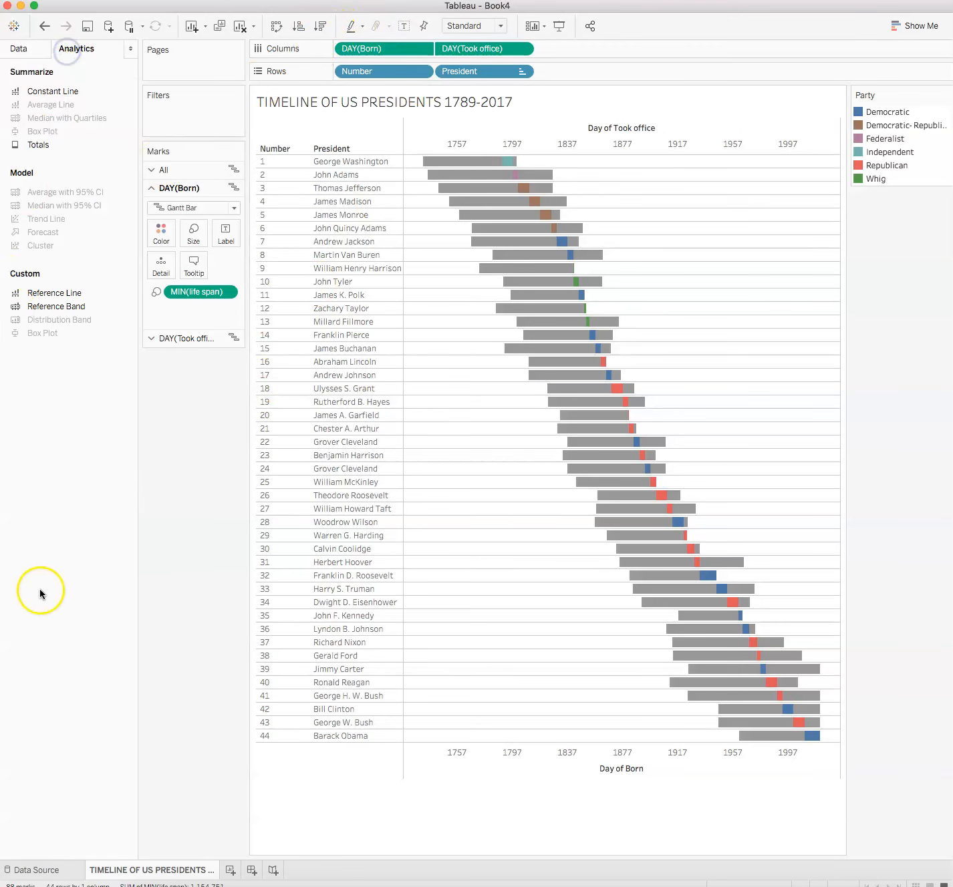
drag(42, 292, 383, 183)
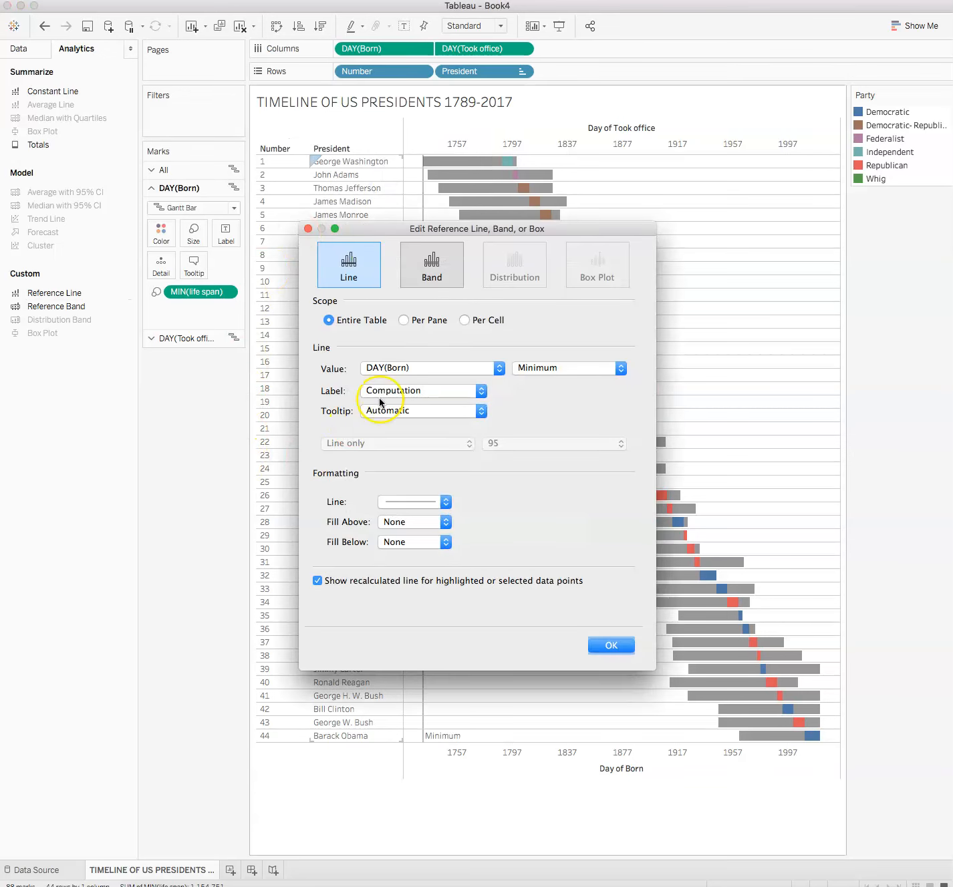
click(406, 322)
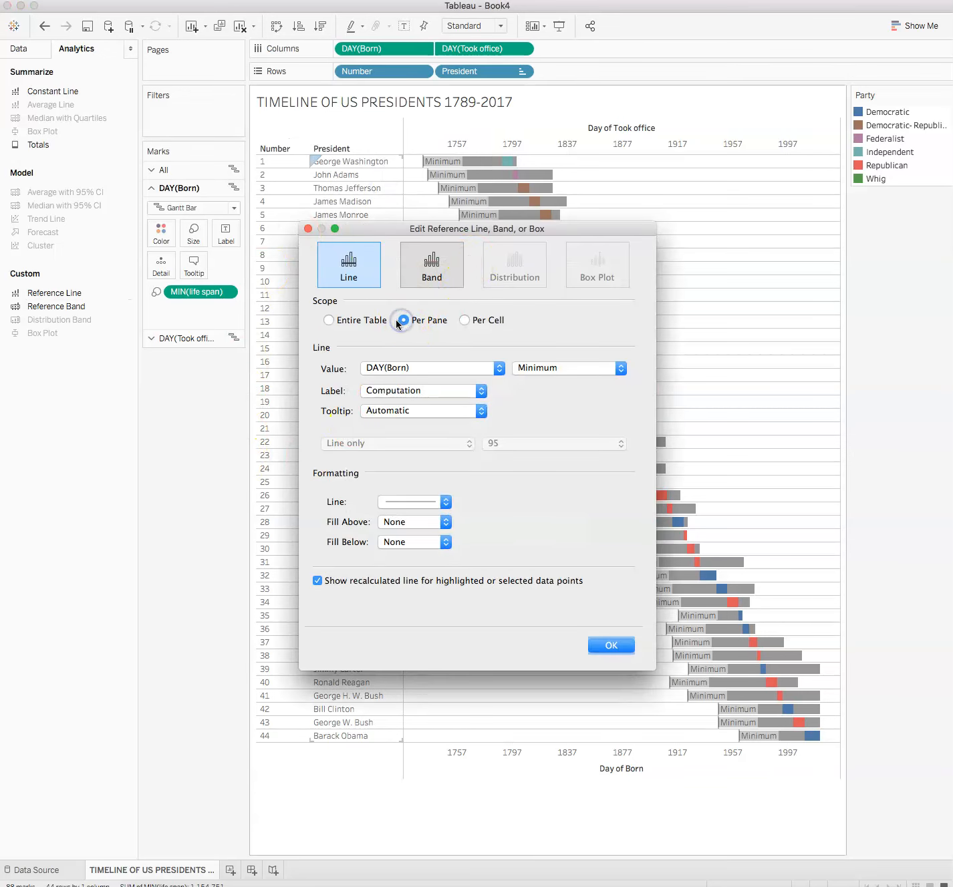
click(431, 280)
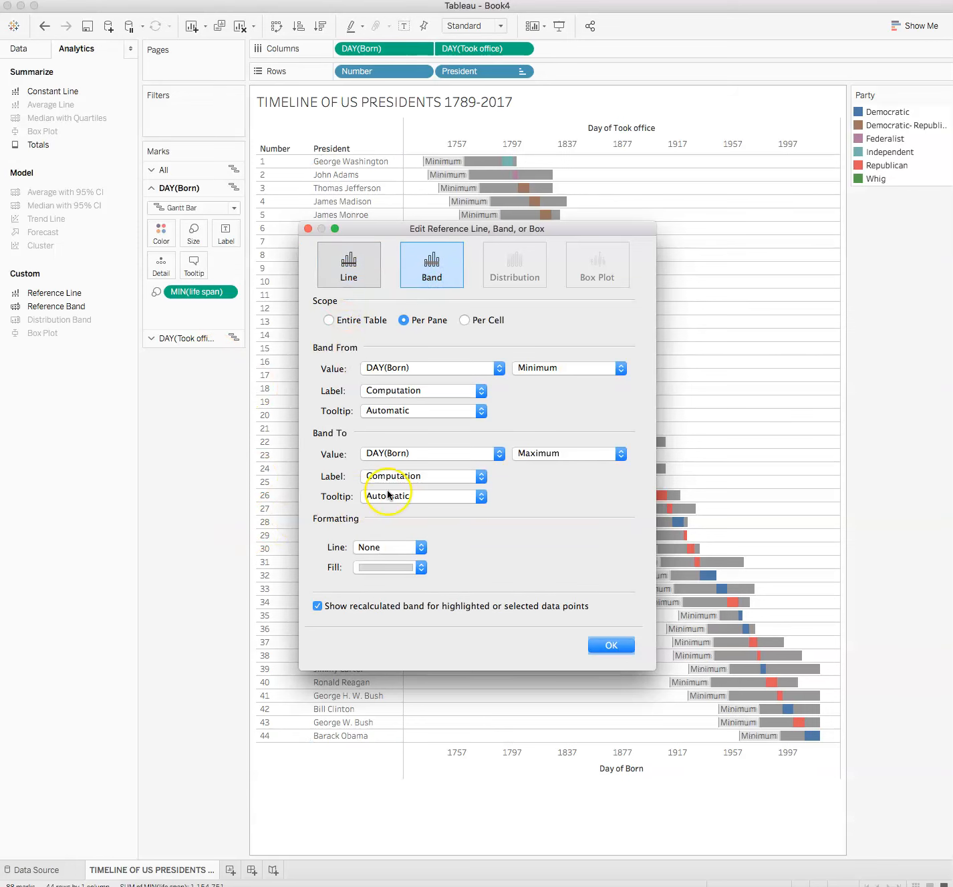
- Give the start of the reference band the custom label WORLD WAR II
click(498, 369)
click(537, 401)
click(481, 392)
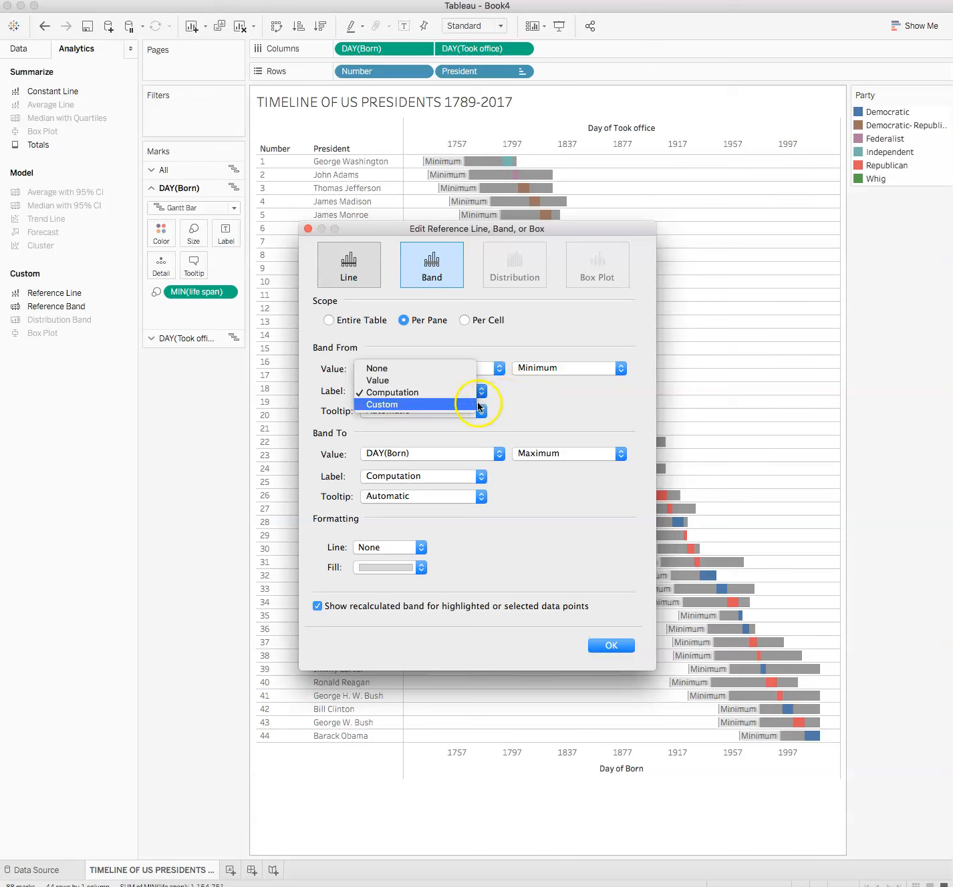
click(467, 404)
click(548, 390)
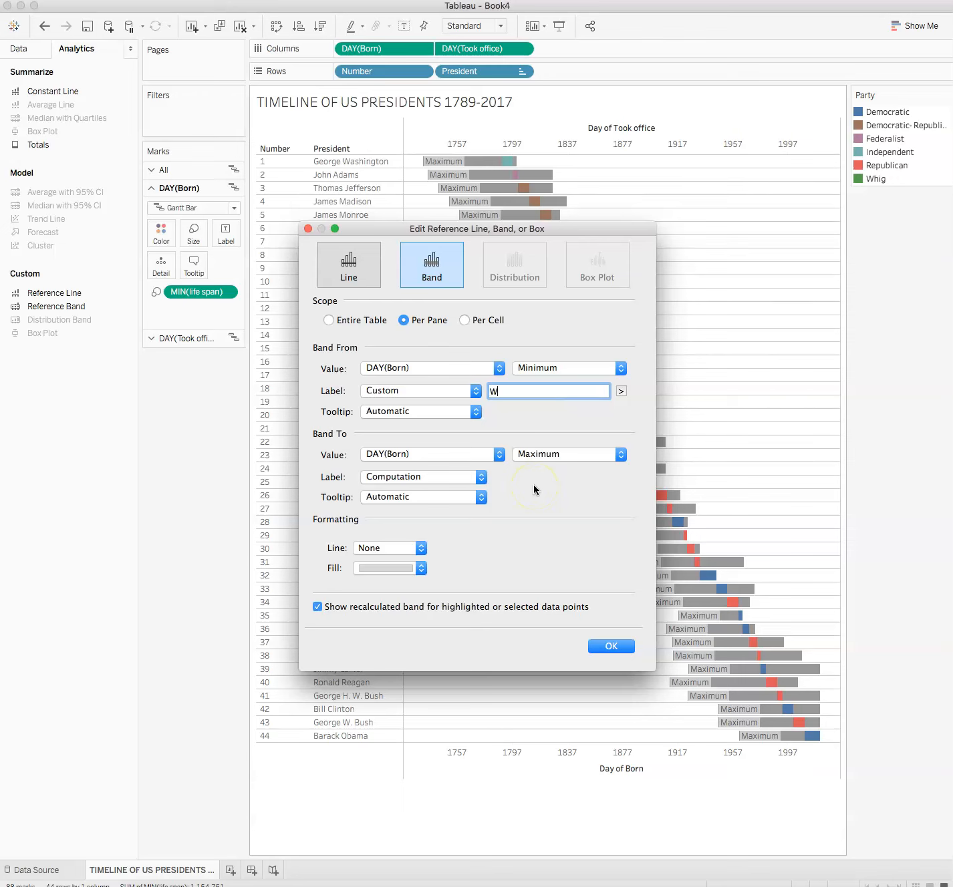
text(WORLD WAR II)
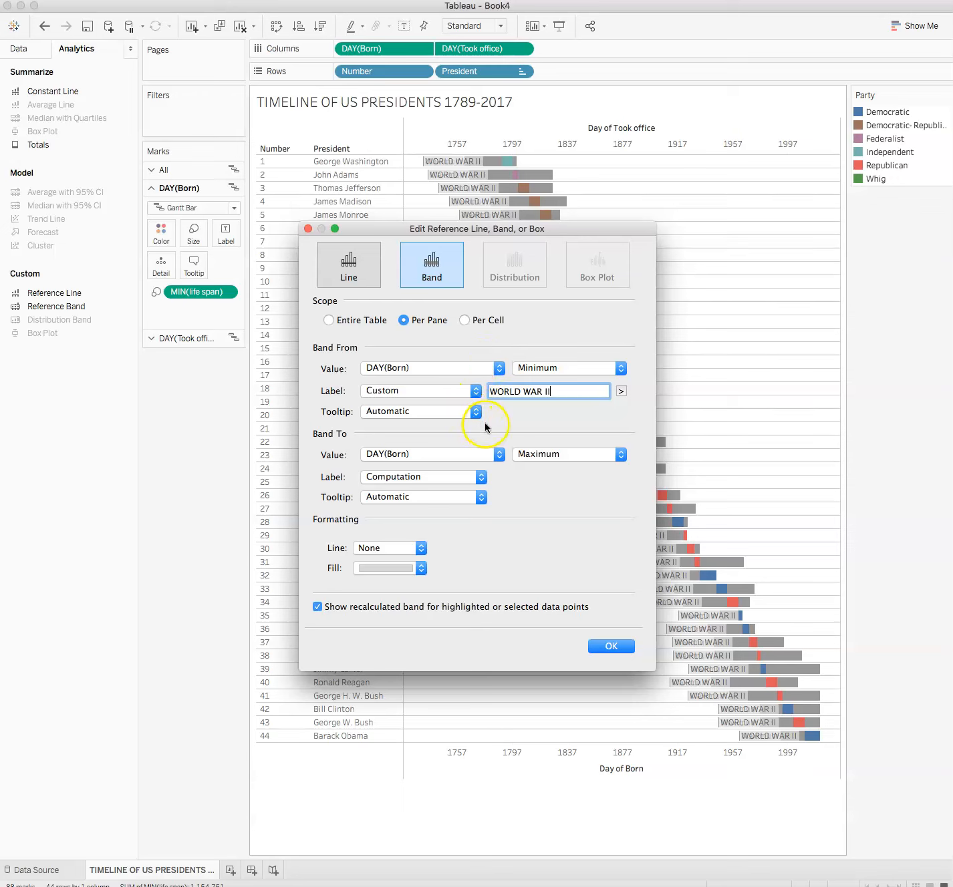
- Set the start of the reference band to a constant value
click(499, 368)
click(499, 368)
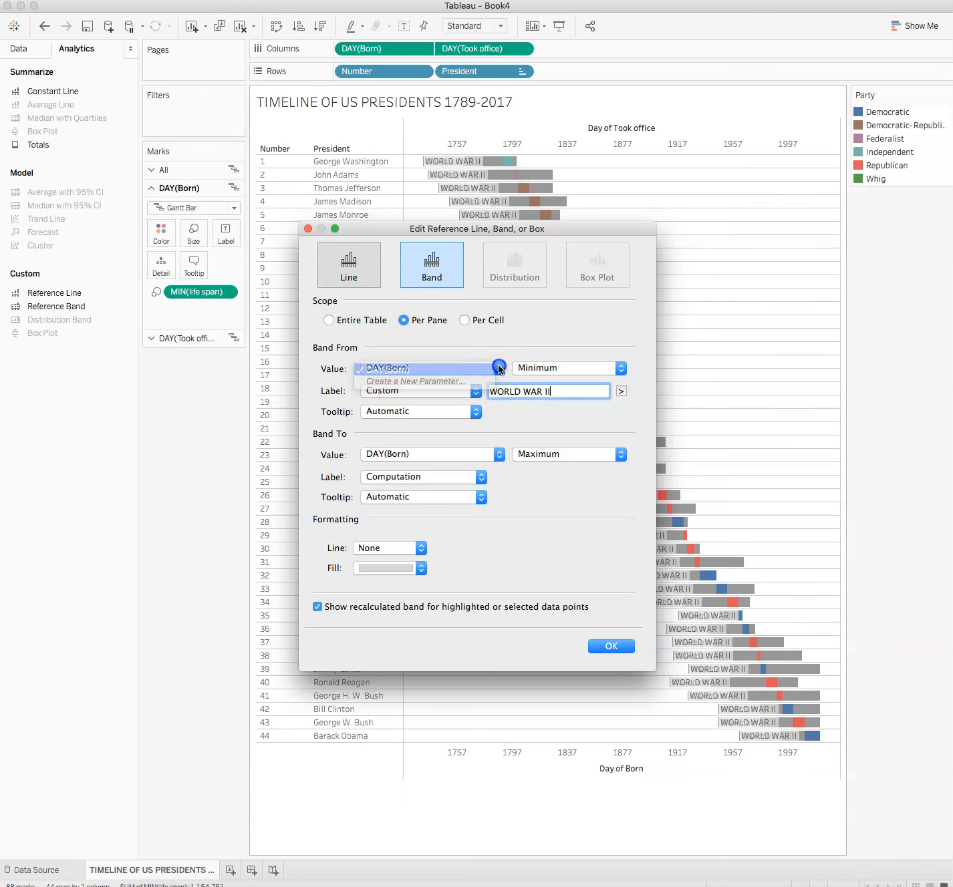
click(622, 368)
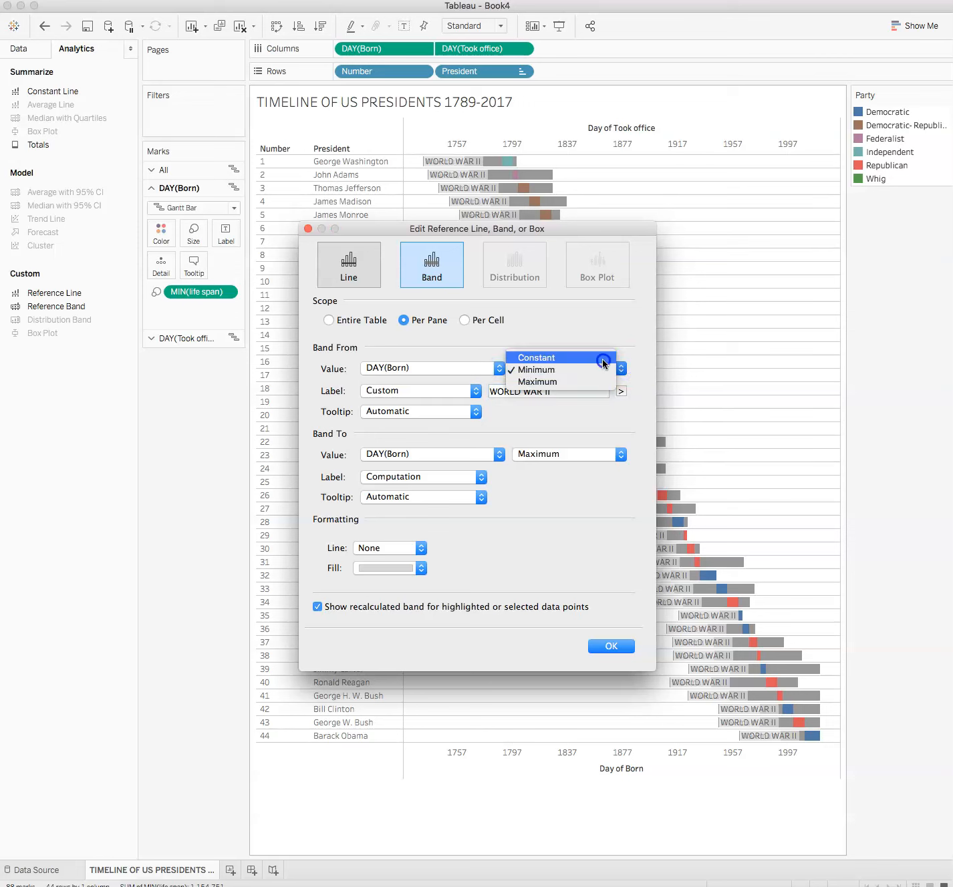
click(602, 359)
click(478, 369)
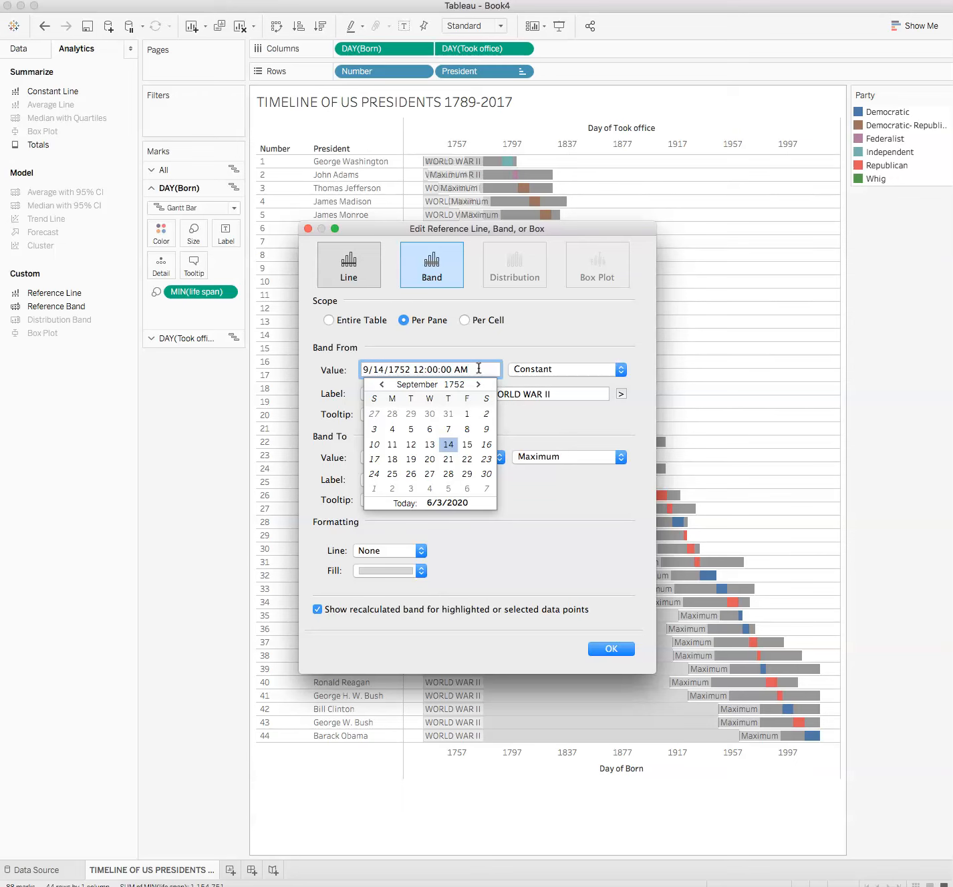
click(478, 368)
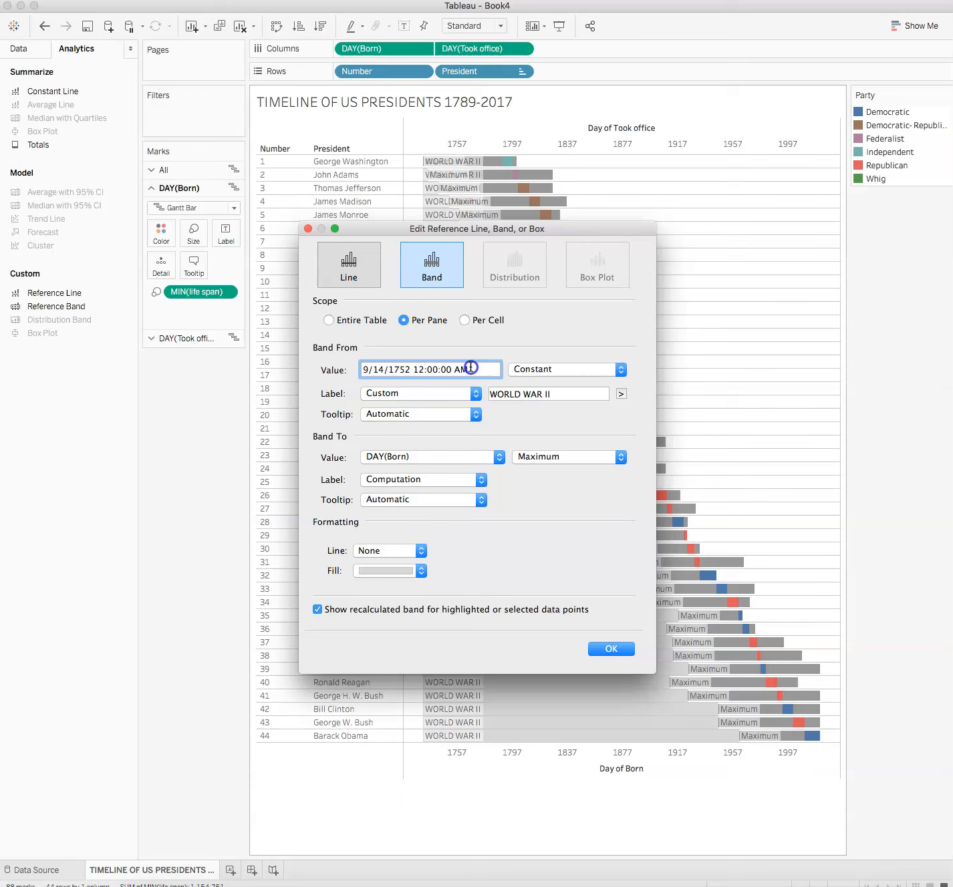
drag(471, 368, 340, 358)
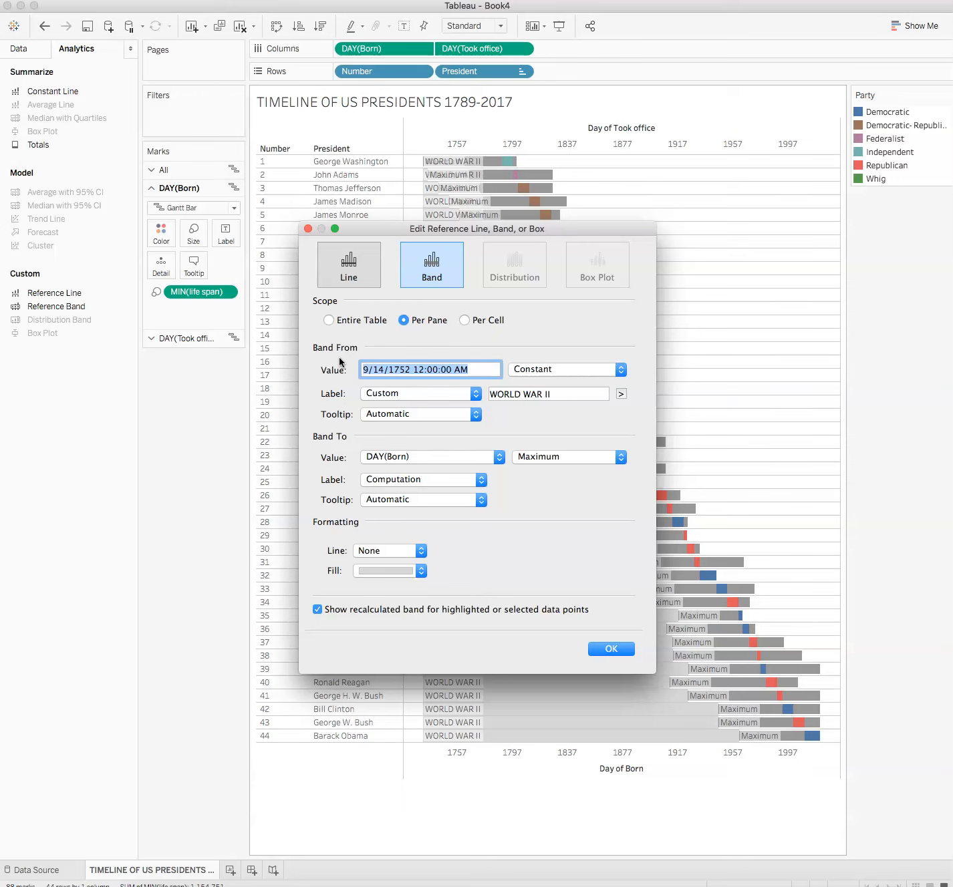
click(454, 368)
click(393, 365)
click(368, 368)
key(BackSpace)
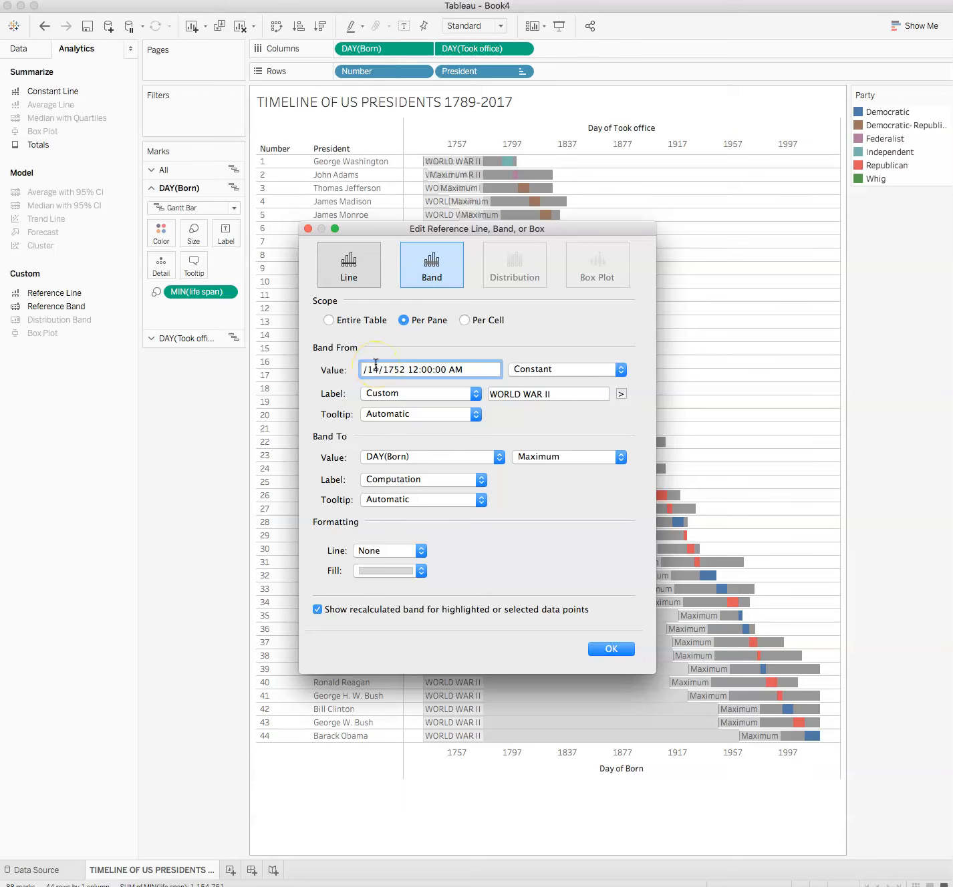
text(9)
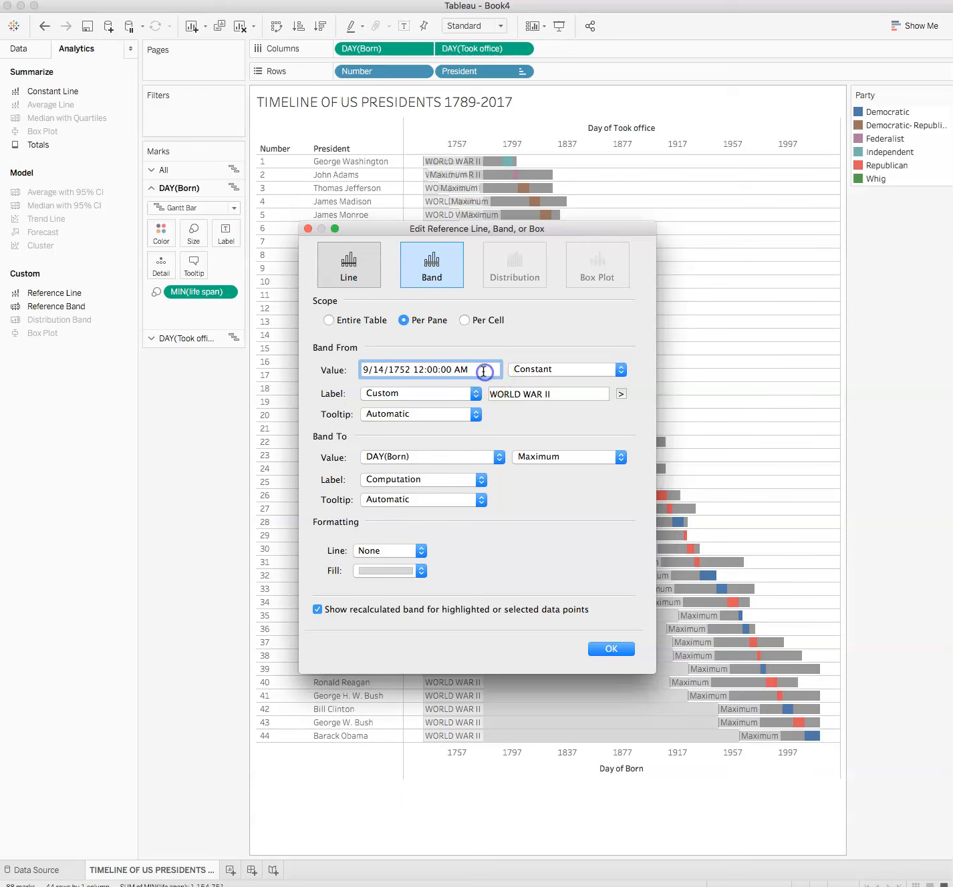
drag(487, 369, 342, 366)
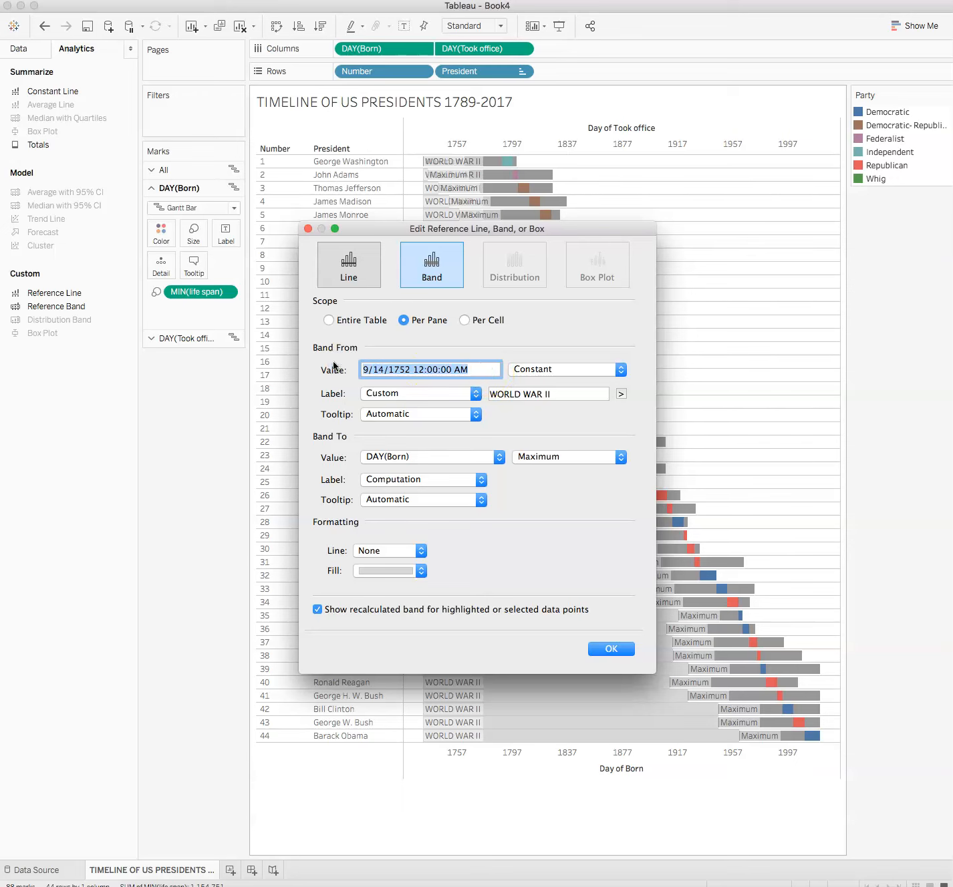
click(619, 369)
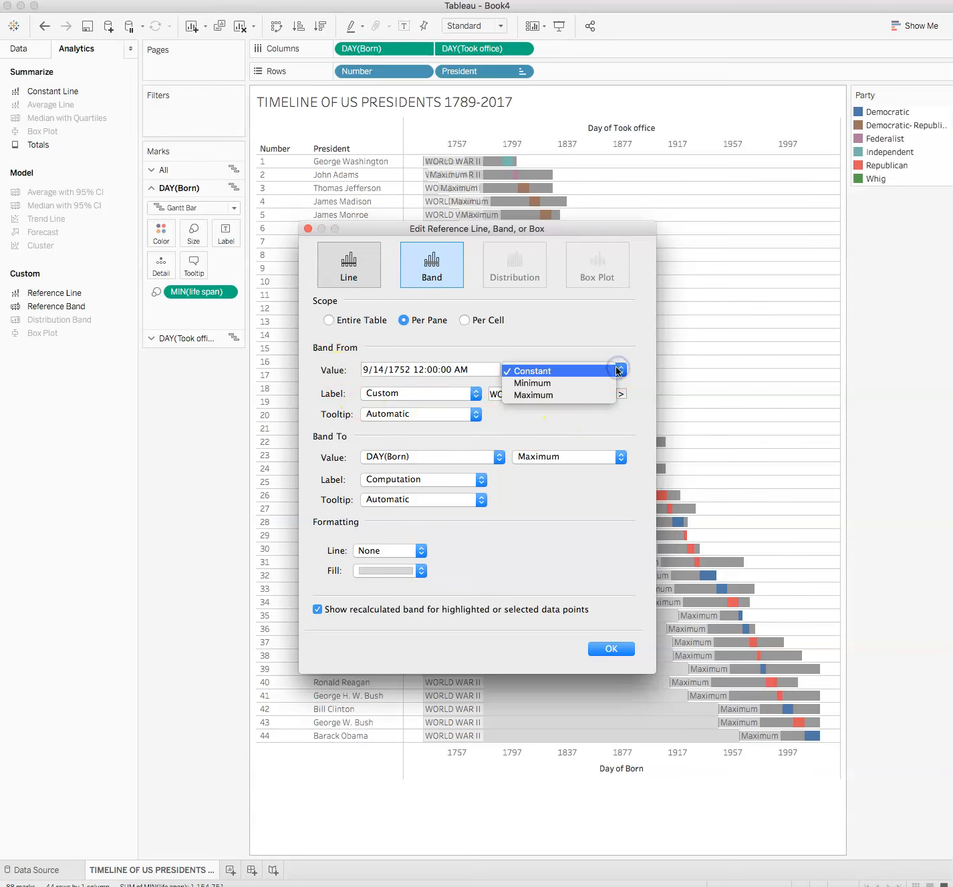
- Browse the calendar for the band's start date and pick today's date, 6/3/2020
click(466, 369)
click(480, 385)
click(479, 384)
click(479, 385)
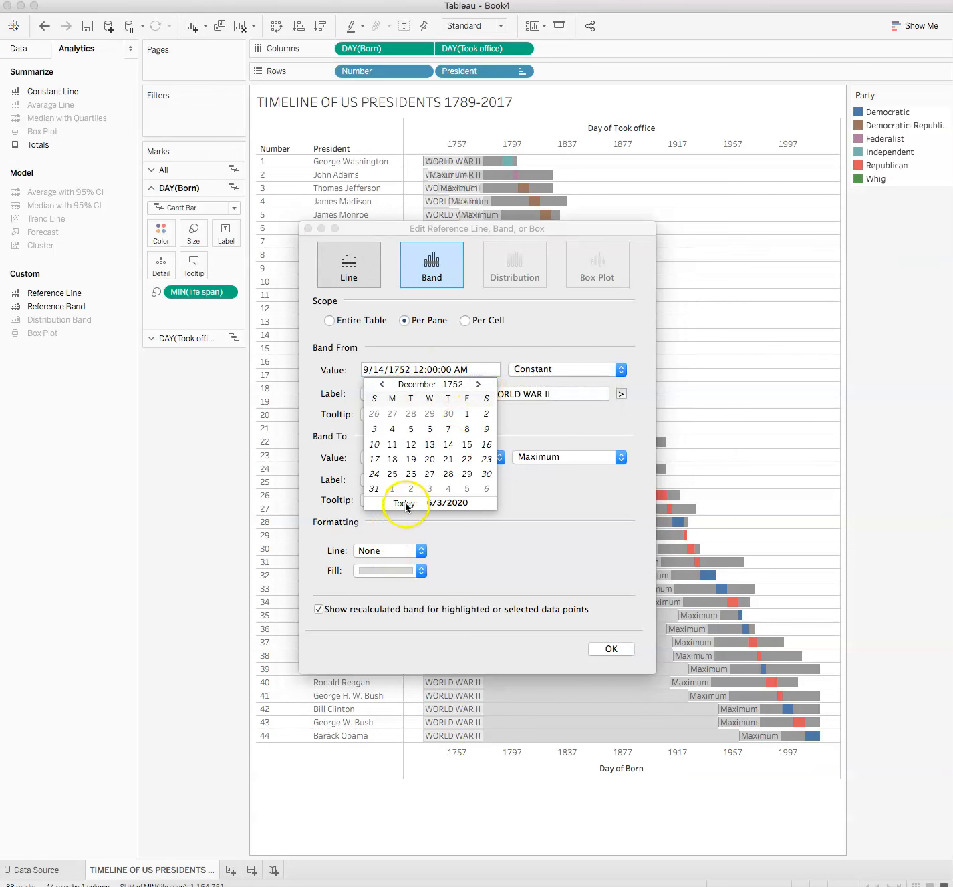
click(461, 384)
click(477, 384)
click(481, 386)
click(481, 386)
click(481, 387)
click(481, 386)
click(481, 387)
click(481, 386)
click(481, 387)
click(481, 386)
click(481, 387)
click(481, 387)
click(481, 386)
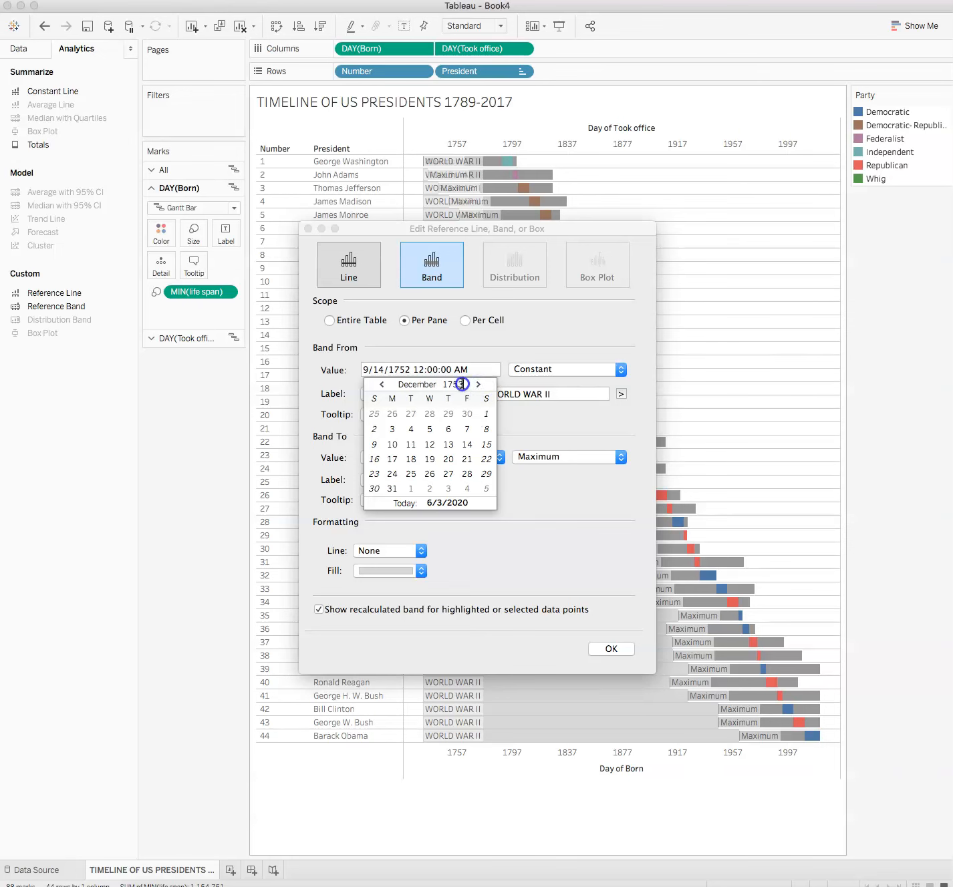
click(384, 388)
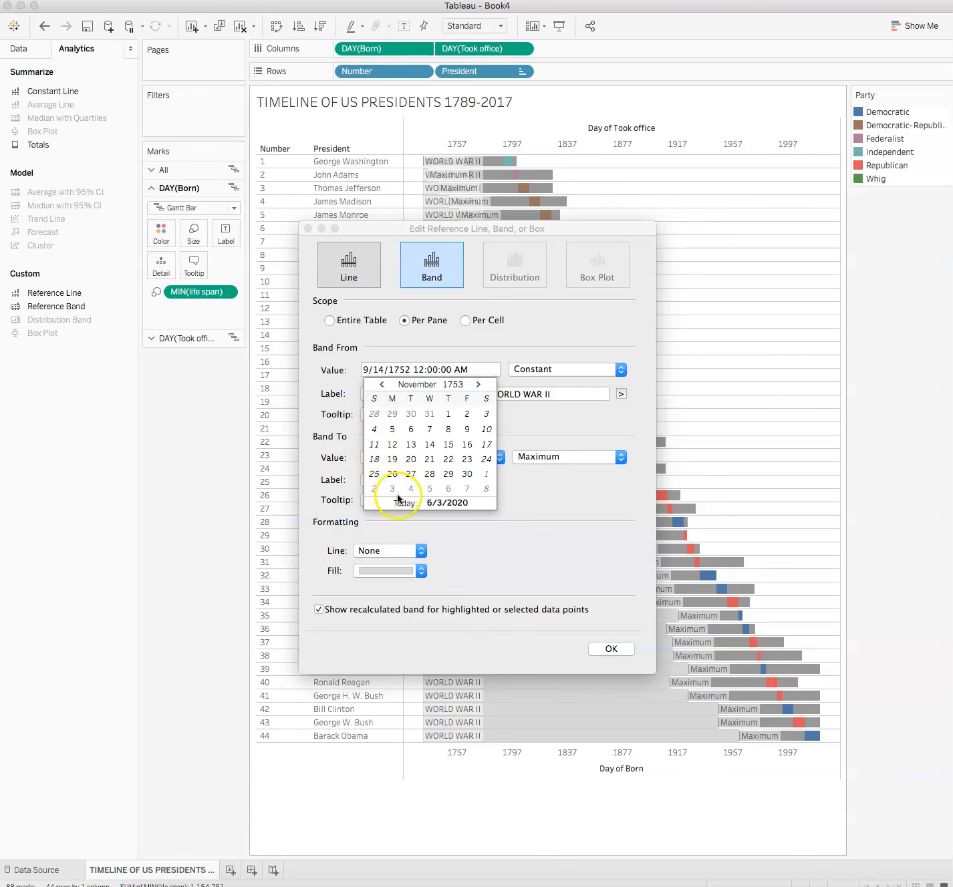
click(439, 502)
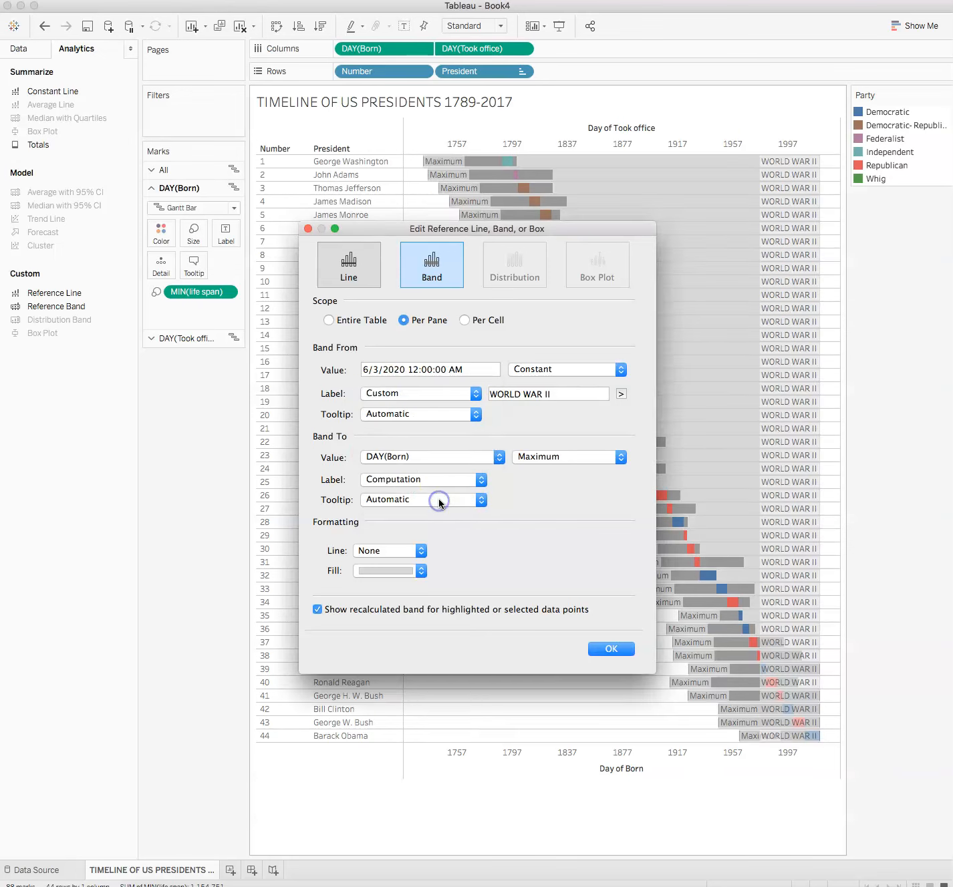
- Set the reference band's start value to 12/7/1941 6:00:00 AM
click(364, 369)
click(365, 370)
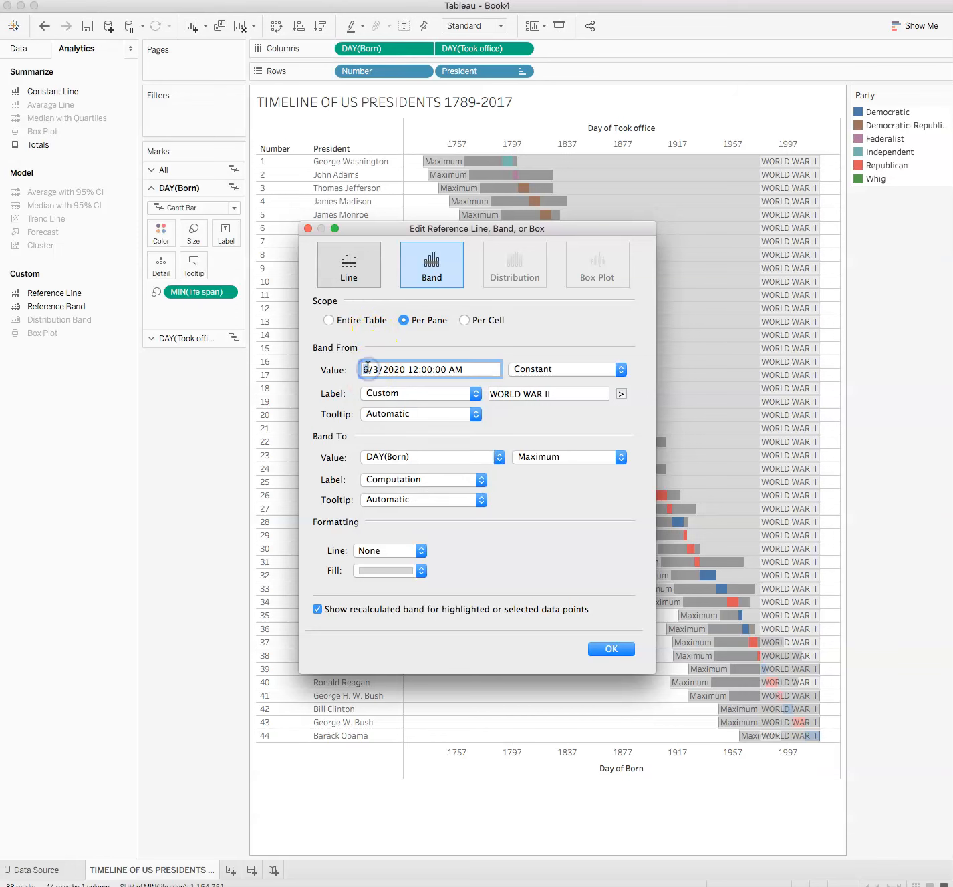
text(12/7/1941)
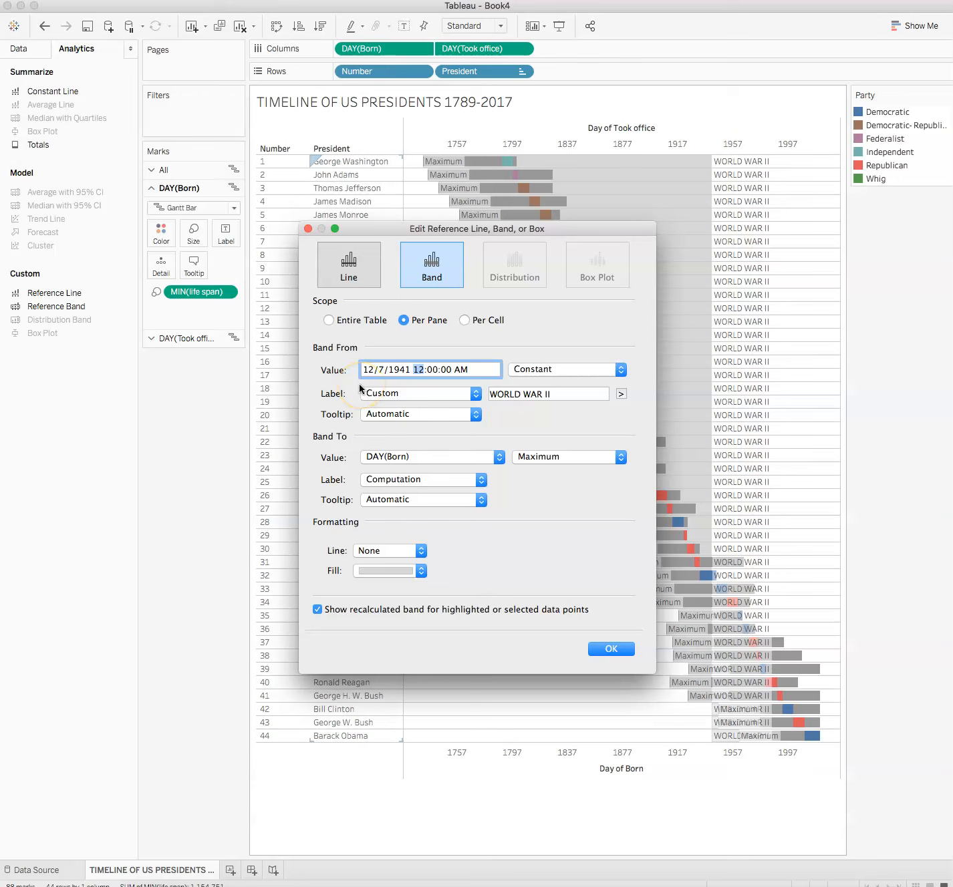
text(6)
click(365, 393)
- Set the end of the reference band to a constant value
click(495, 457)
click(581, 474)
click(621, 457)
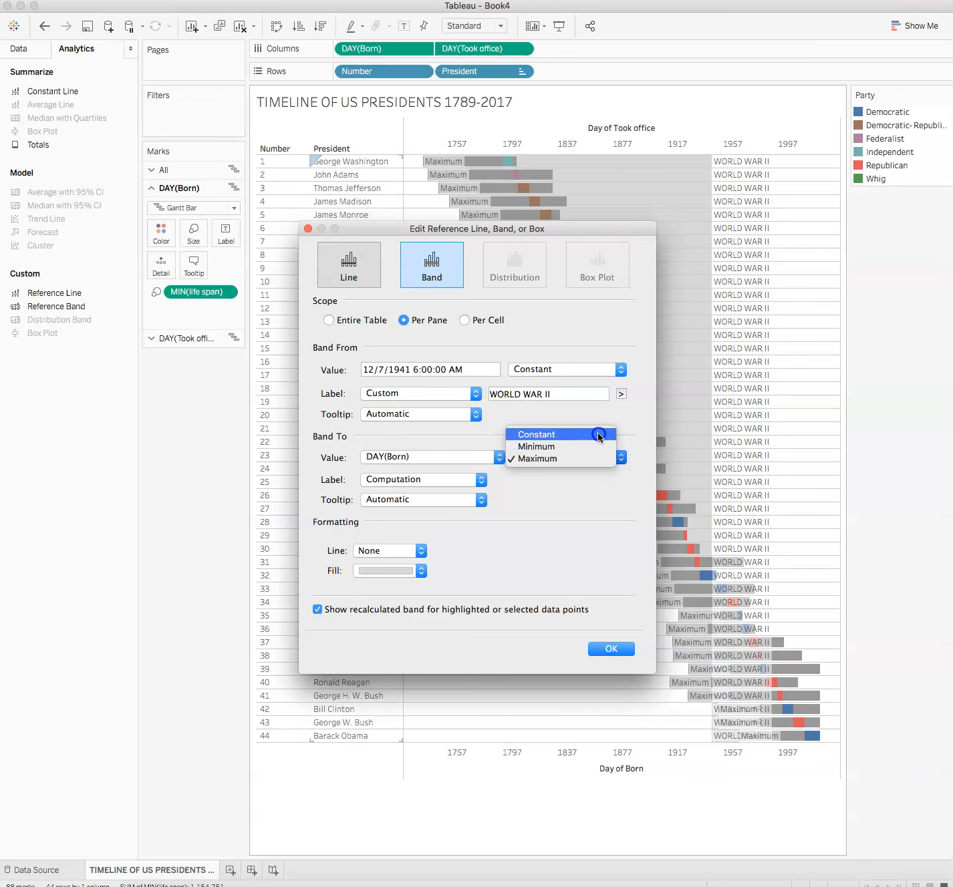
click(597, 434)
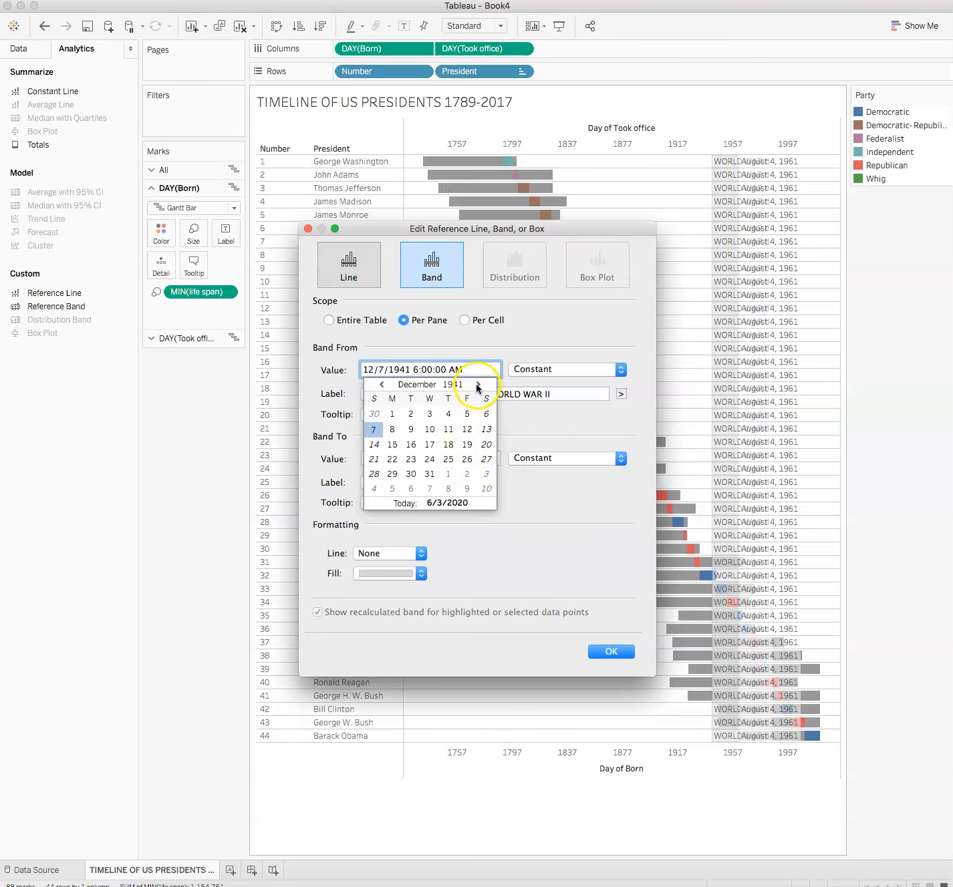
- Advance the band's start date in the calendar to August 1942 and choose the 10th
click(479, 386)
click(479, 386)
click(478, 386)
click(478, 385)
click(478, 386)
click(479, 385)
click(479, 385)
click(477, 386)
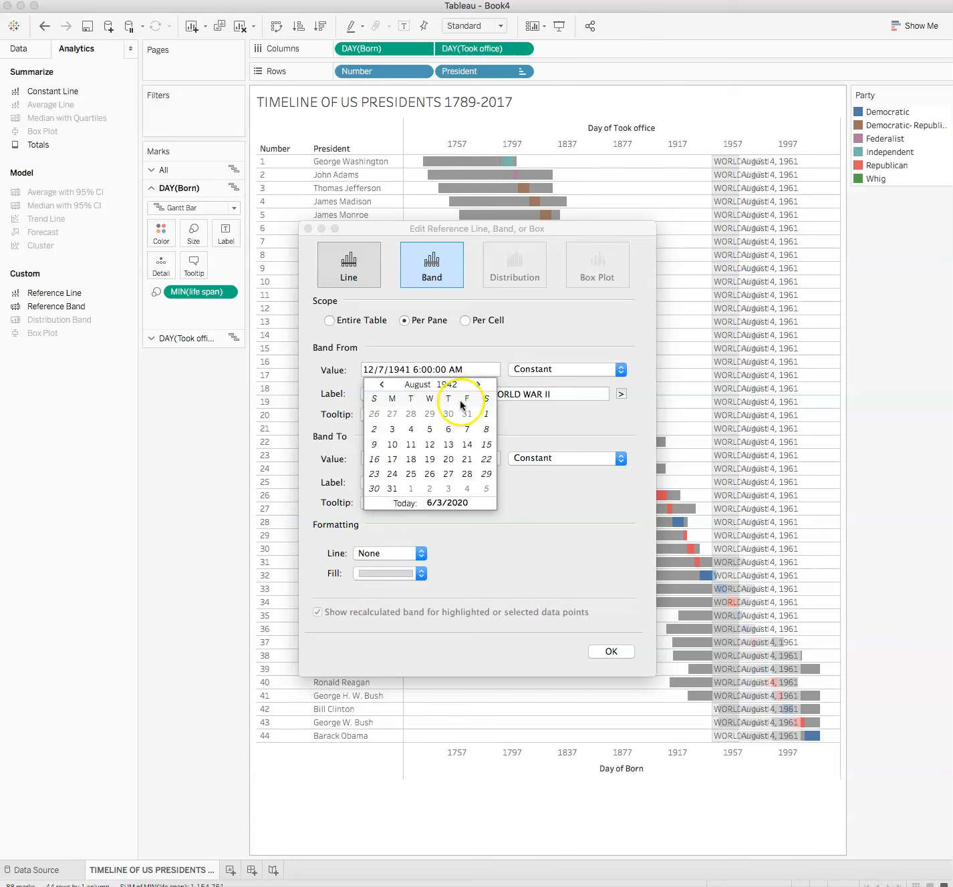
click(392, 445)
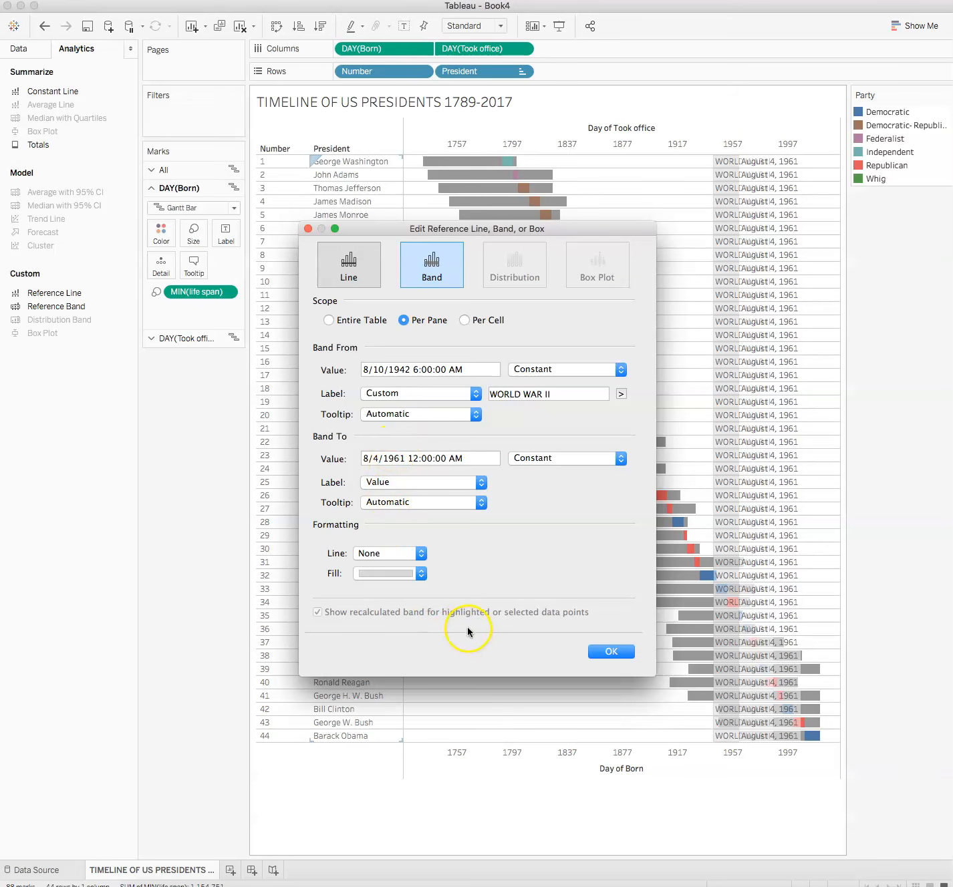
- Set the reference band's end date to 8/10/1945 and apply the band to the chart
click(403, 458)
key(BackSpace)
key(BackSpace)
text(45)
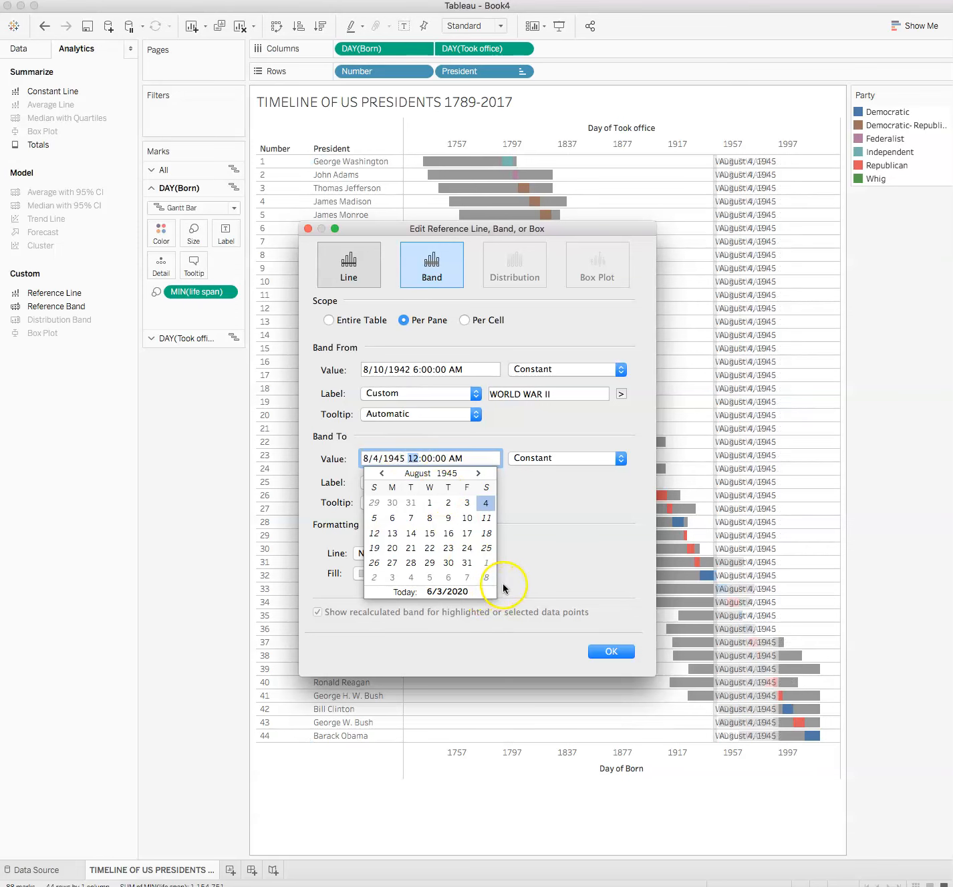
click(564, 554)
click(378, 461)
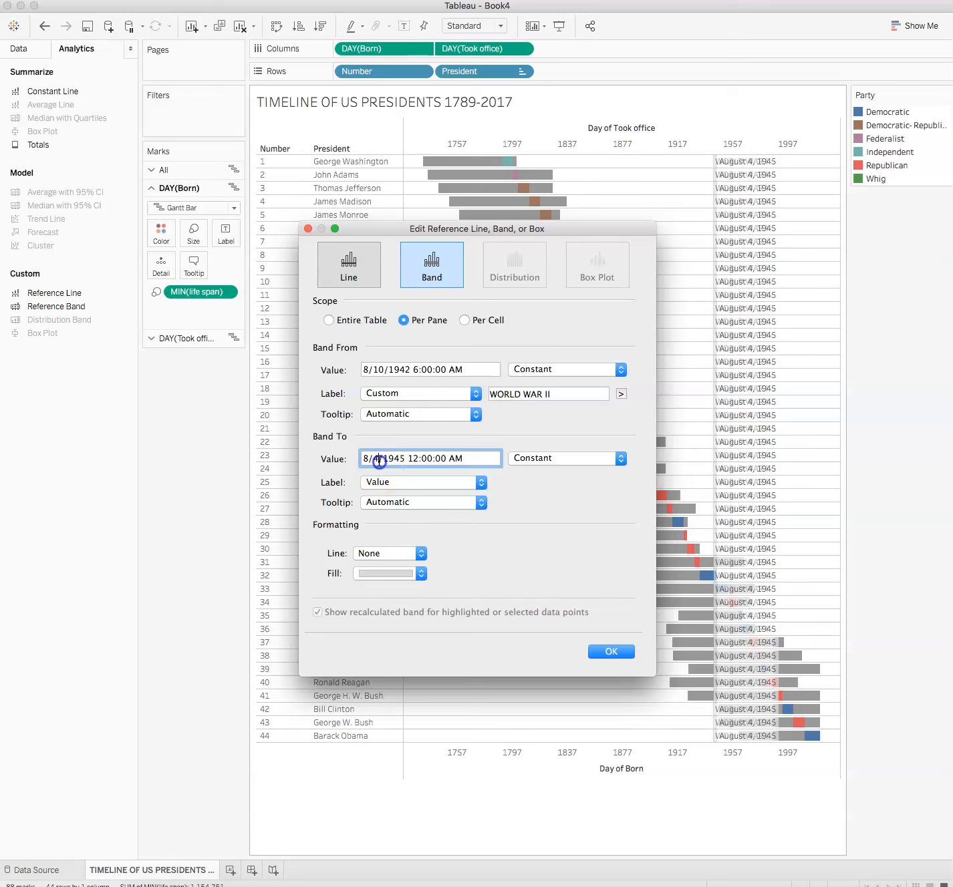
key(BackSpace)
text(10)
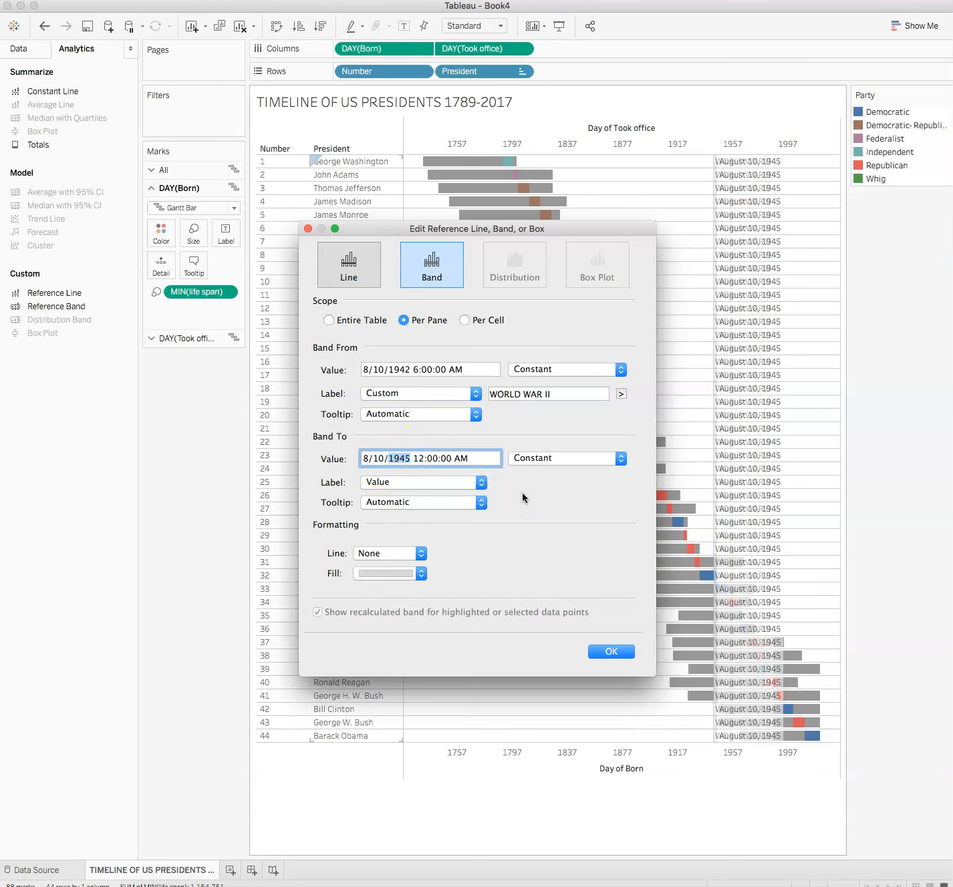
click(609, 653)
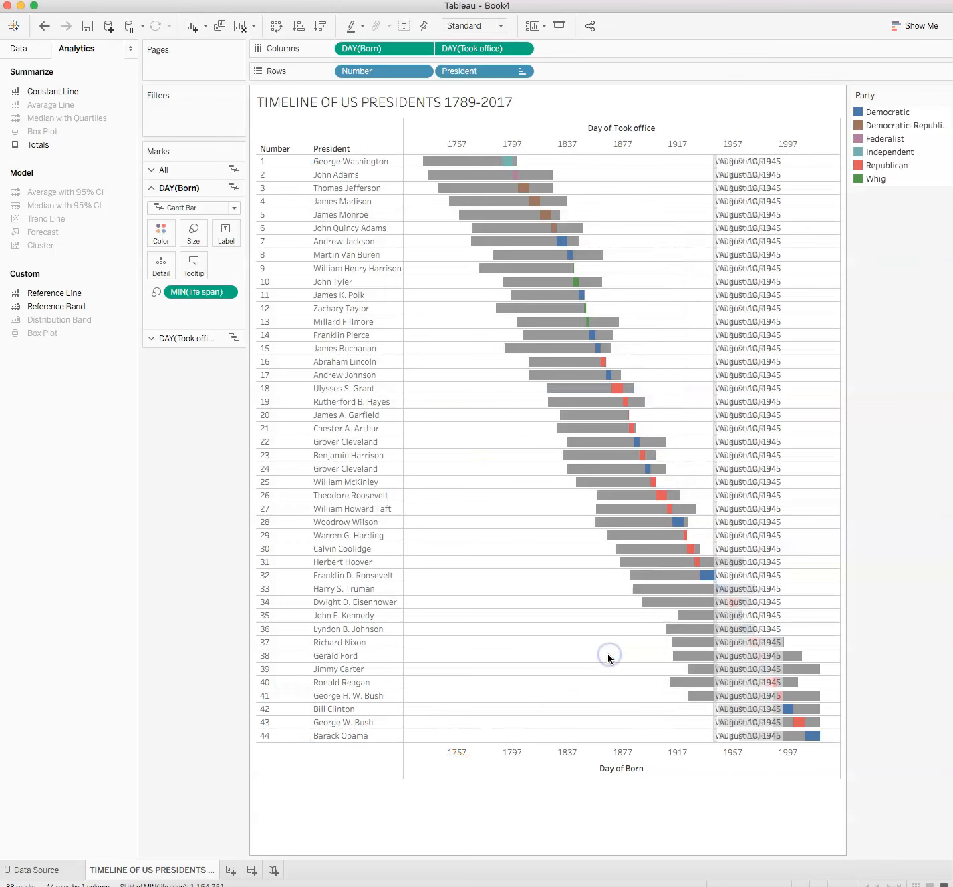
- Set the mark label of the George W. Bush life-span bar to Never Show
click(744, 722)
right_click(743, 722)
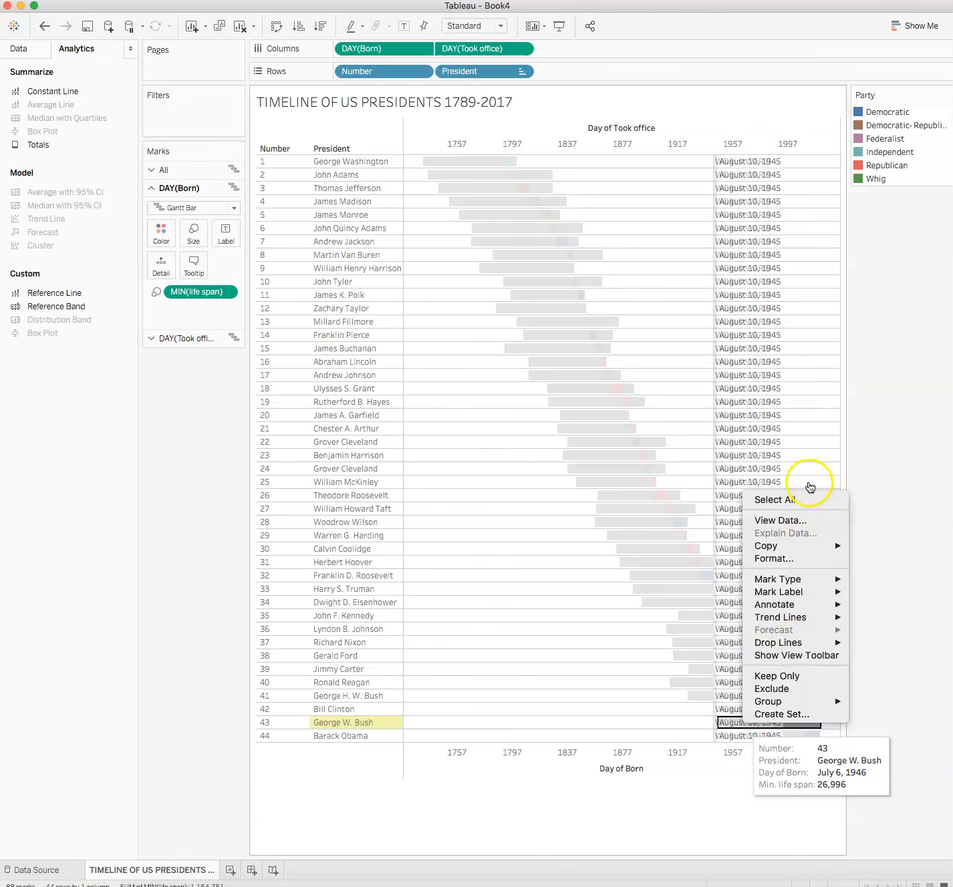
mouse_move(792, 599)
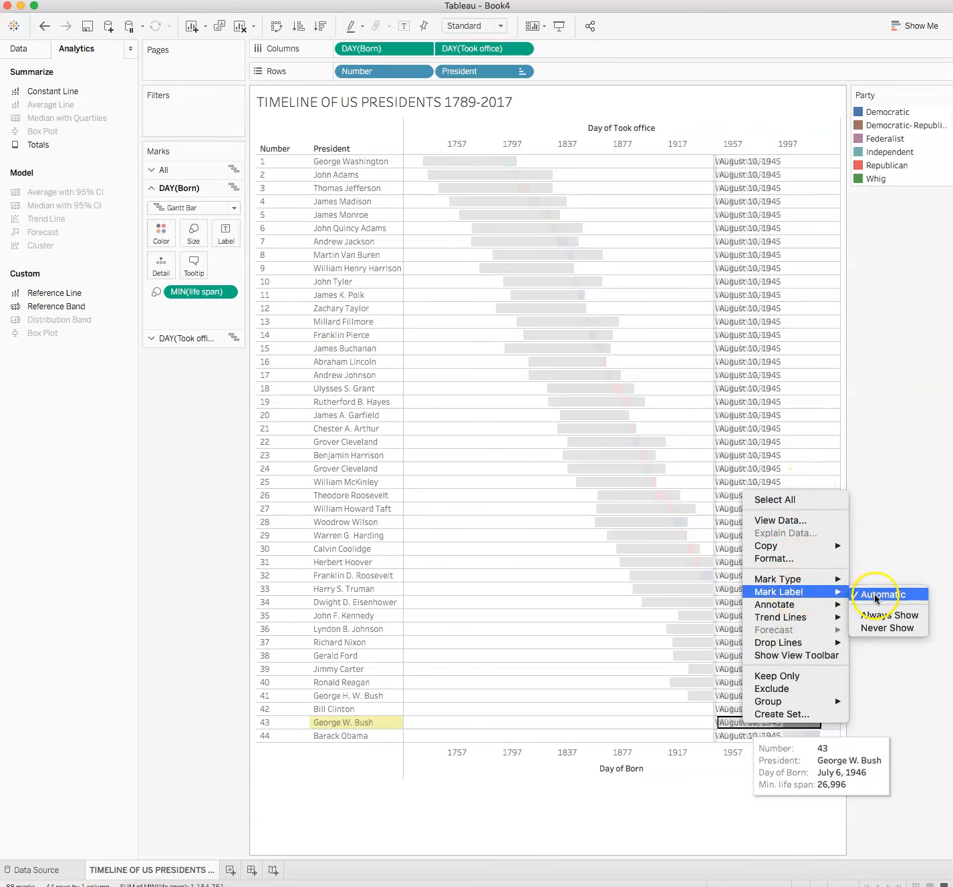
click(887, 628)
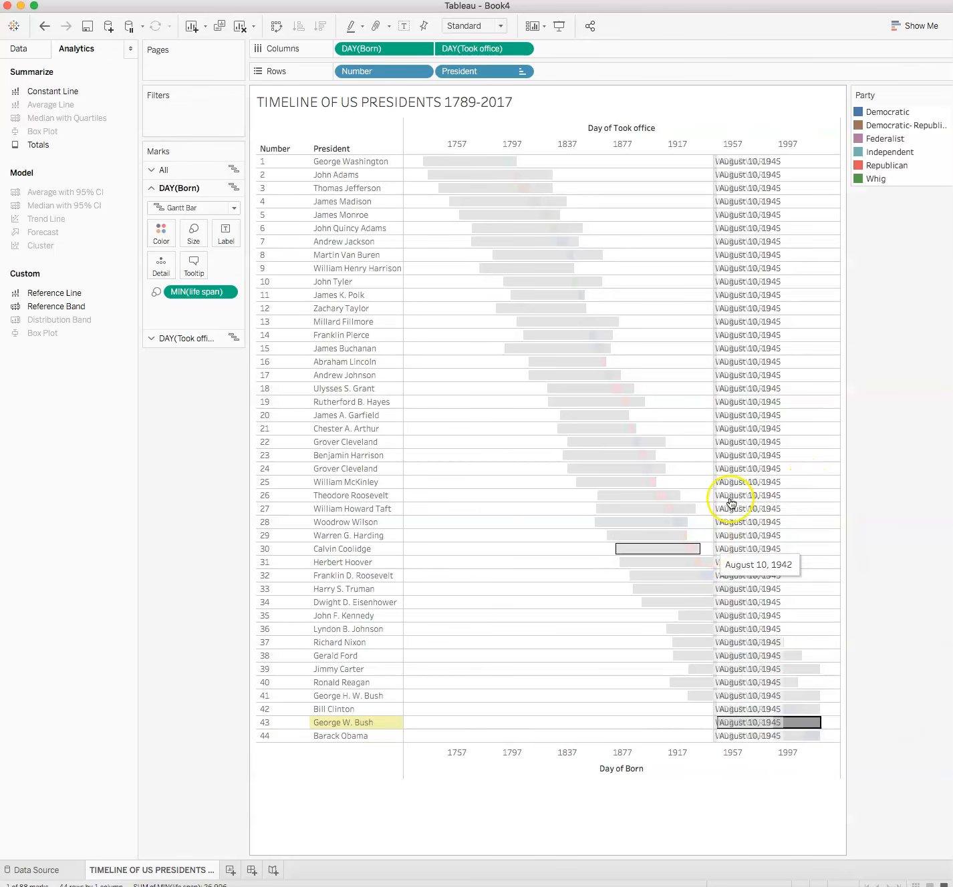
- Open the reference band's formatting, and change the band's scope to Entire Table
click(732, 166)
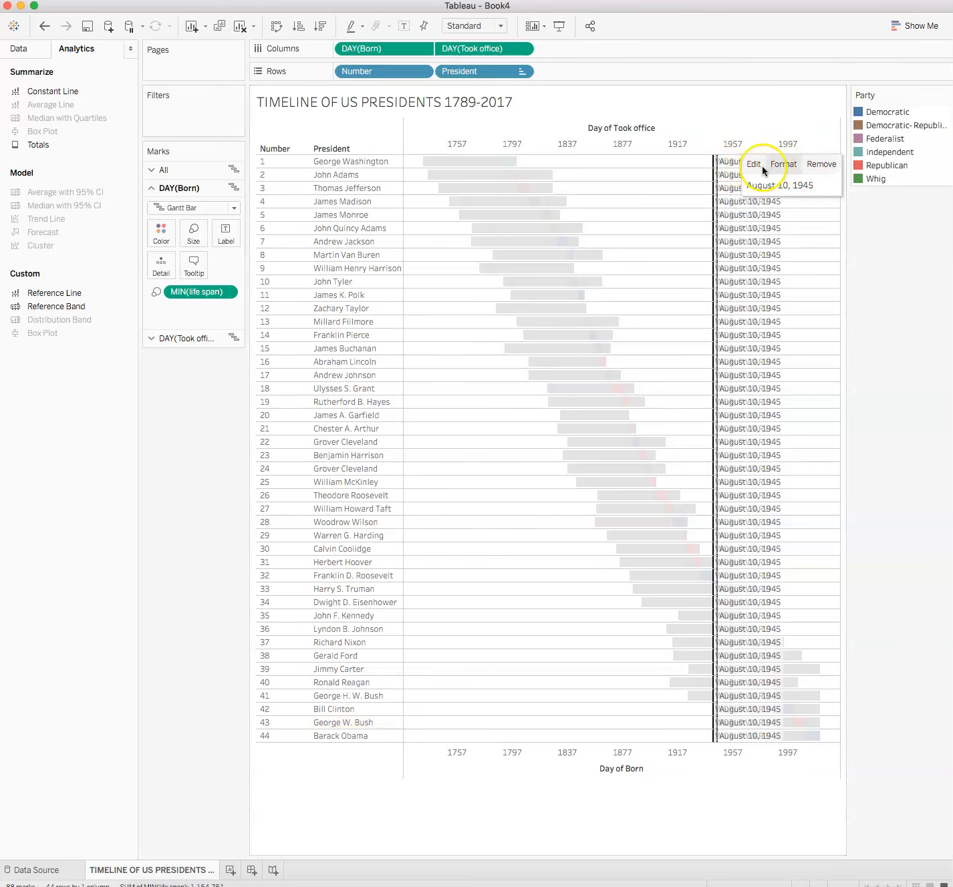
click(782, 167)
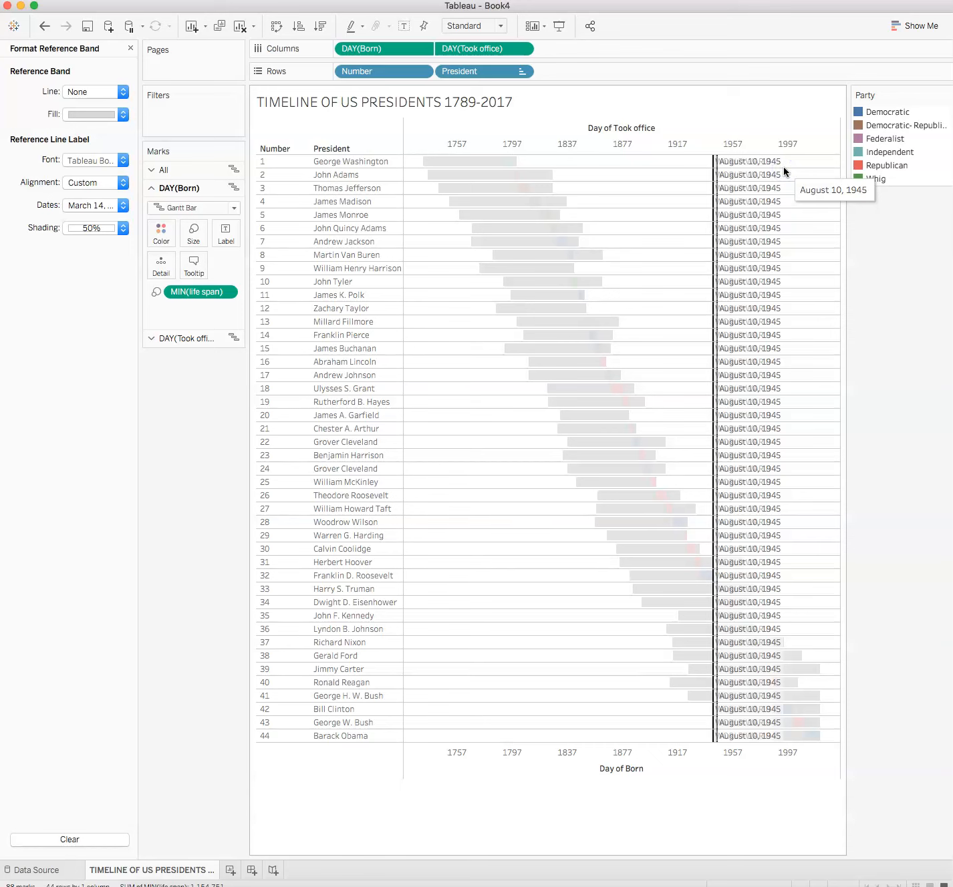
right_click(750, 167)
click(760, 174)
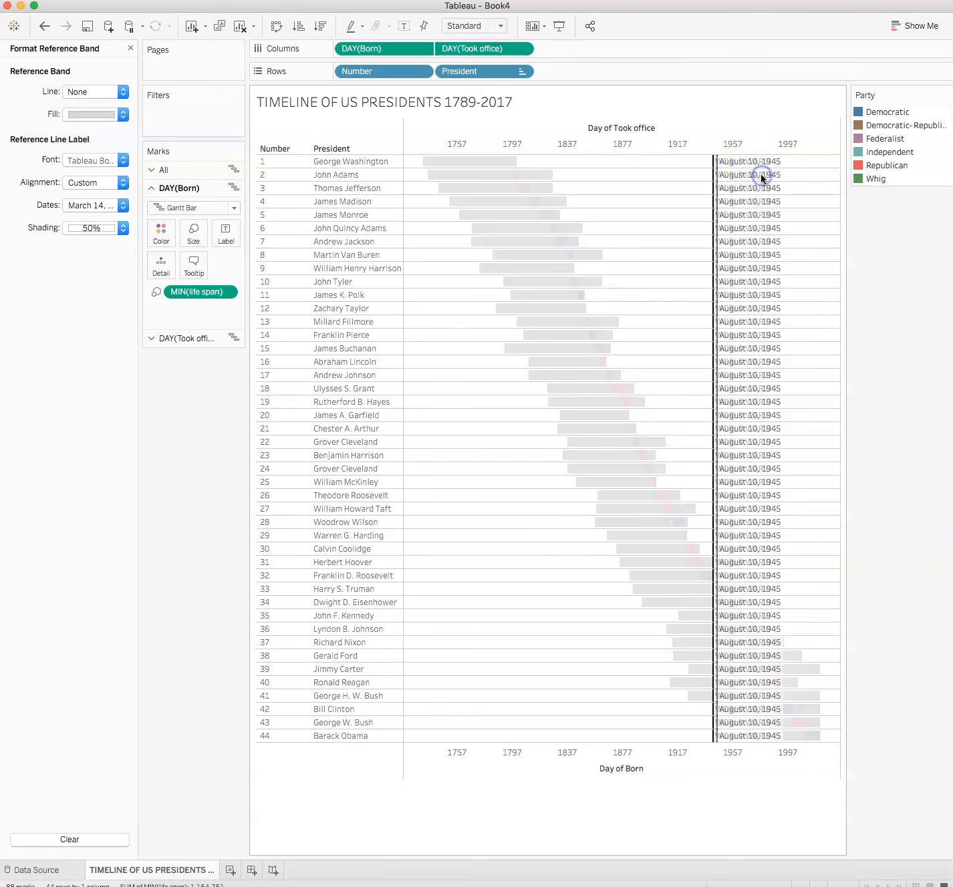
click(326, 317)
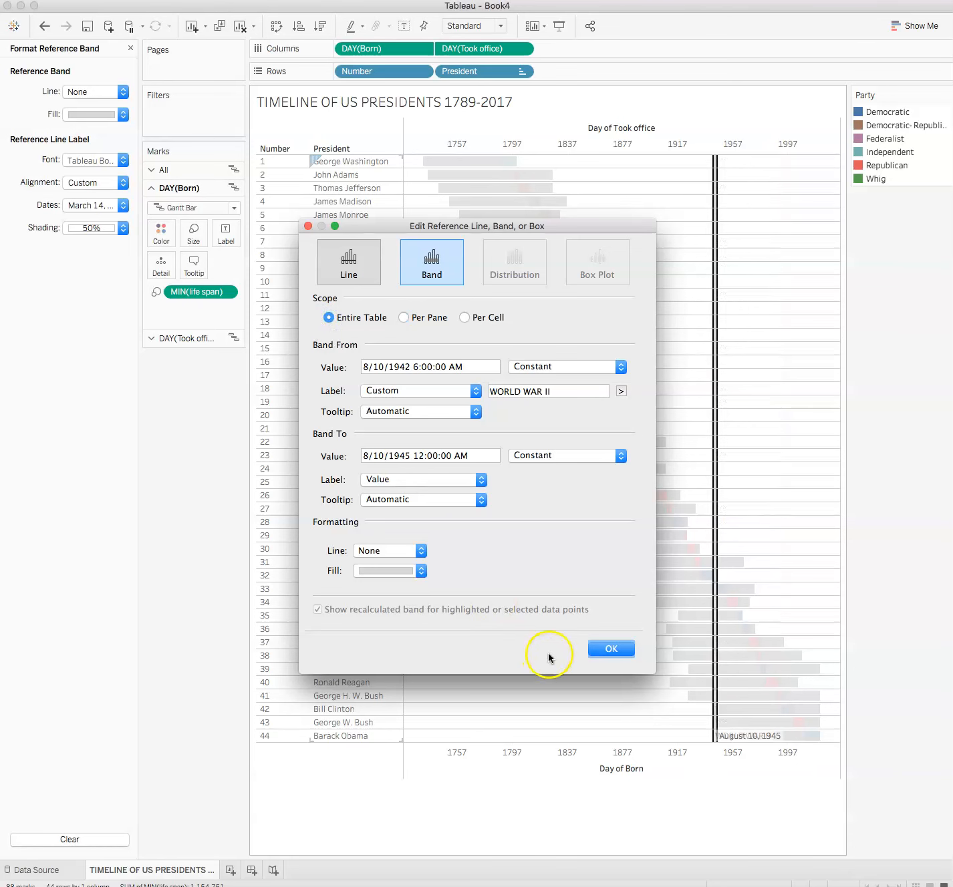
click(610, 649)
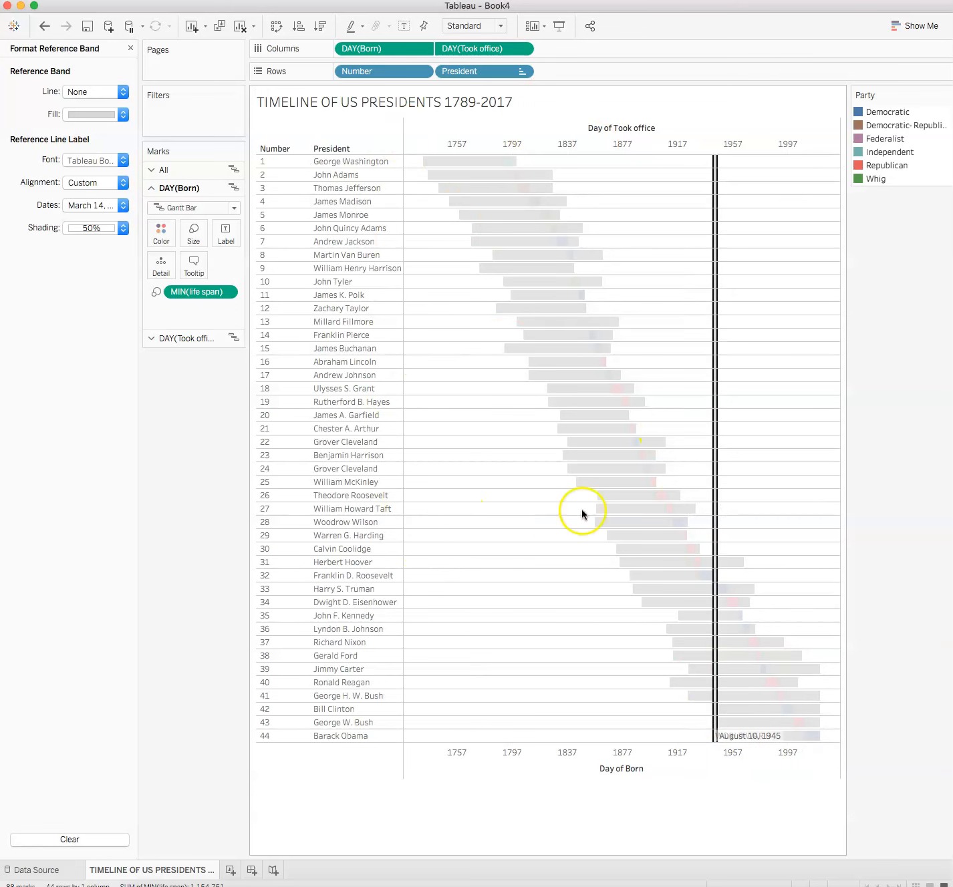
click(550, 723)
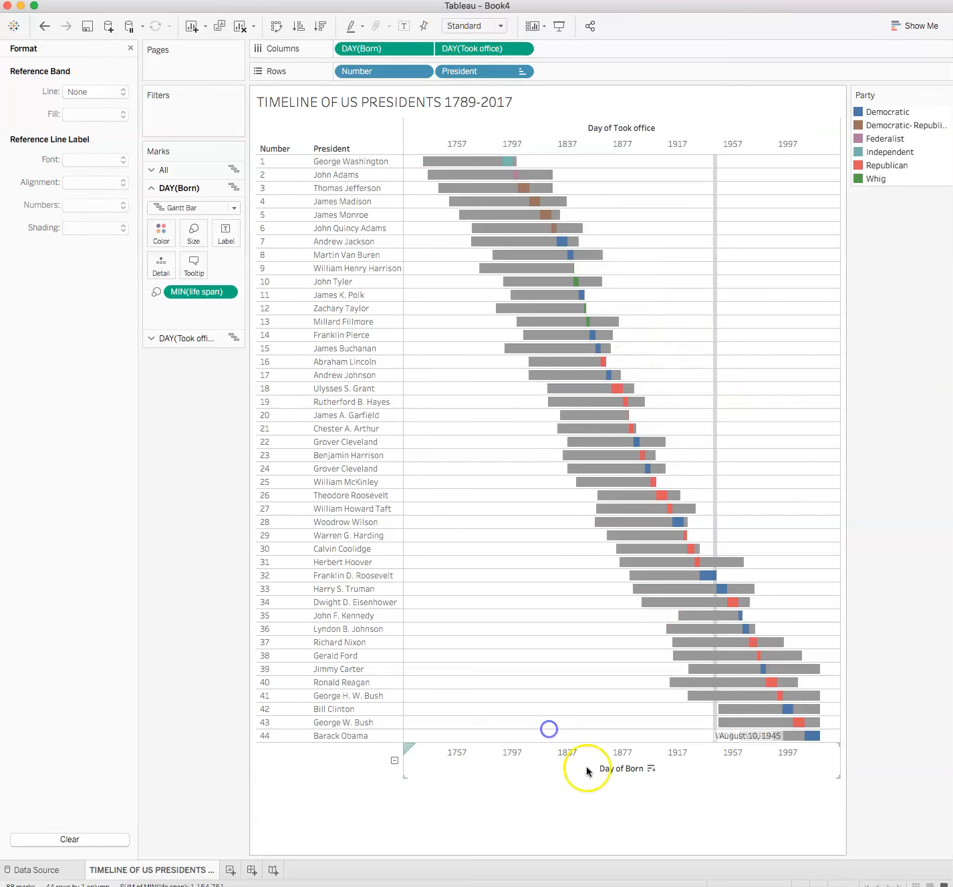